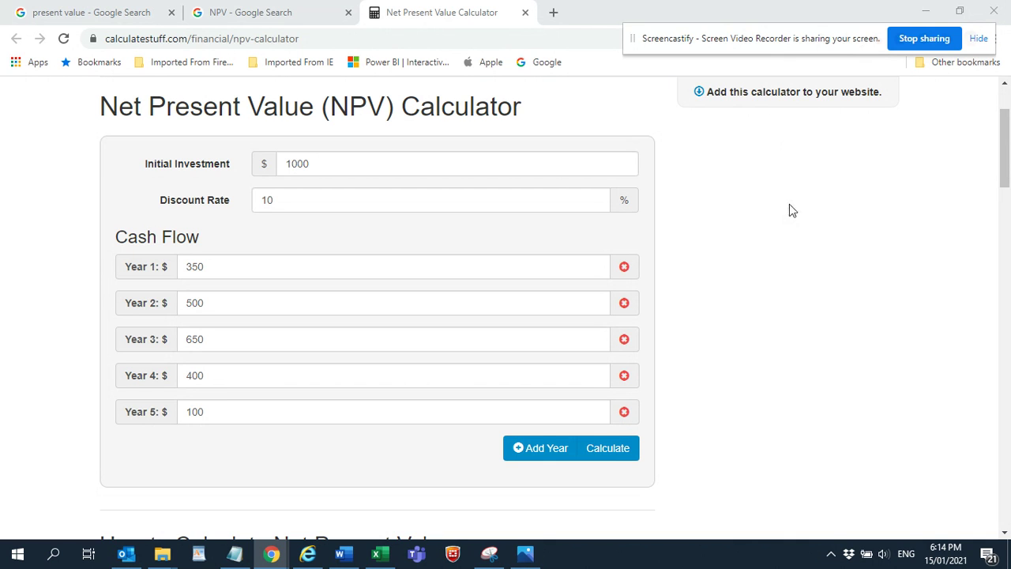
Try adding a Year 6 cash flow row to the NPV calculator and remove it again
{"action": "scroll", "coordinate": [789, 207], "scroll_direction": "up", "scroll_amount": 2}
{"action": "scroll", "coordinate": [777, 264], "scroll_direction": "down", "scroll_amount": 1}
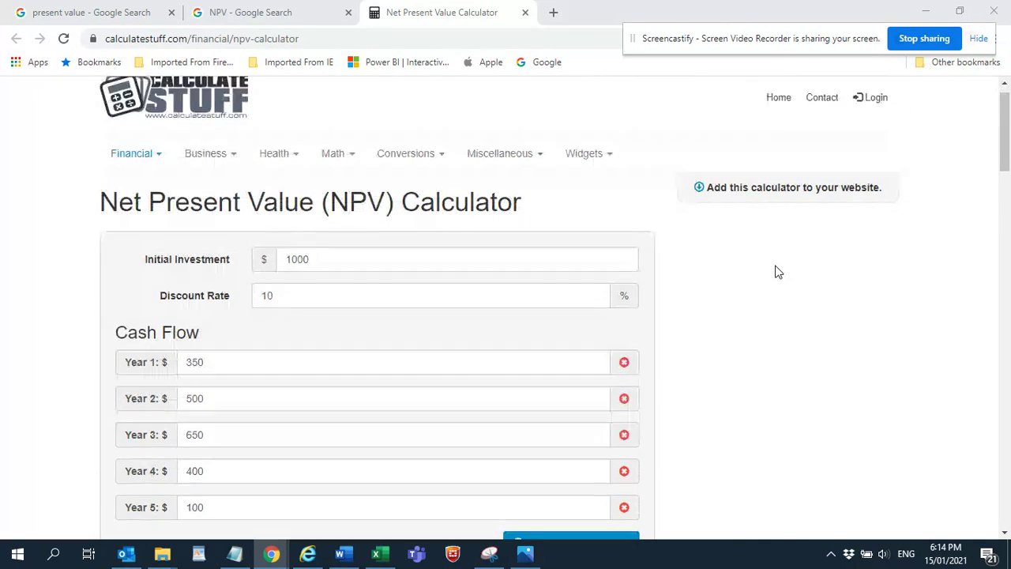
{"action": "scroll", "coordinate": [778, 272], "scroll_direction": "down", "scroll_amount": 1}
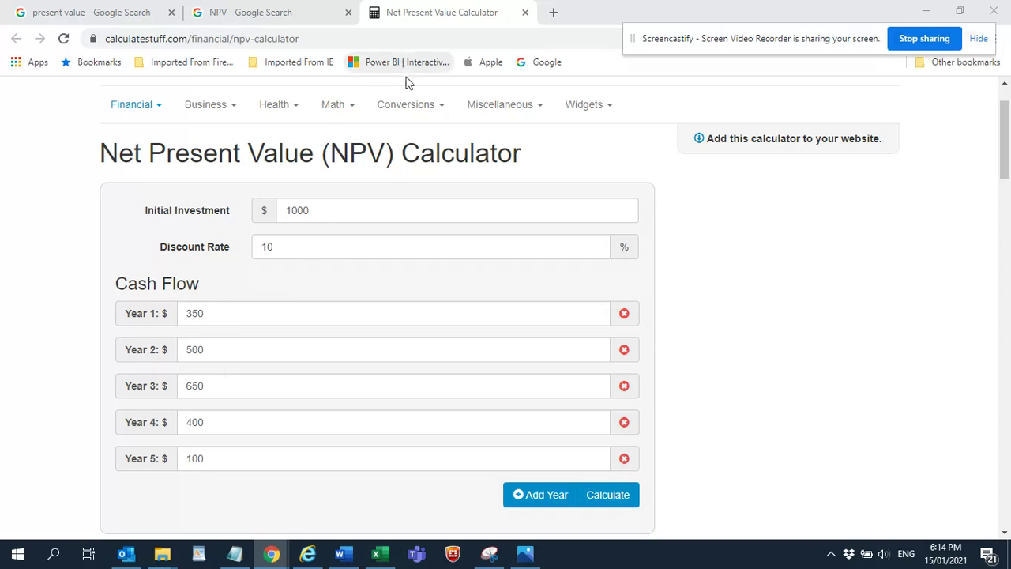
{"action": "scroll", "coordinate": [497, 179], "scroll_direction": "down", "scroll_amount": 1}
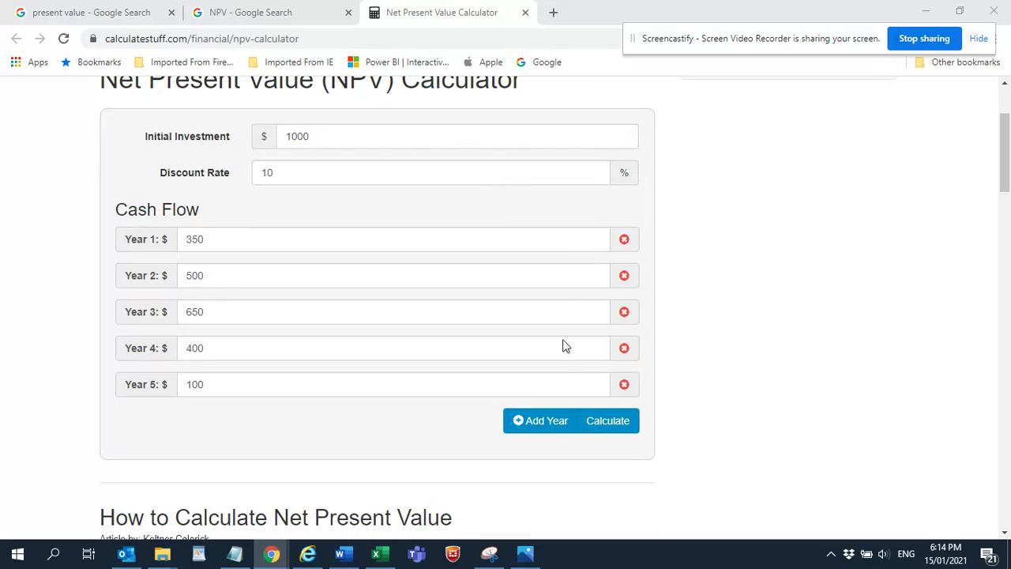
{"action": "left_click", "coordinate": [537, 421]}
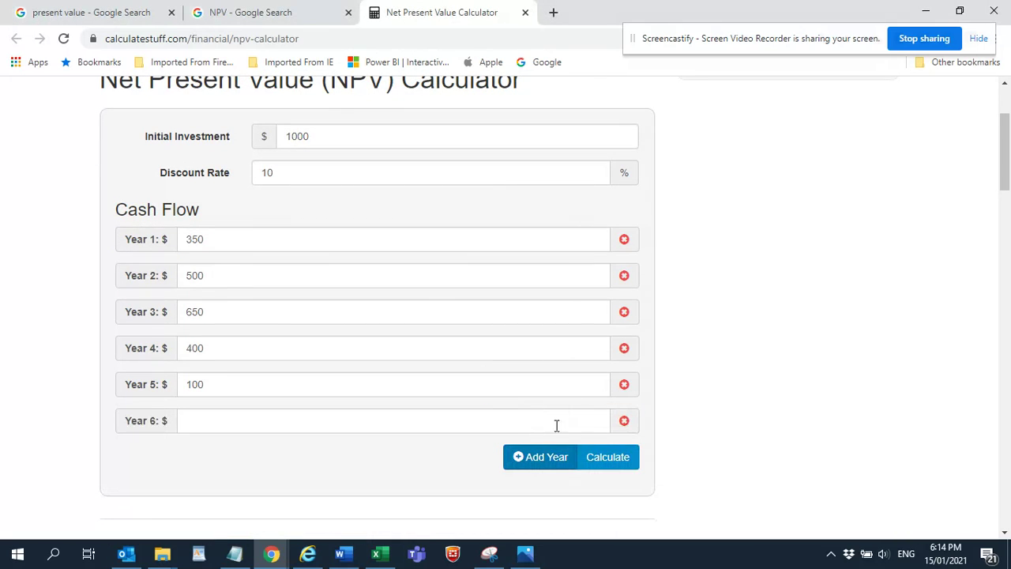
{"action": "left_click", "coordinate": [624, 422]}
Review the NPV formula explanation on the calculator page and calculate the net present value of the five yearly cash flows
{"action": "scroll", "coordinate": [648, 399], "scroll_direction": "down", "scroll_amount": 4}
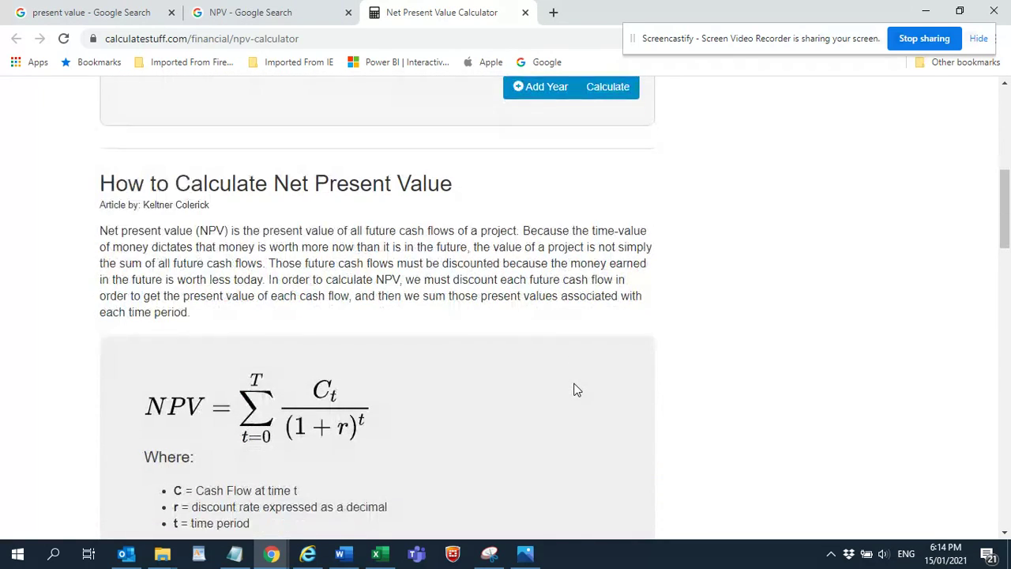
{"action": "scroll", "coordinate": [576, 390], "scroll_direction": "down", "scroll_amount": 1}
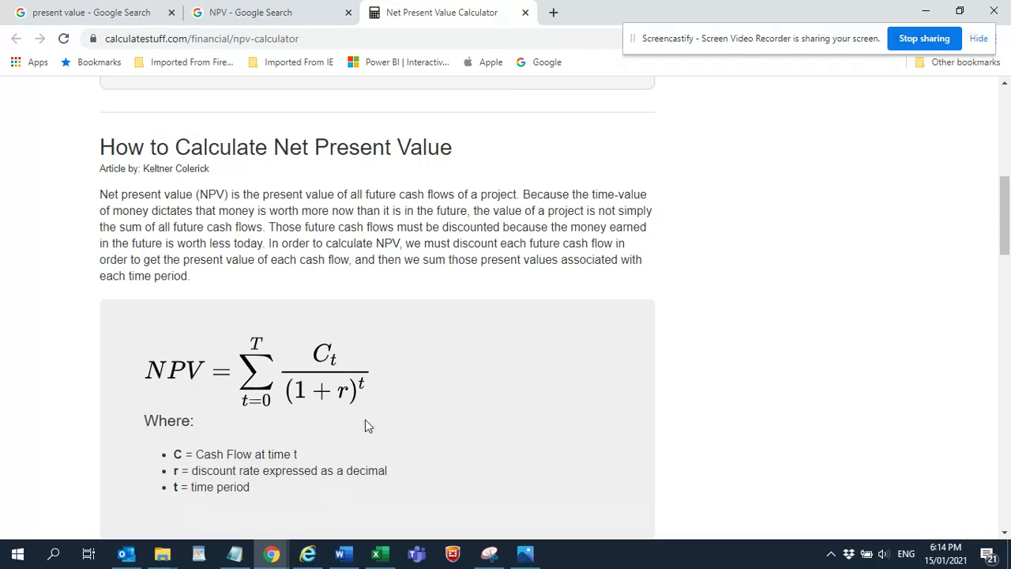
{"action": "scroll", "coordinate": [368, 417], "scroll_direction": "up", "scroll_amount": 3}
{"action": "scroll", "coordinate": [371, 414], "scroll_direction": "up", "scroll_amount": 2}
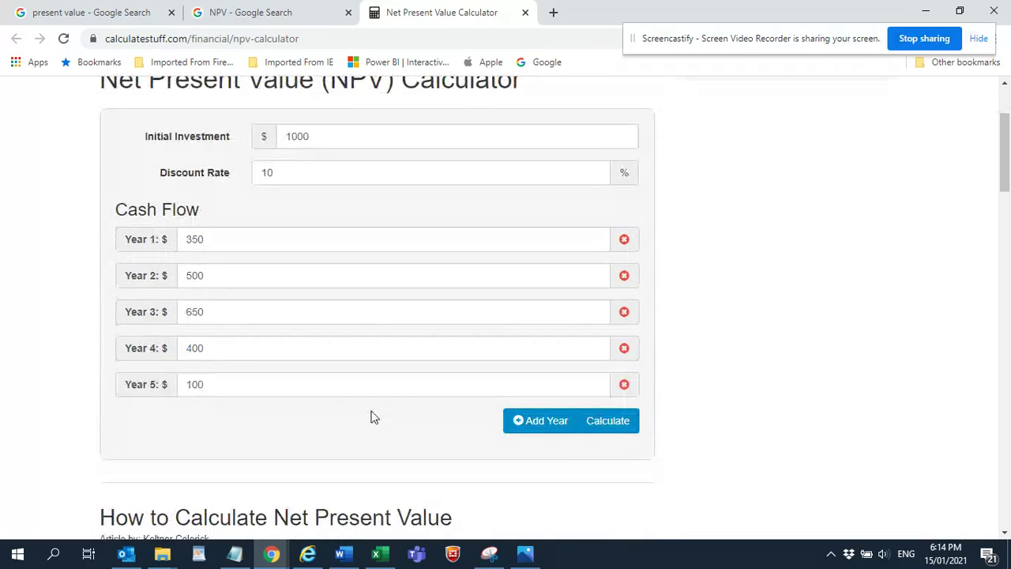
{"action": "left_click", "coordinate": [611, 419]}
{"action": "scroll", "coordinate": [734, 310], "scroll_direction": "down", "scroll_amount": 1}
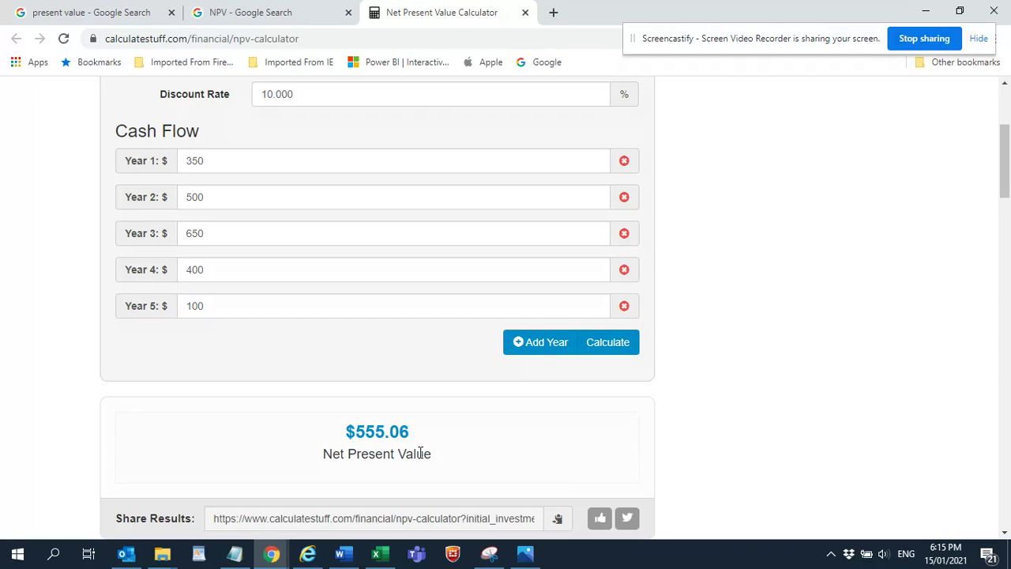
Switch to the Word notes and review the NPV breakdown by year and the present value formula
{"action": "left_click", "coordinate": [344, 553]}
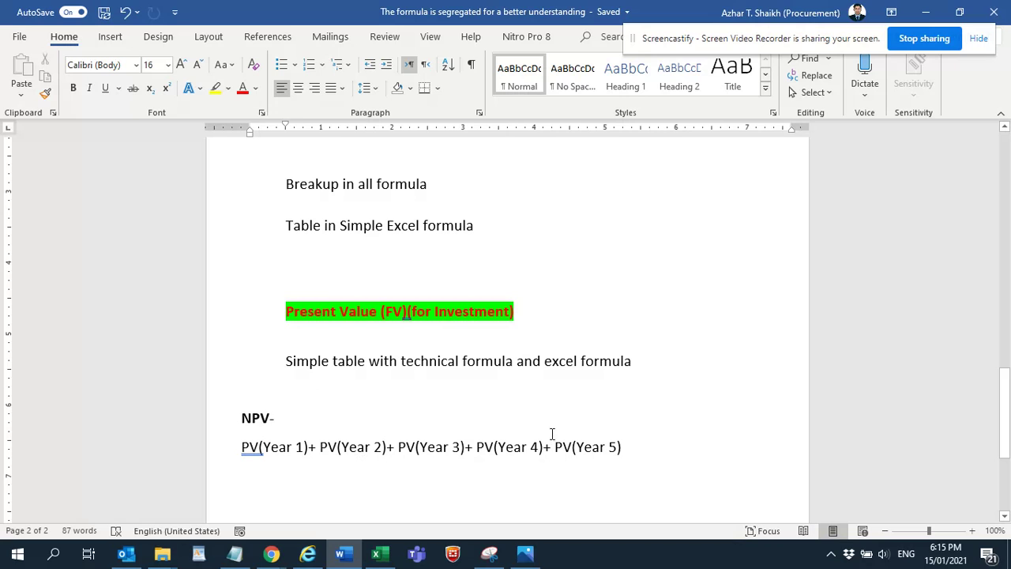
{"action": "scroll", "coordinate": [617, 369], "scroll_direction": "down", "scroll_amount": 3}
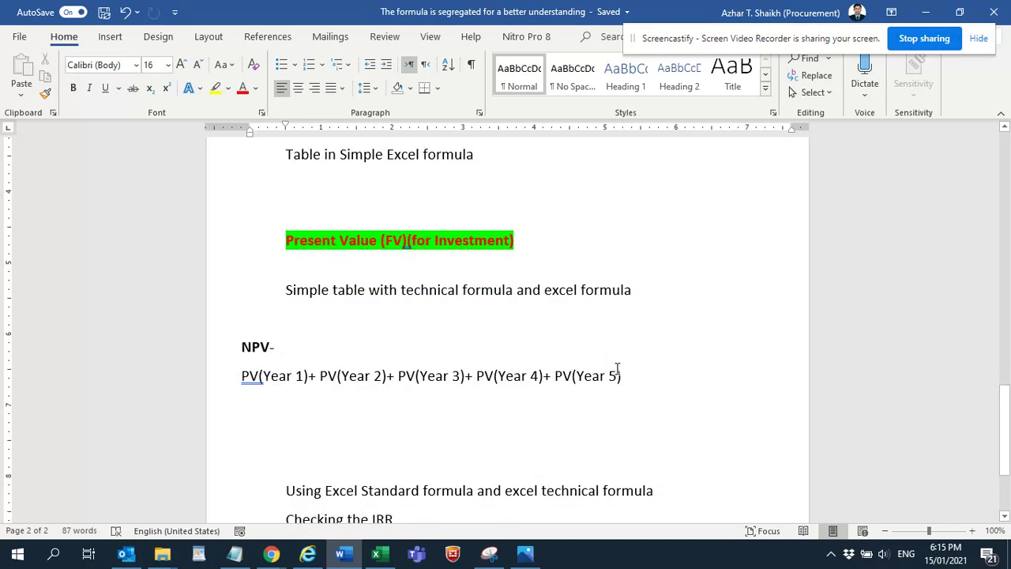
{"action": "scroll", "coordinate": [617, 369], "scroll_direction": "up", "scroll_amount": 3}
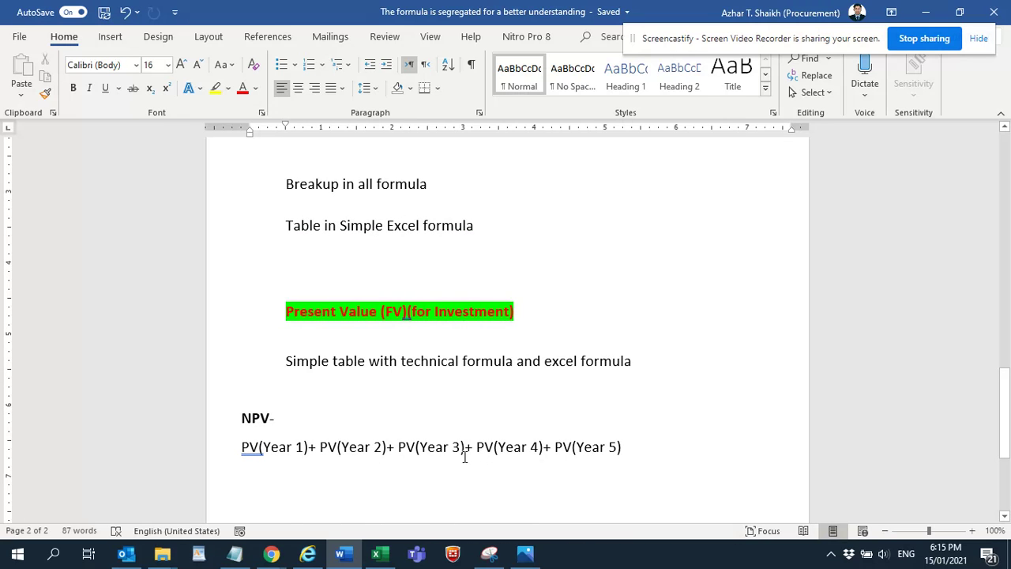
{"action": "scroll", "coordinate": [458, 459], "scroll_direction": "up", "scroll_amount": 7}
{"action": "scroll", "coordinate": [457, 431], "scroll_direction": "down", "scroll_amount": 2}
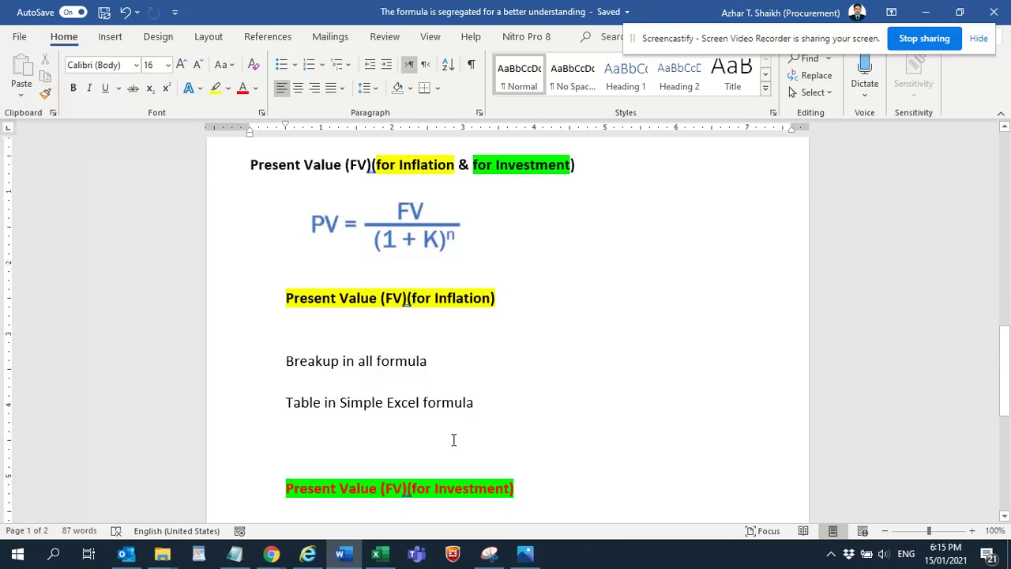
{"action": "scroll", "coordinate": [454, 441], "scroll_direction": "down", "scroll_amount": 2}
Switch to the NPV,IRR sheet in Excel, view the Net Present Value example image in Photos, and return to the sheet
{"action": "mouse_move", "coordinate": [376, 555]}
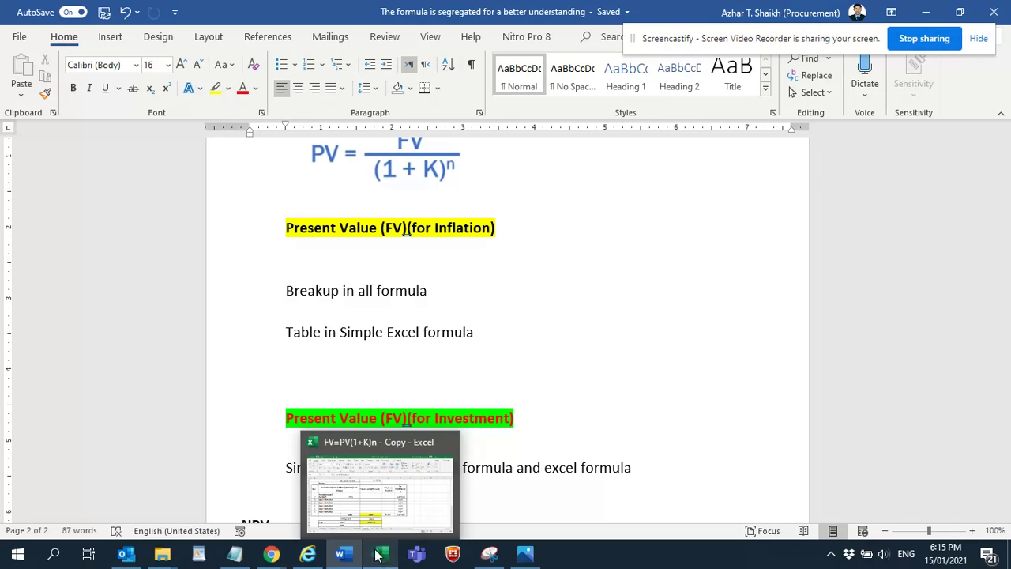
{"action": "left_click", "coordinate": [403, 514]}
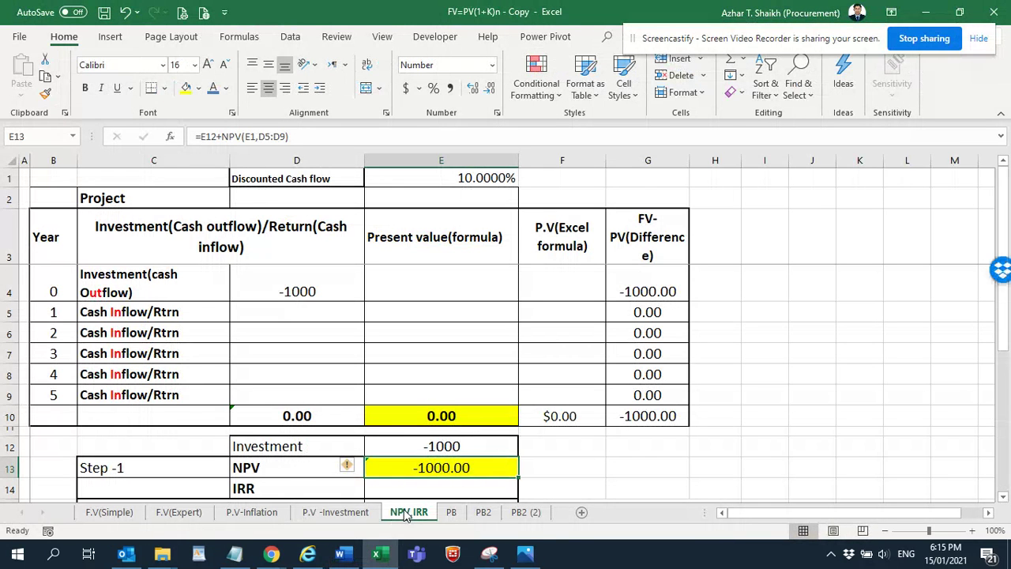
{"action": "left_click", "coordinate": [524, 562]}
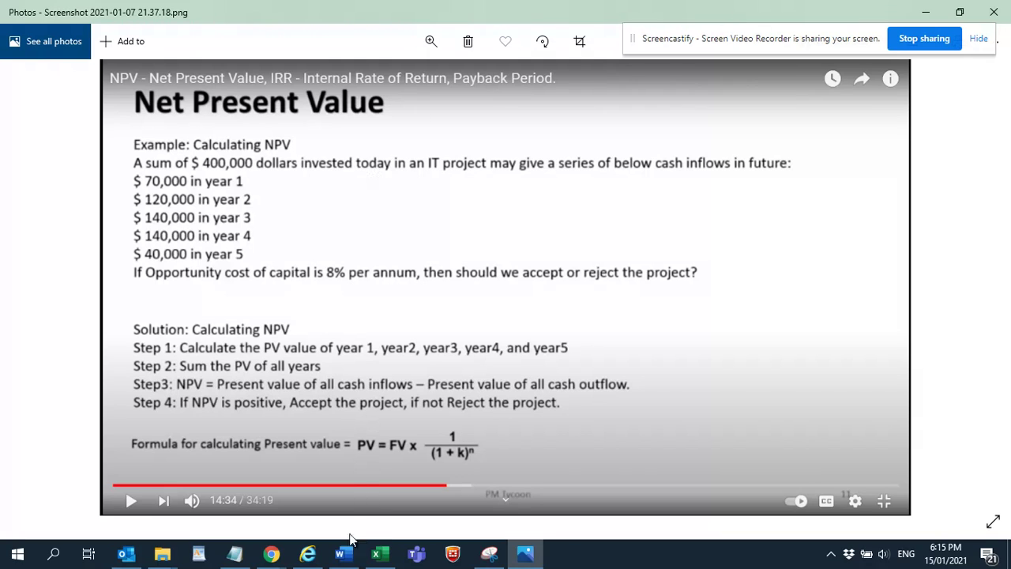
{"action": "left_click", "coordinate": [378, 553]}
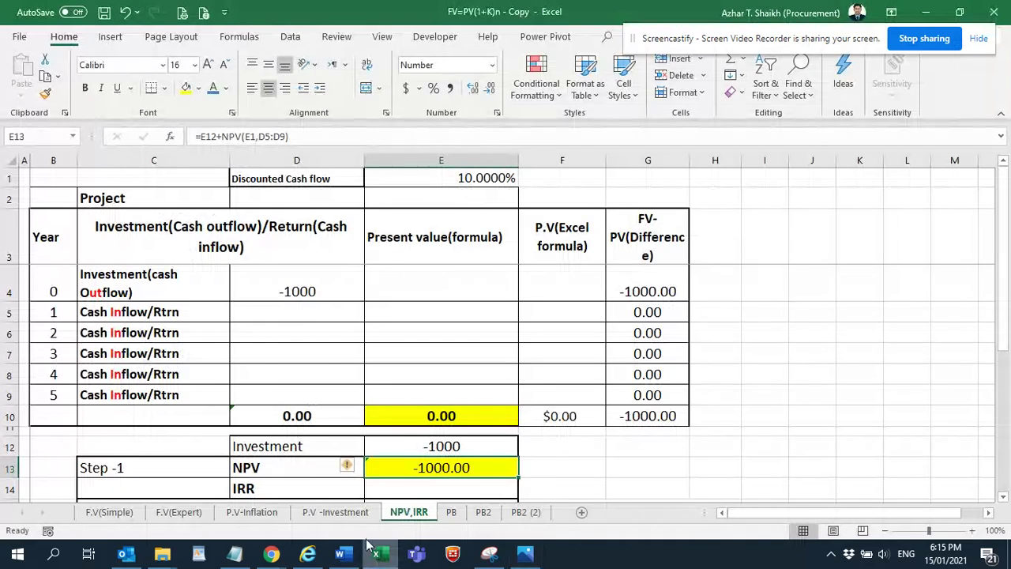
Select the initial investment in D4, check the yearly cash flows in the Chrome NPV calculator, and return to Excel
{"action": "left_click", "coordinate": [316, 300]}
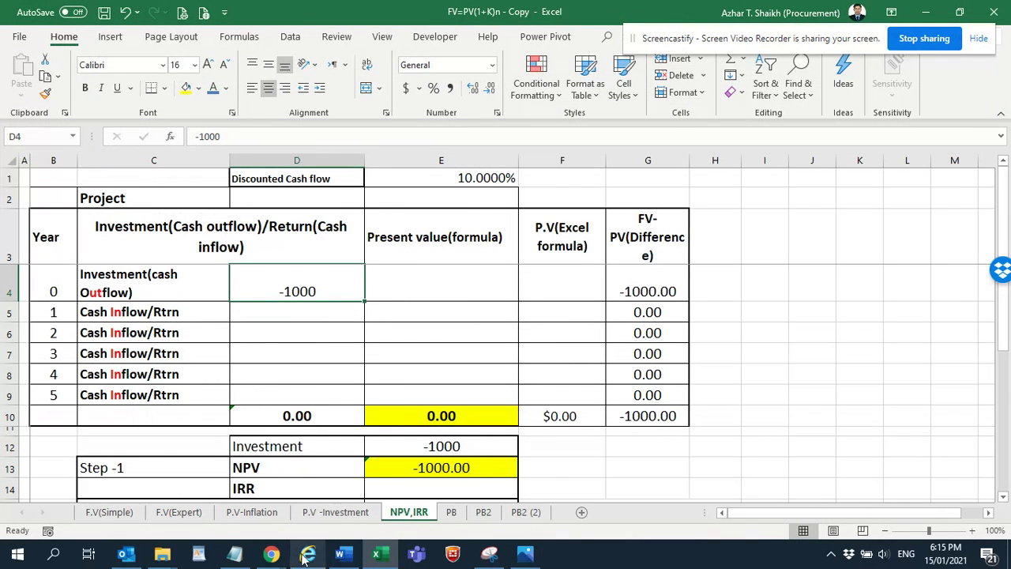
{"action": "mouse_move", "coordinate": [272, 557]}
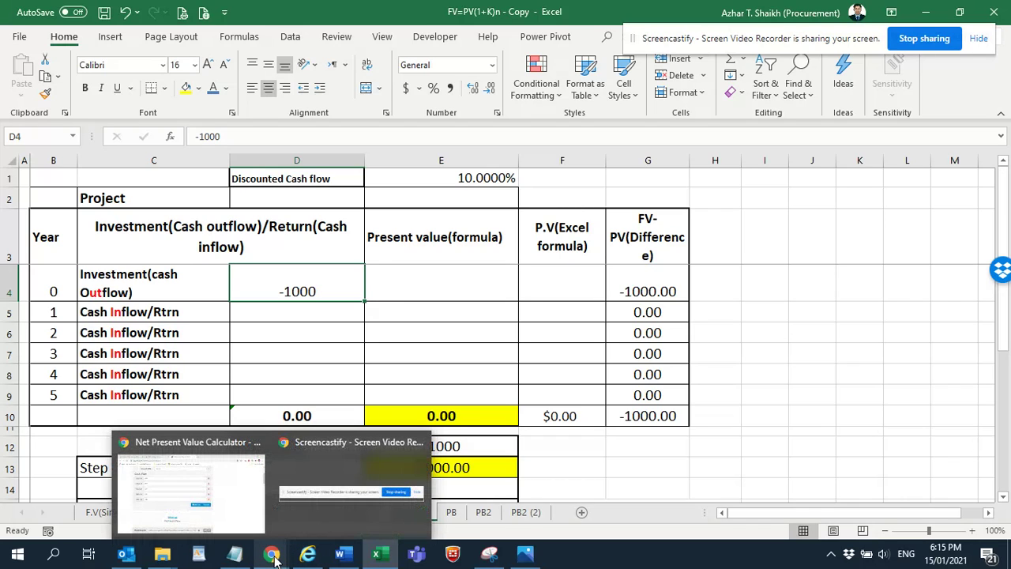
{"action": "left_click", "coordinate": [247, 513]}
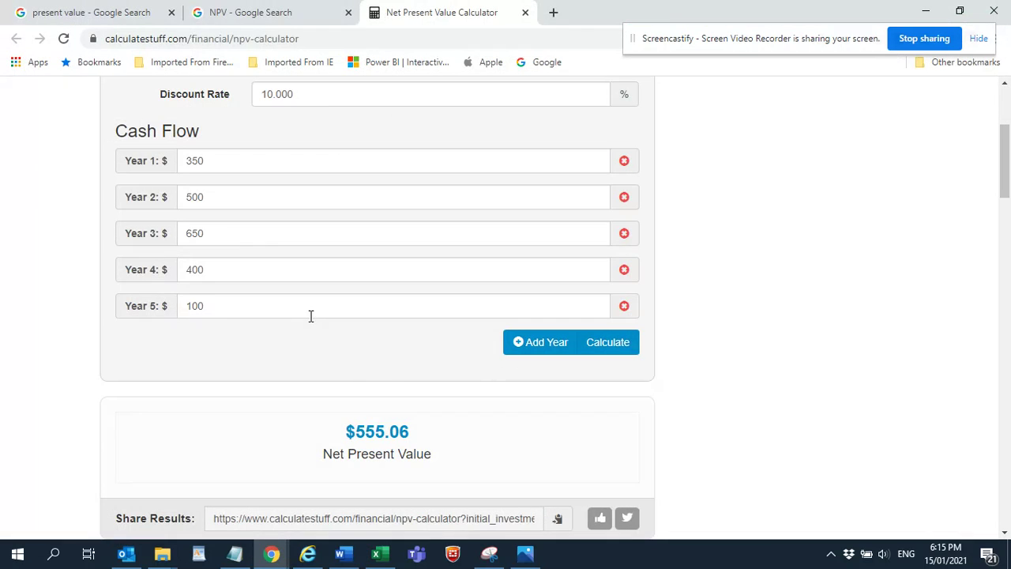
{"action": "key", "text": "alt+Tab"}
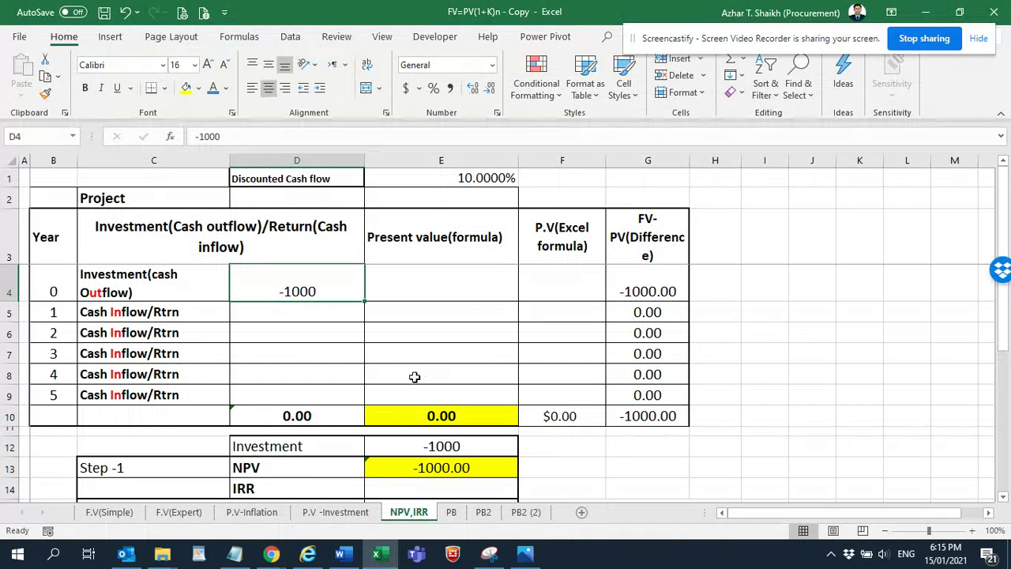
Enter the cash inflows for years 1 to 5 in D5:D9 as 350, 500, 650, 400 and 100
{"action": "left_click", "coordinate": [327, 313]}
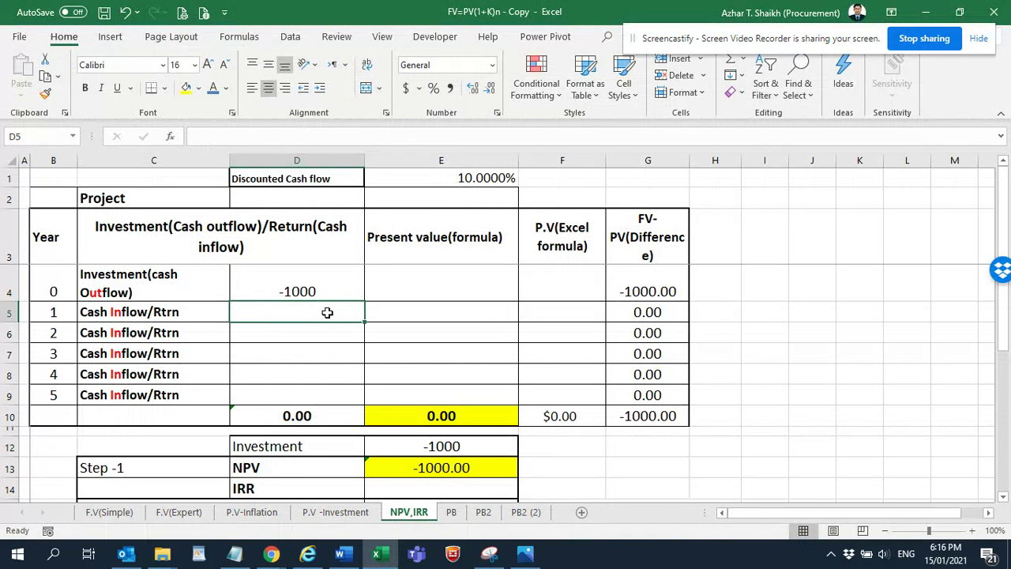
{"action": "type", "text": "350"}
{"action": "key", "text": "Return"}
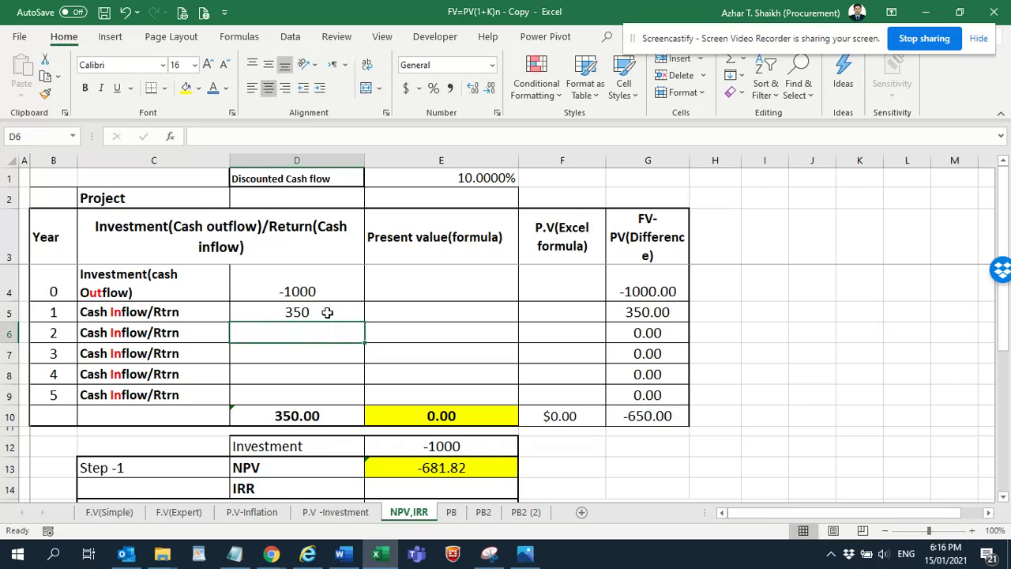
{"action": "type", "text": "500"}
{"action": "key", "text": "Return"}
{"action": "type", "text": "3650"}
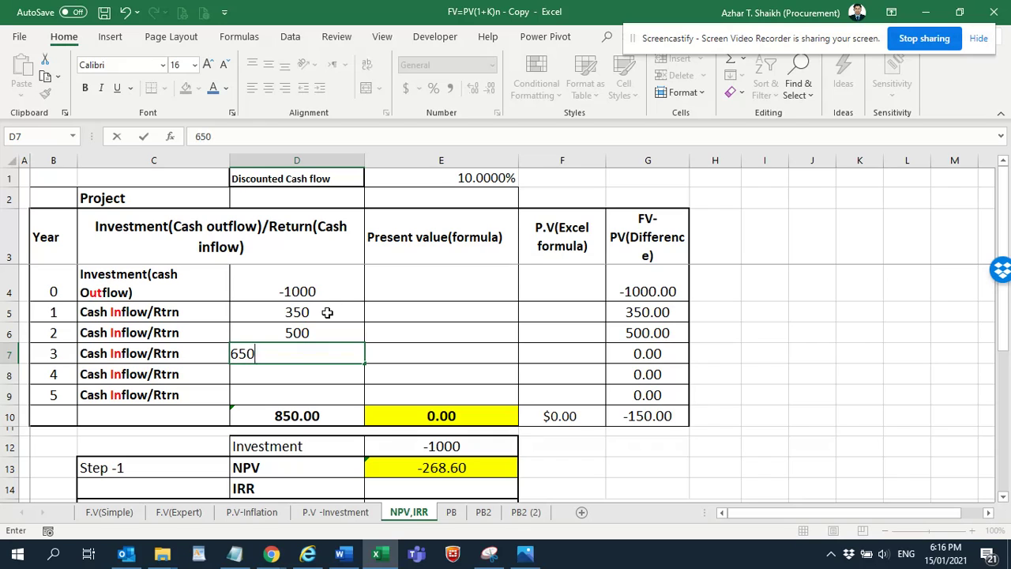
{"action": "key", "text": "Return"}
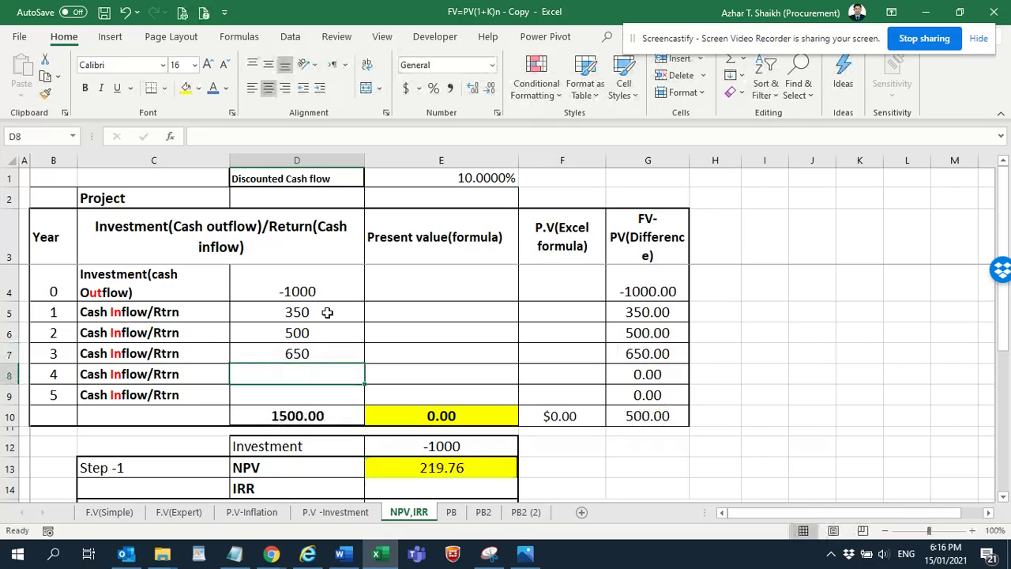
{"action": "type", "text": "400"}
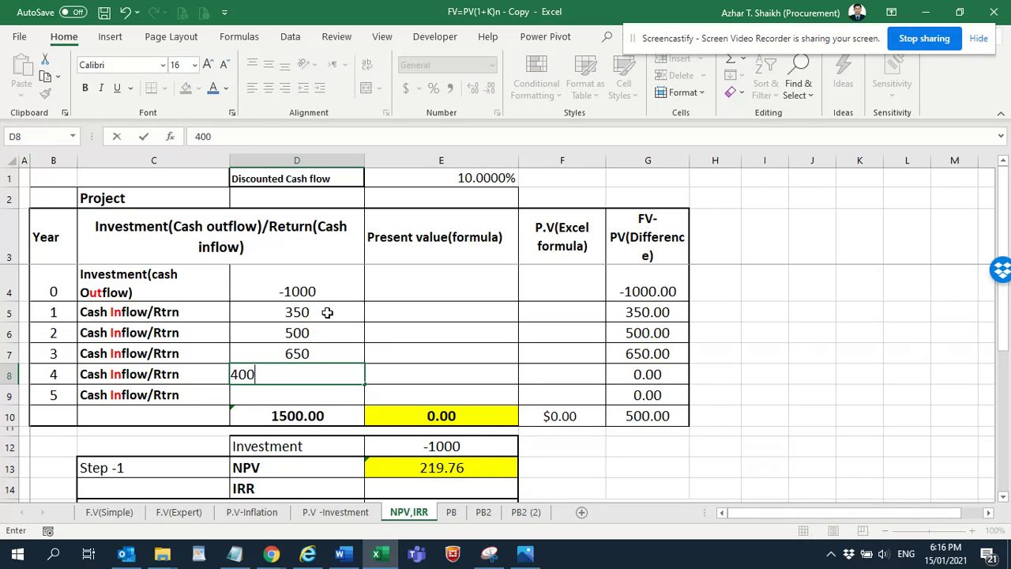
{"action": "key", "text": "Return"}
{"action": "type", "text": "100"}
{"action": "key", "text": "Return"}
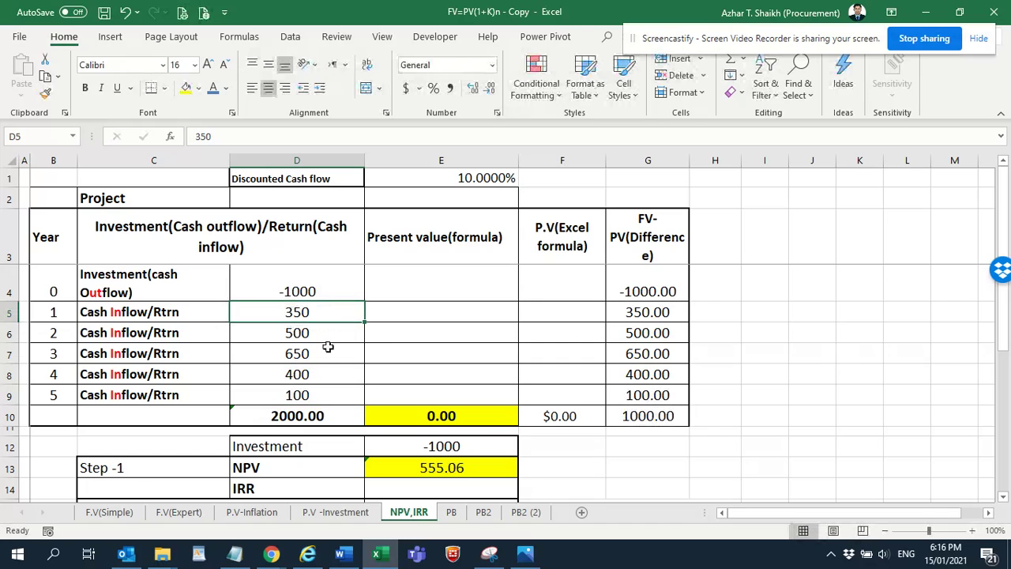
Enter the present value formula =D4/(1+$E$1)^B4 for the year 0 investment in E4
{"action": "left_click", "coordinate": [310, 292]}
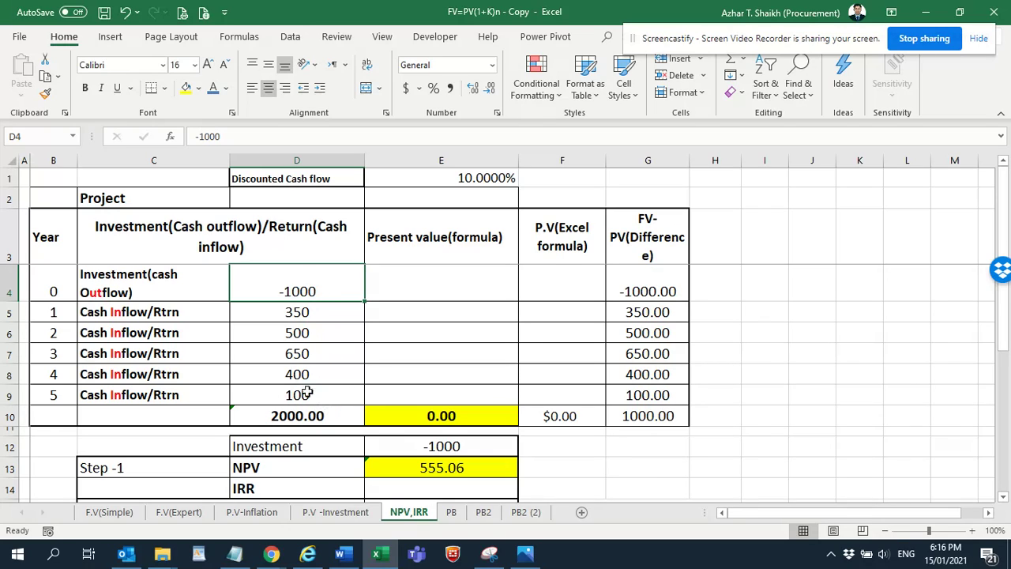
{"action": "left_click", "coordinate": [426, 288]}
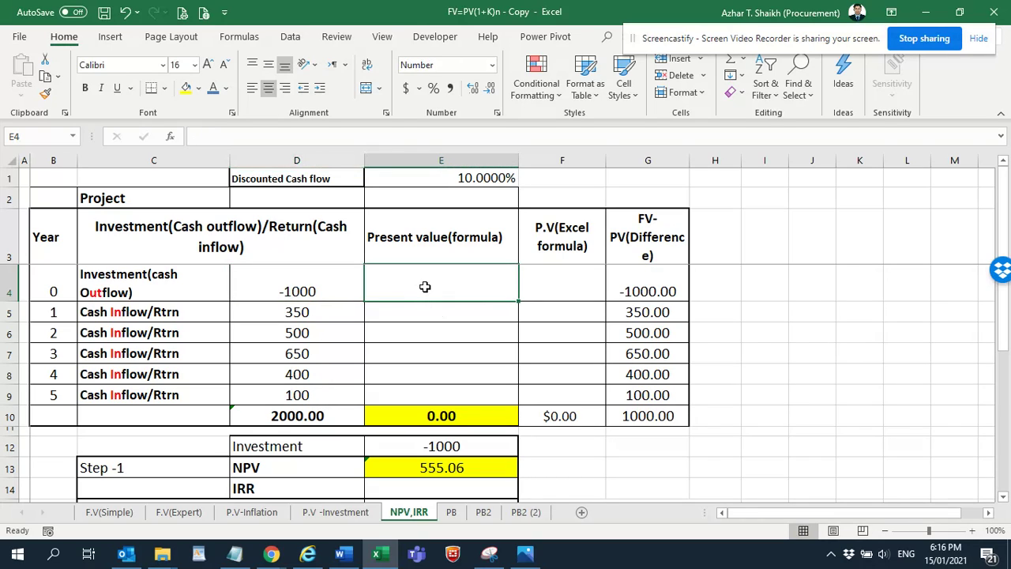
{"action": "type", "text": "="}
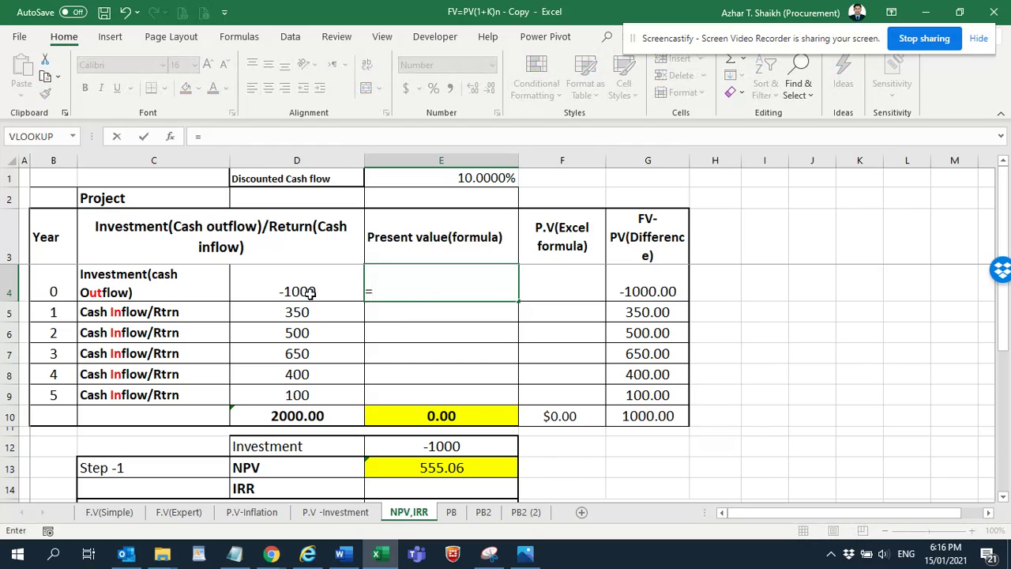
{"action": "left_click", "coordinate": [309, 292]}
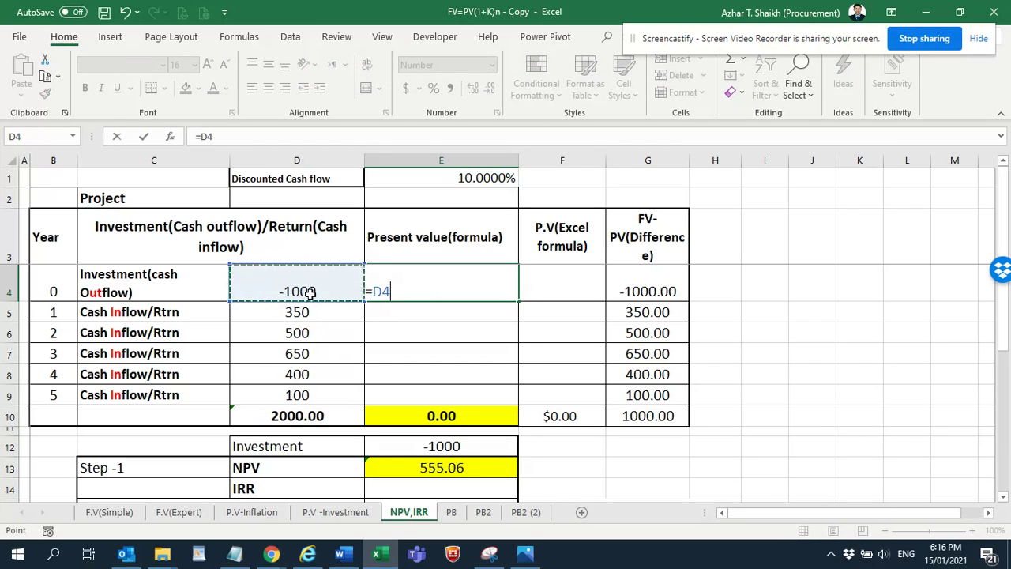
{"action": "type", "text": "/(1+"}
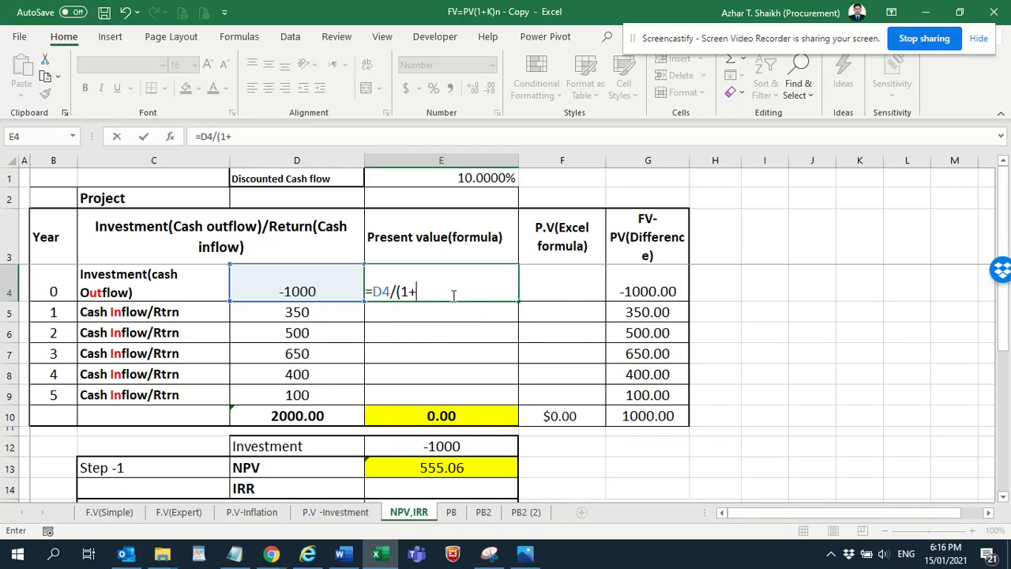
{"action": "left_click", "coordinate": [430, 178]}
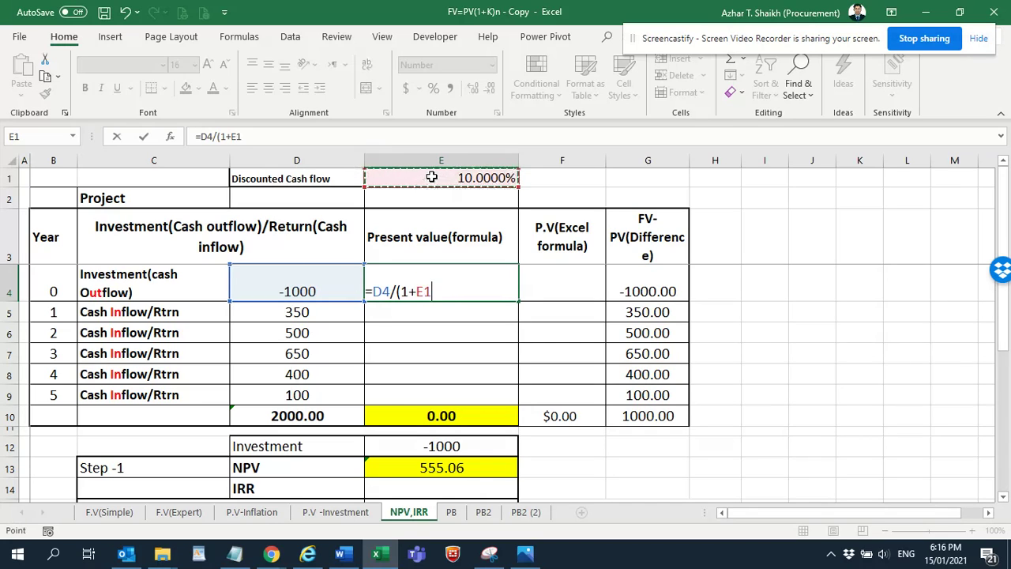
{"action": "key", "text": "F4"}
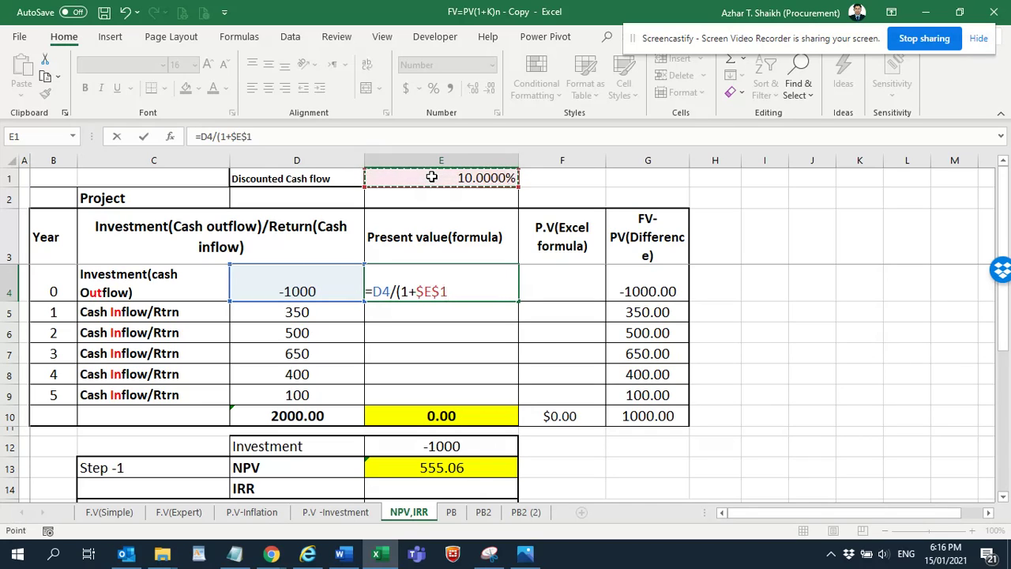
{"action": "type", "text": ")"}
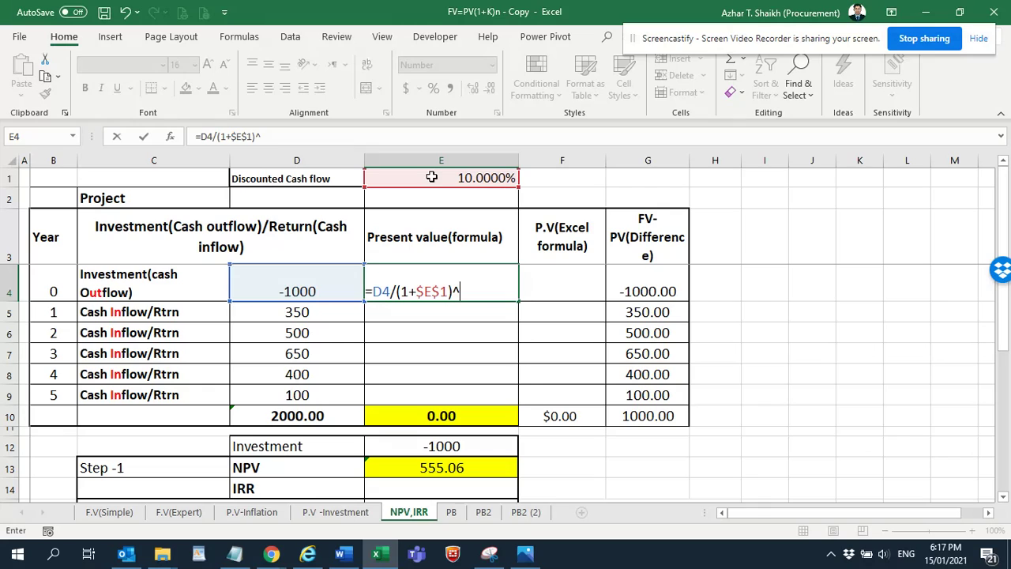
{"action": "type", "text": "^"}
{"action": "left_click", "coordinate": [59, 290]}
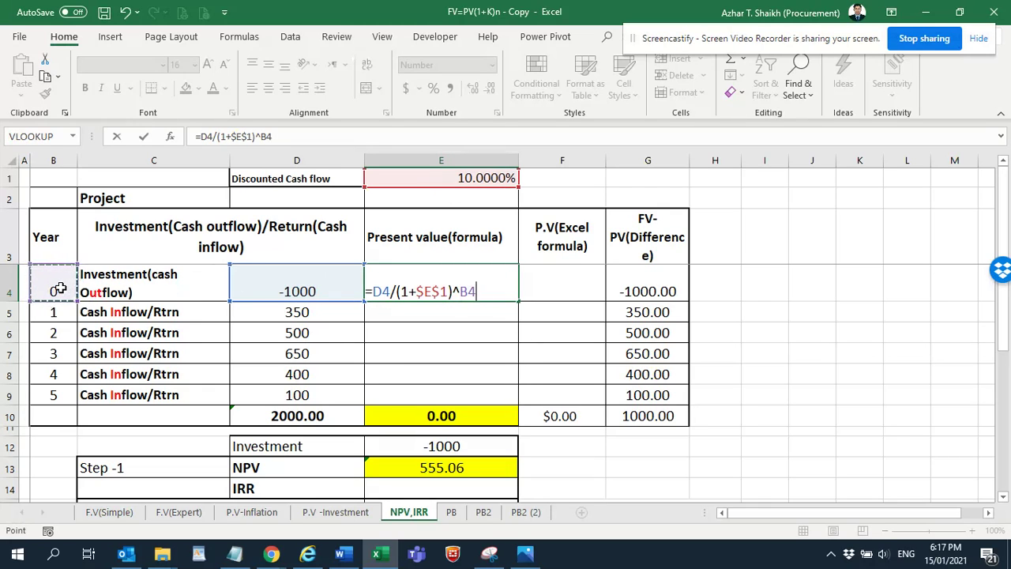
{"action": "key", "text": "Return"}
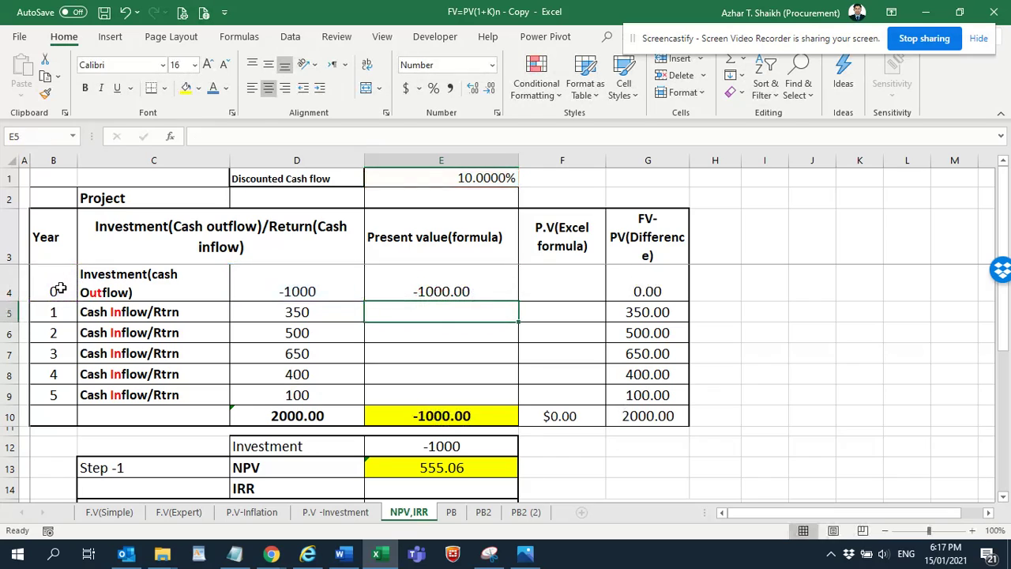
Select E4, review the NPV formula explanation on the calculator page in Chrome, and return to Excel
{"action": "left_click", "coordinate": [463, 290]}
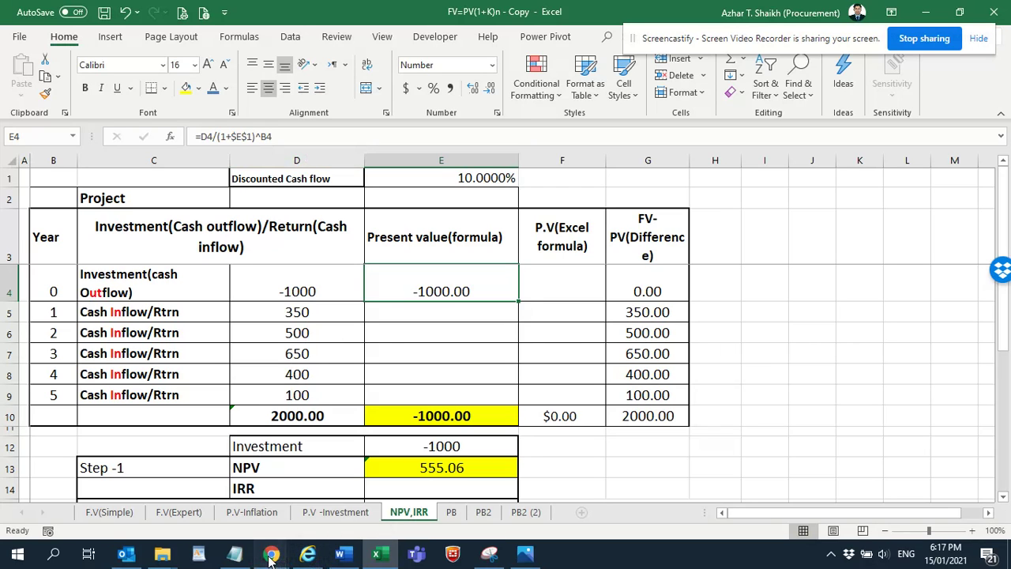
{"action": "mouse_move", "coordinate": [271, 553]}
{"action": "left_click", "coordinate": [217, 483]}
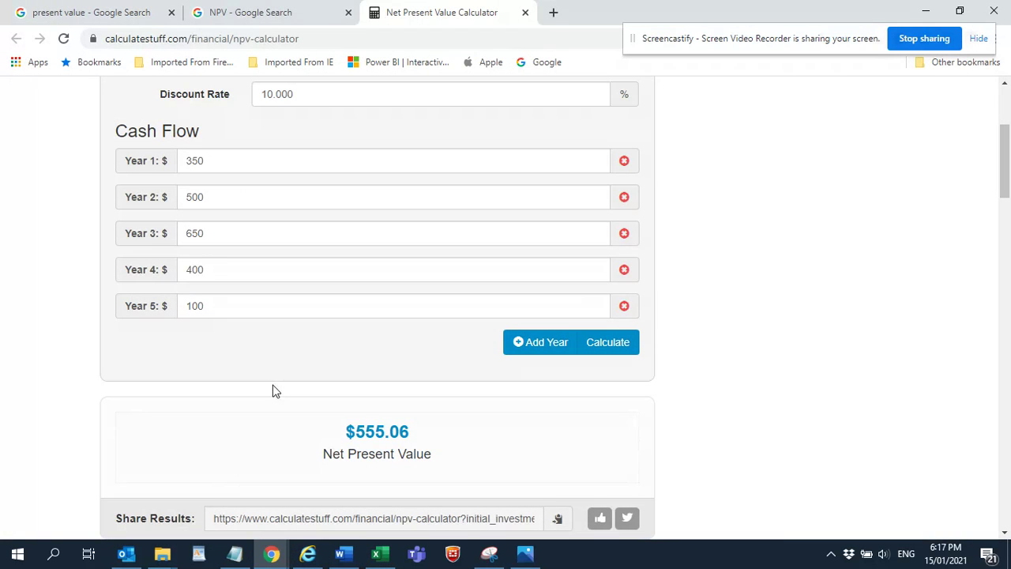
{"action": "scroll", "coordinate": [277, 390], "scroll_direction": "down", "scroll_amount": 6}
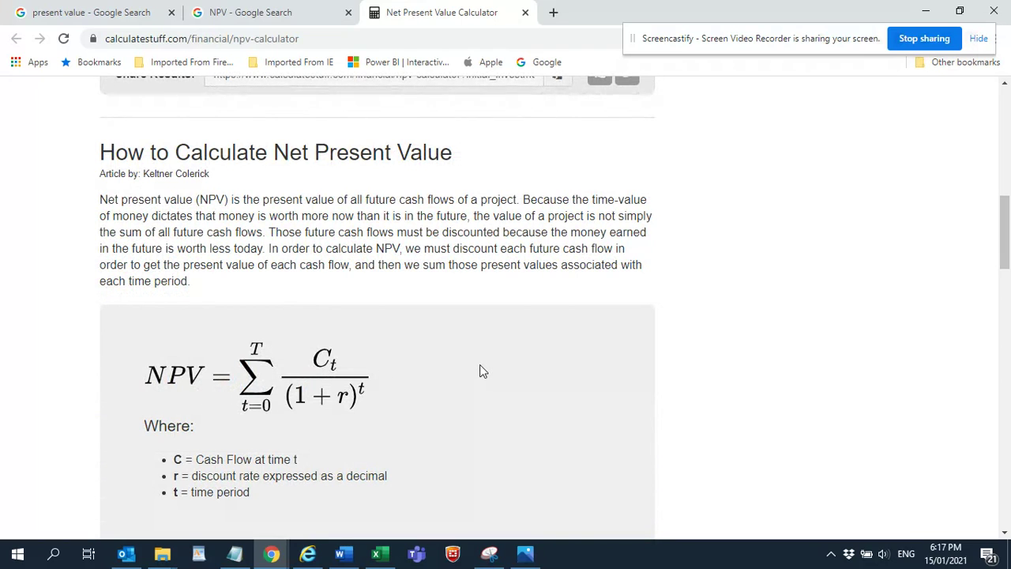
{"action": "scroll", "coordinate": [479, 365], "scroll_direction": "up", "scroll_amount": 3}
{"action": "scroll", "coordinate": [480, 365], "scroll_direction": "up", "scroll_amount": 4}
{"action": "key", "text": "alt+Tab"}
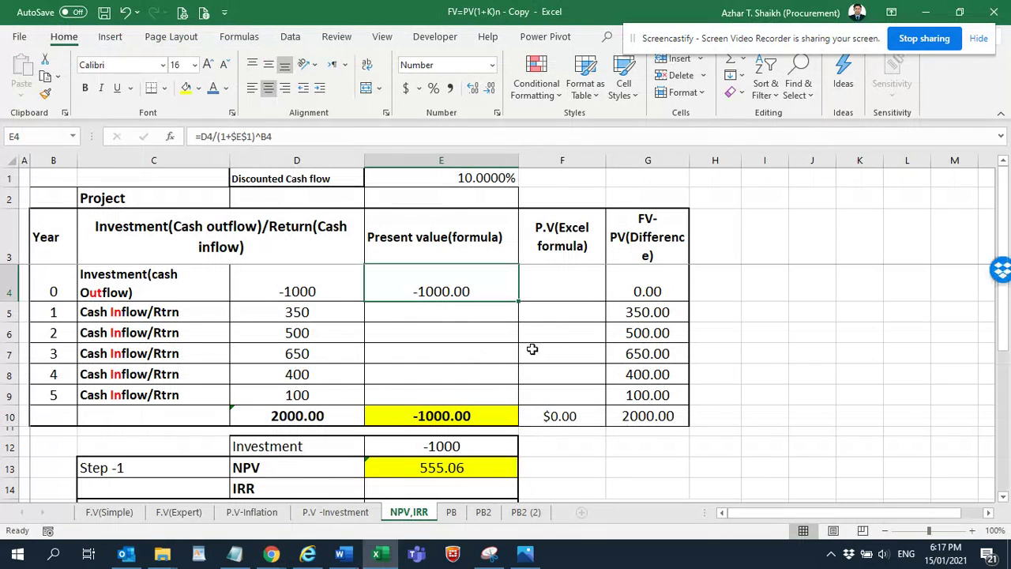
Fill the E4 formula down to E9 and compare the total in E10 with the Chrome calculator's net present value
{"action": "left_click_drag", "start_coordinate": [518, 300], "coordinate": [501, 399]}
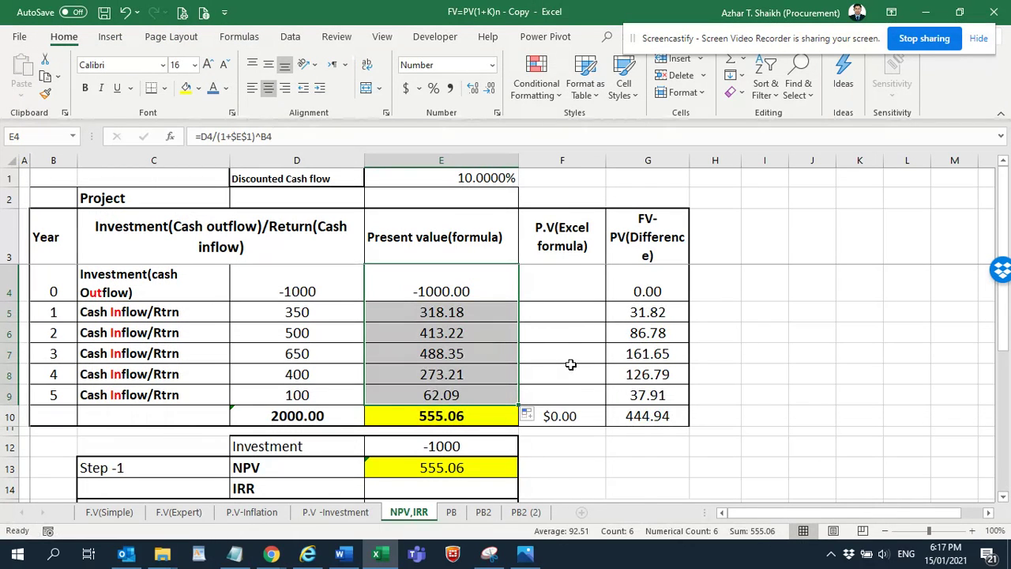
{"action": "left_click", "coordinate": [456, 421]}
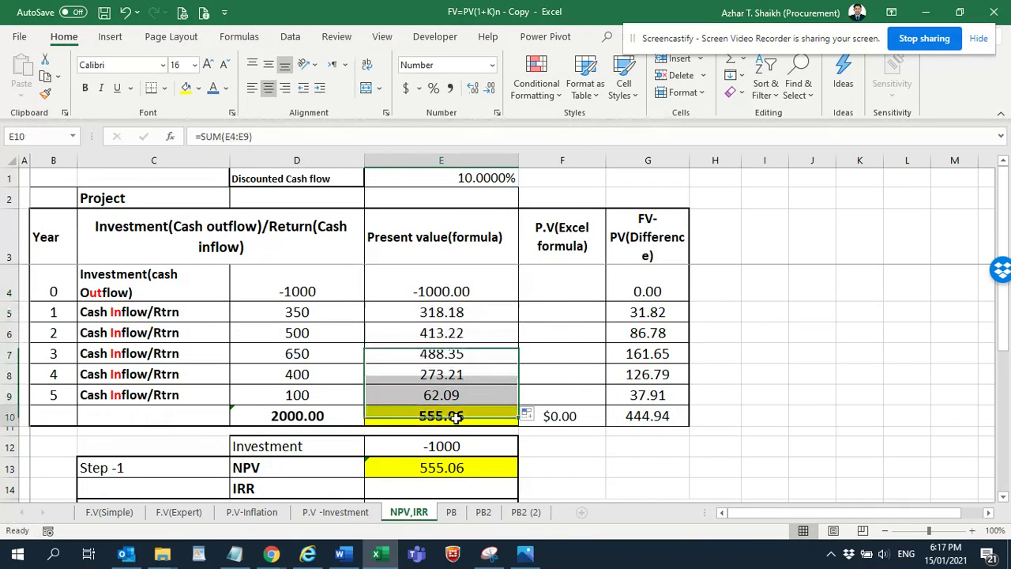
{"action": "left_click", "coordinate": [446, 313]}
{"action": "left_click_drag", "start_coordinate": [447, 312], "coordinate": [438, 395]}
{"action": "left_click", "coordinate": [441, 412]}
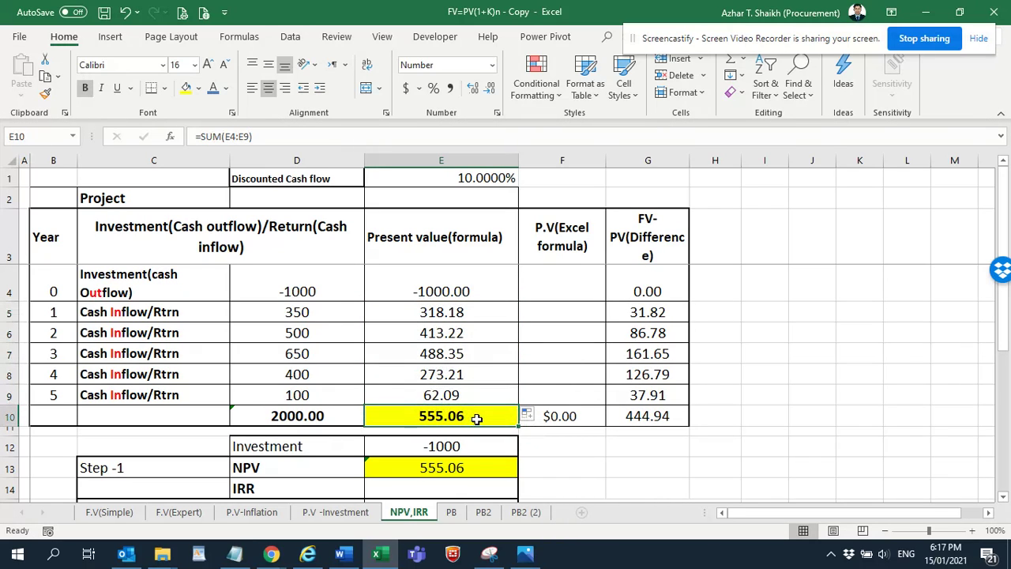
{"action": "key", "text": "alt+Tab"}
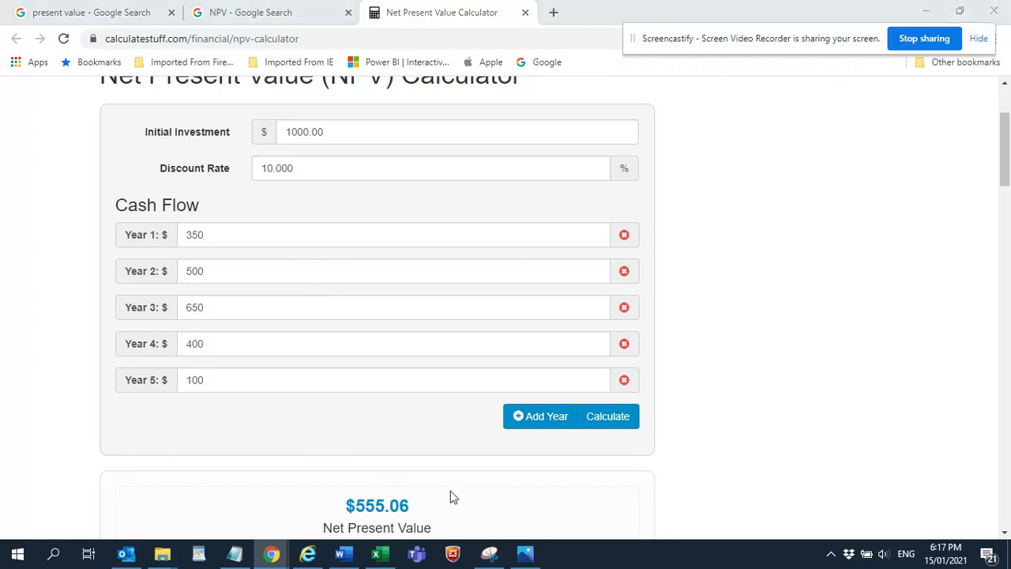
{"action": "key", "text": "alt+Tab"}
Enter =PV($E$1,B4,,D4) in F4 and fill it down to F9
{"action": "left_click", "coordinate": [547, 296]}
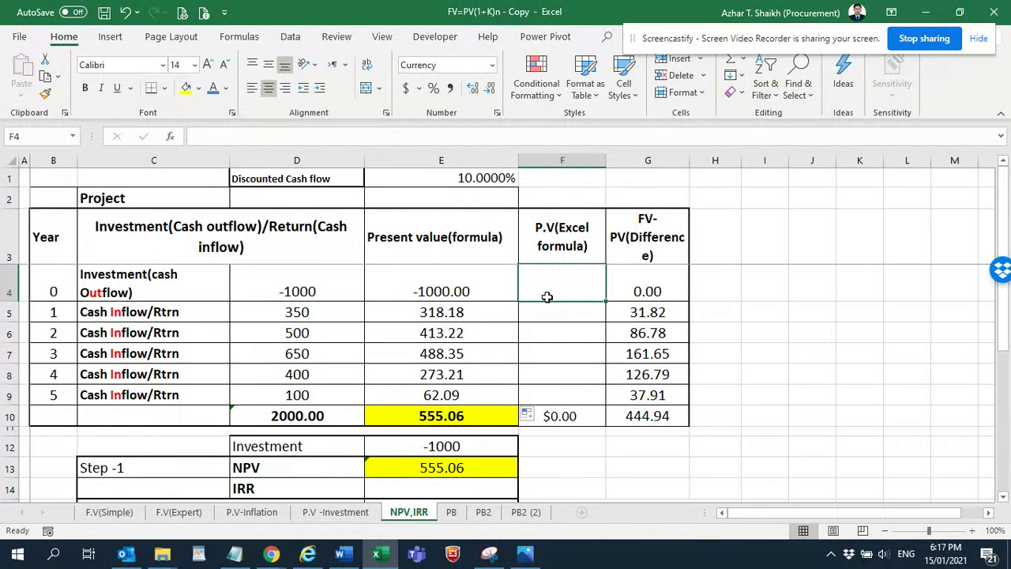
{"action": "type", "text": "="}
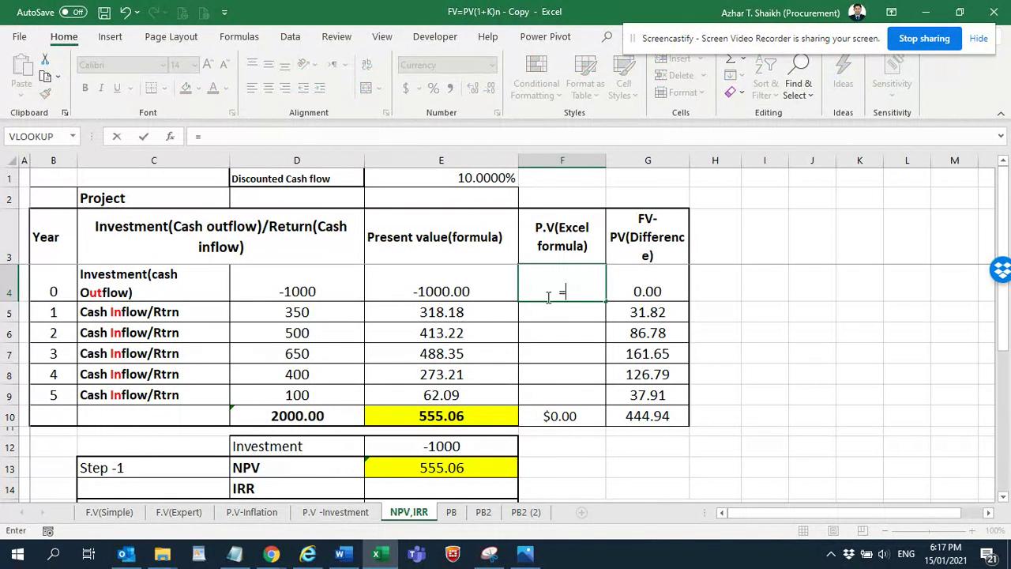
{"action": "type", "text": "PV"}
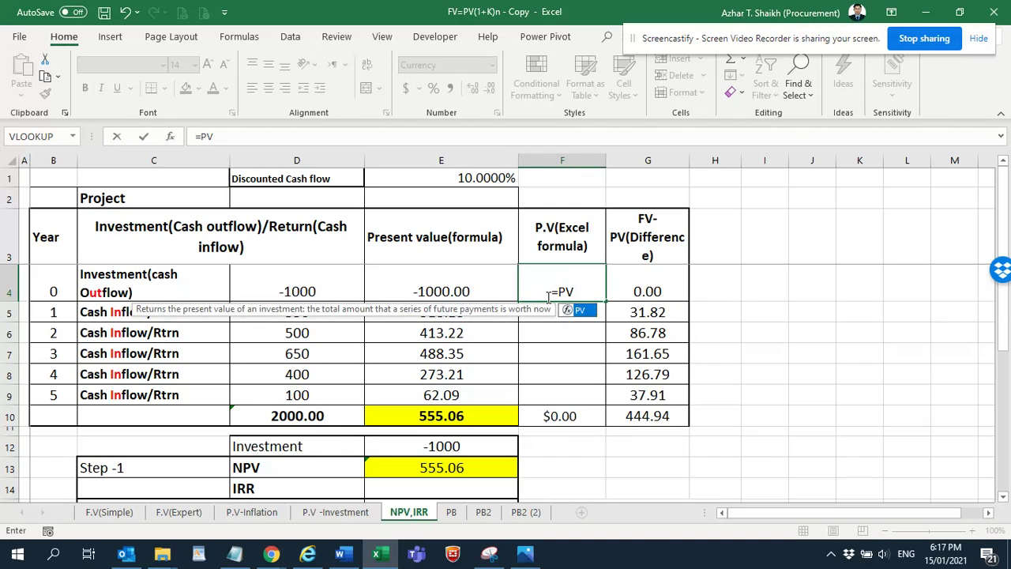
{"action": "type", "text": "("}
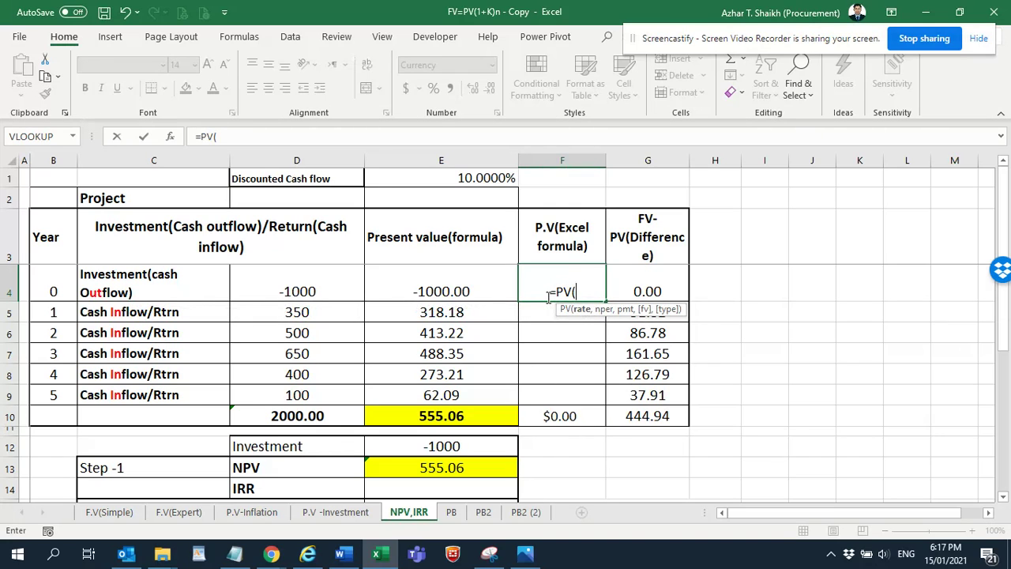
{"action": "left_click", "coordinate": [490, 178]}
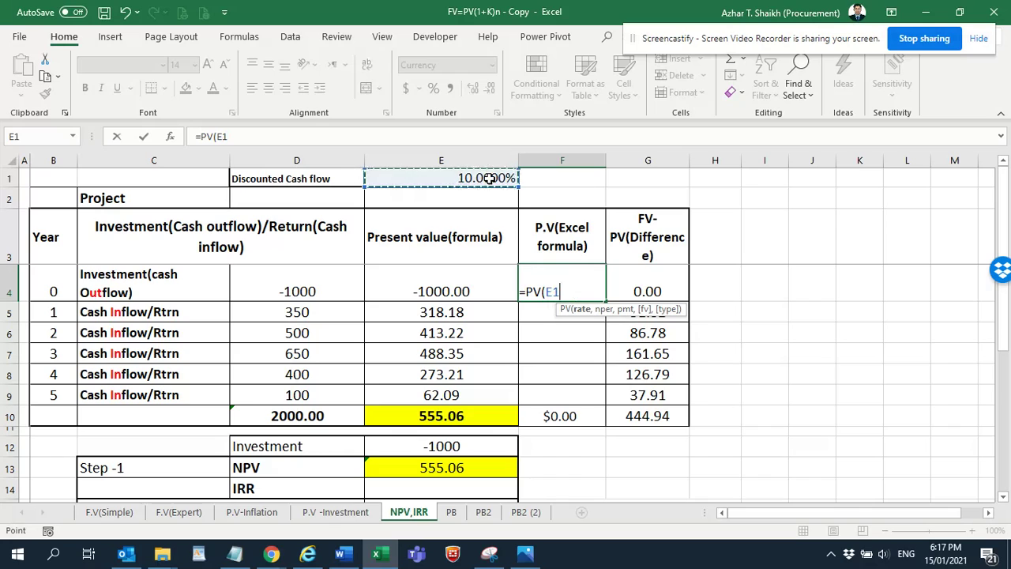
{"action": "key", "text": "F4"}
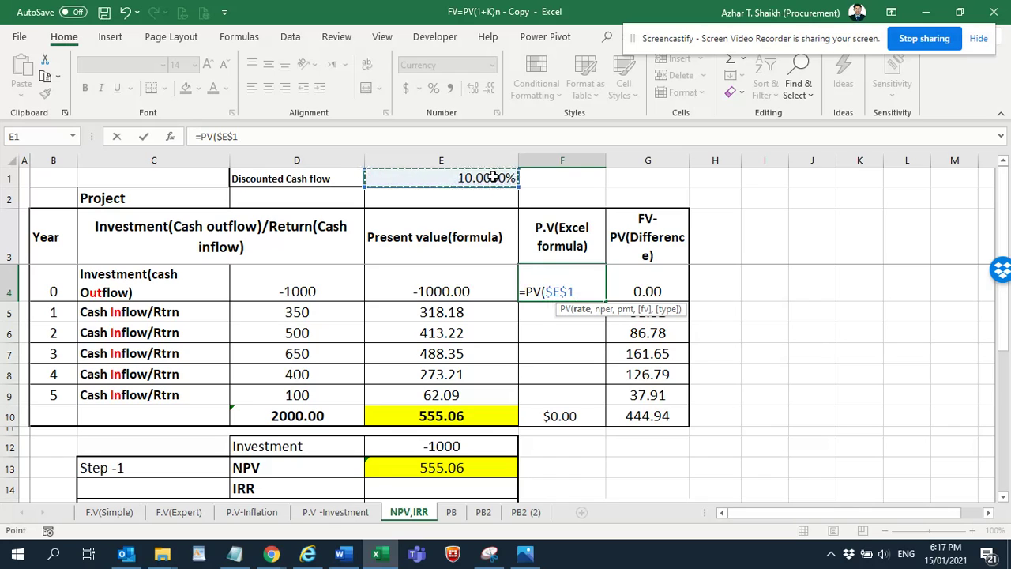
{"action": "type", "text": ","}
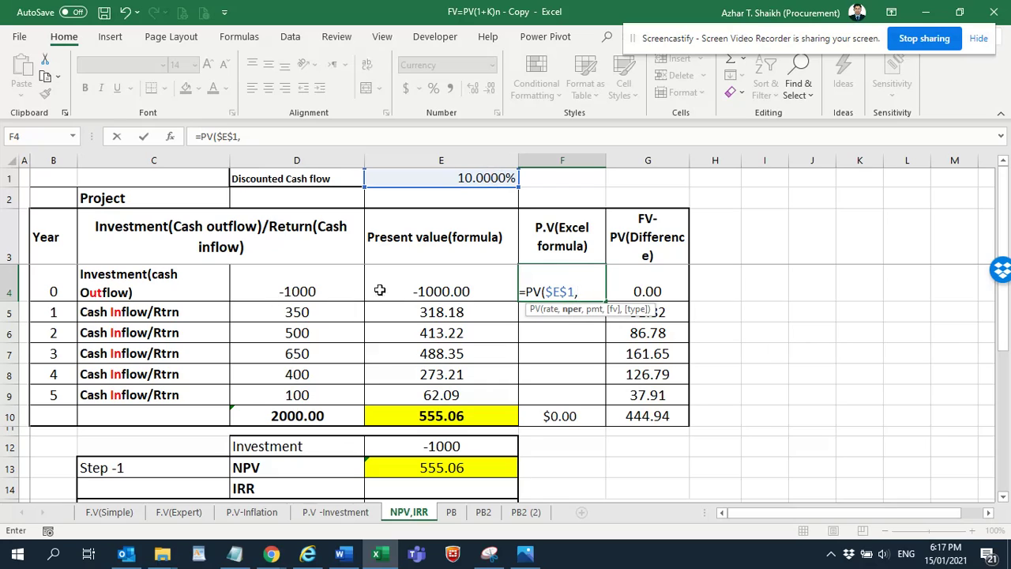
{"action": "left_click", "coordinate": [328, 297]}
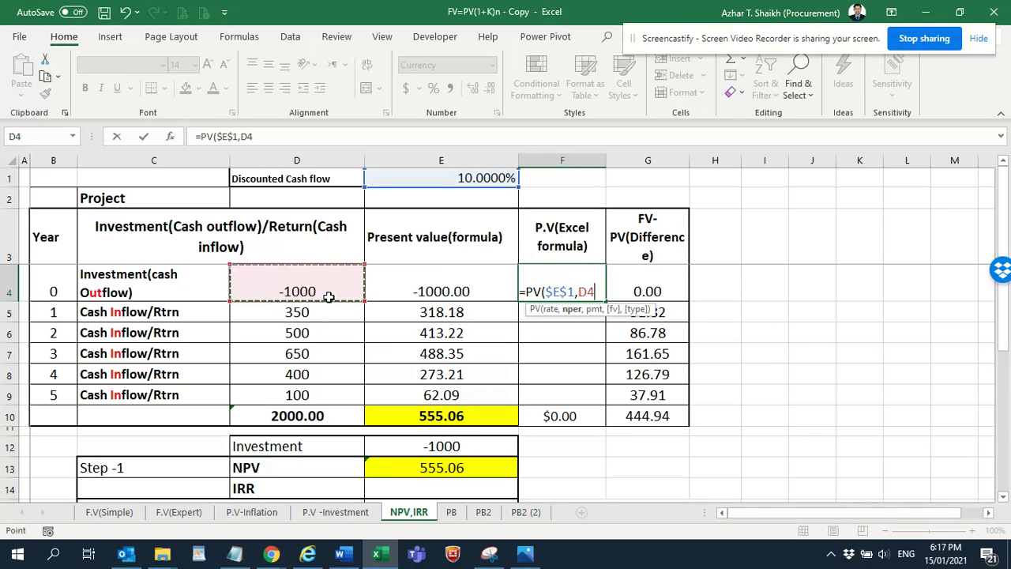
{"action": "left_click", "coordinate": [52, 287]}
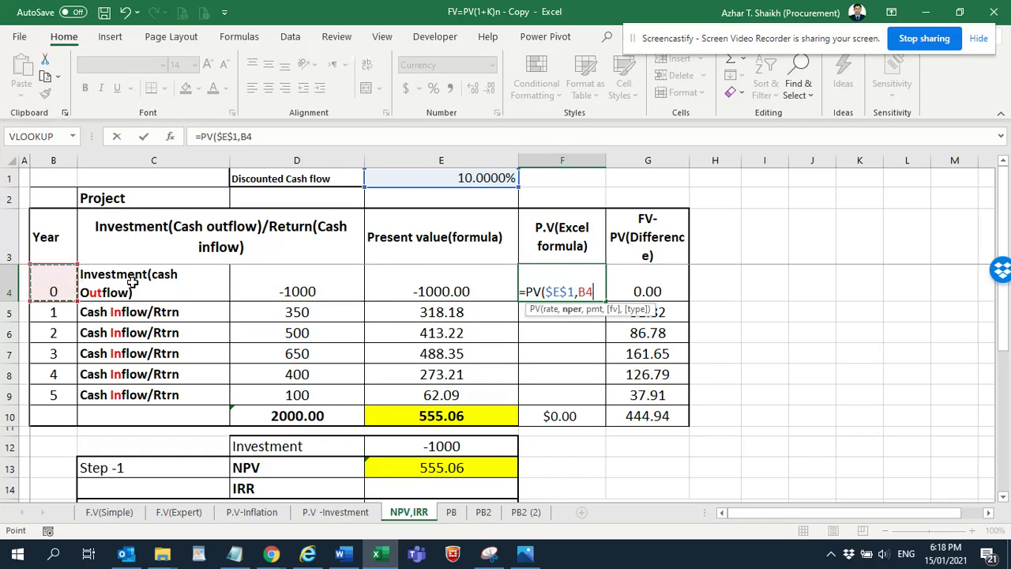
{"action": "type", "text": ","}
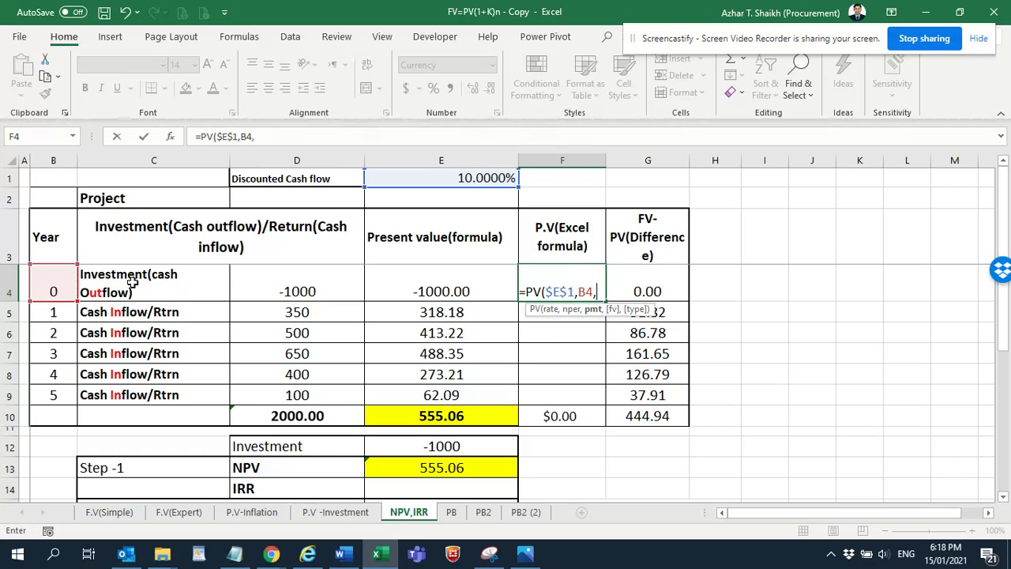
{"action": "type", "text": ","}
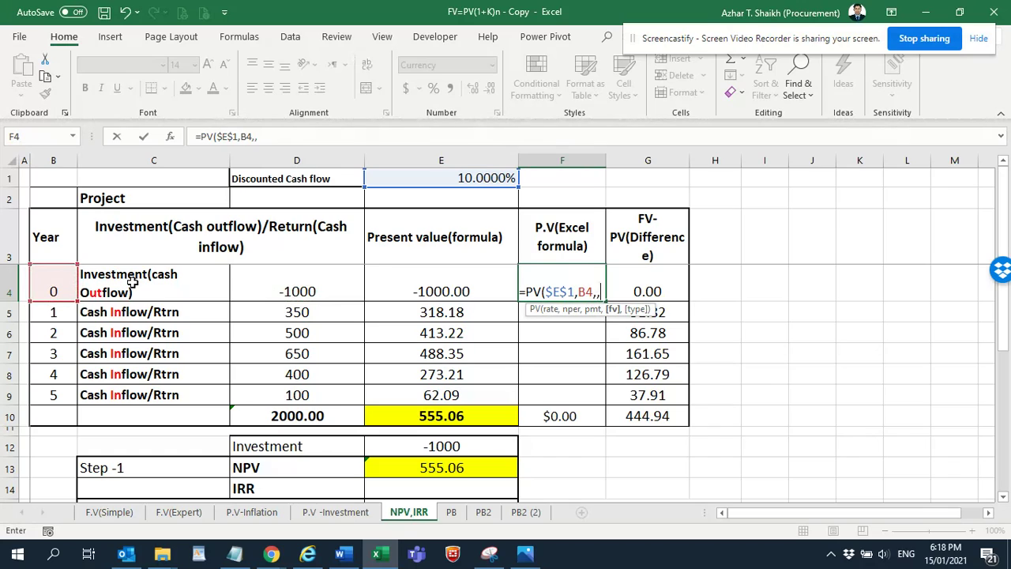
{"action": "left_click", "coordinate": [293, 274]}
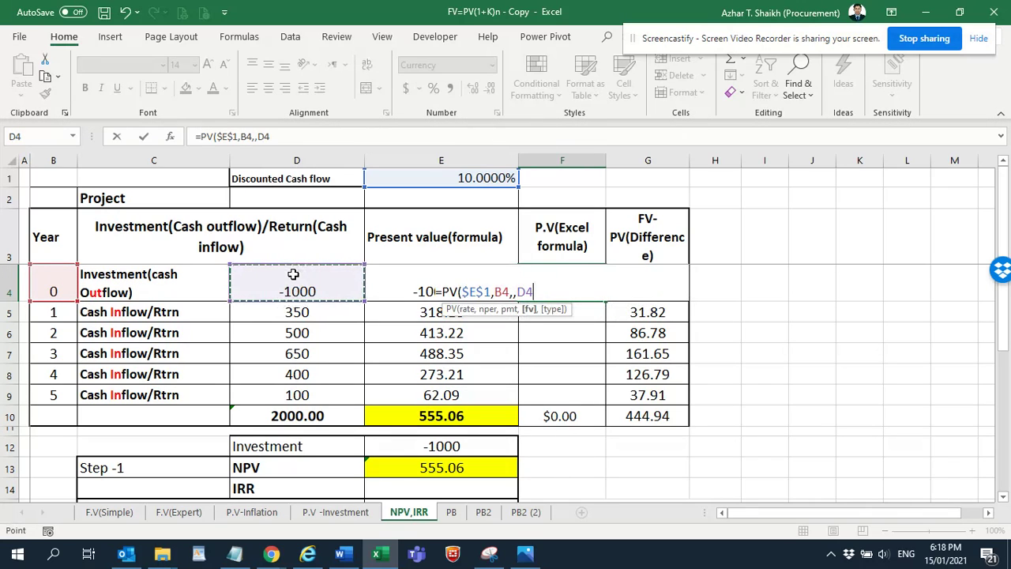
{"action": "type", "text": ")"}
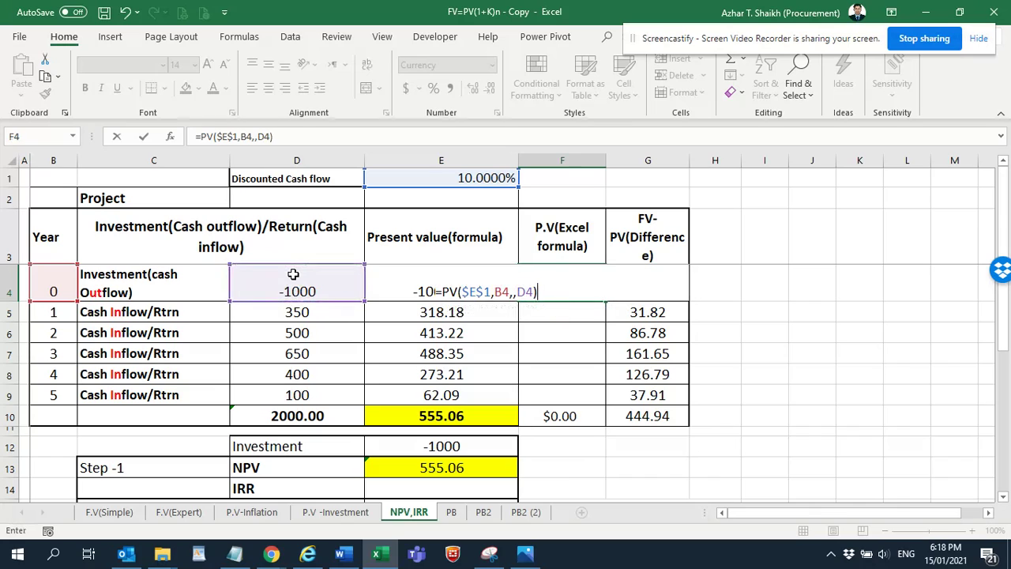
{"action": "key", "text": "Return"}
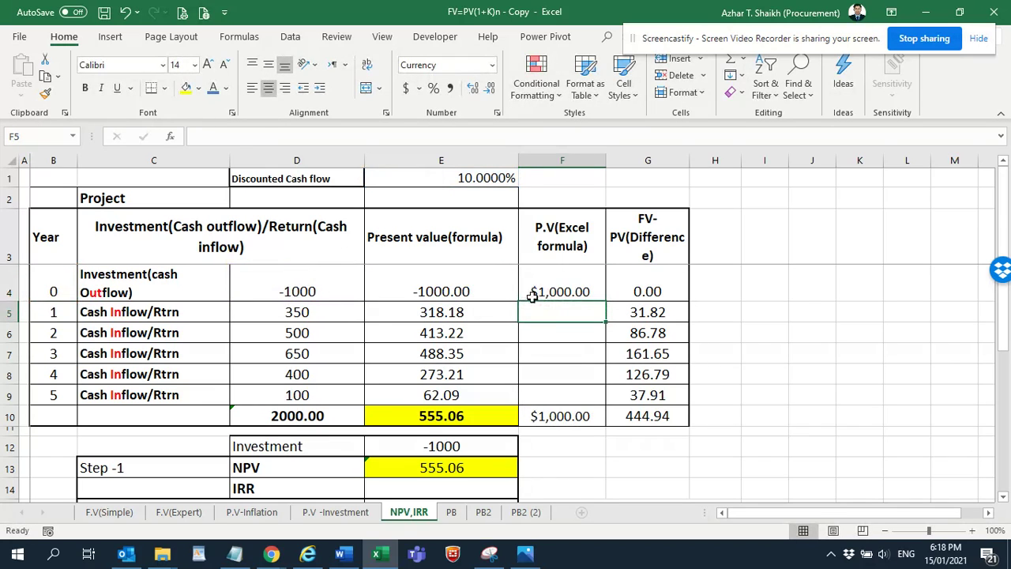
{"action": "left_click", "coordinate": [553, 293]}
{"action": "left_click_drag", "start_coordinate": [606, 300], "coordinate": [582, 395]}
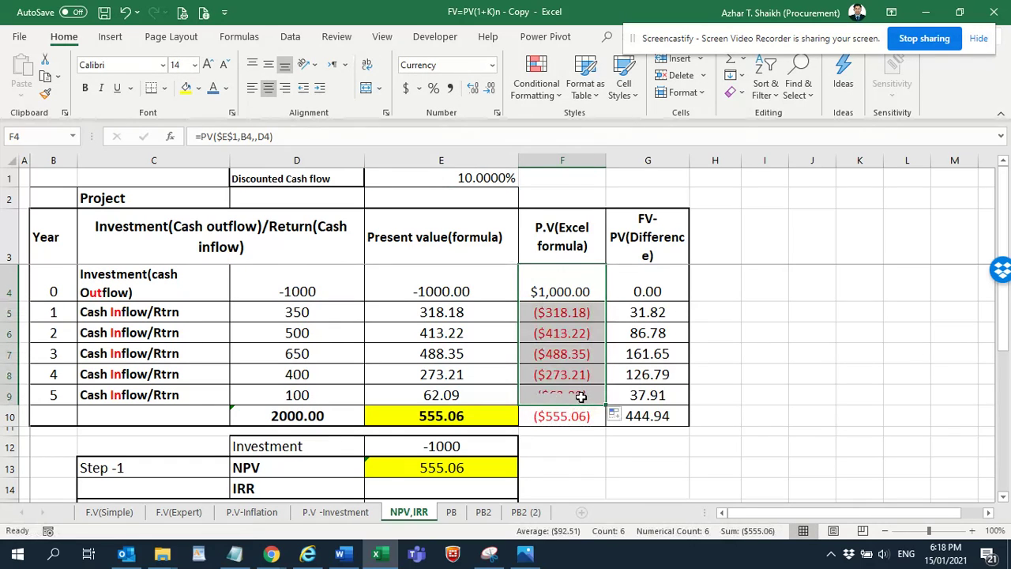
Change the formula in F4 to =PV($E$1,B4,,-D4), fill it down to F9, and check the total in F10
{"action": "left_click", "coordinate": [580, 287]}
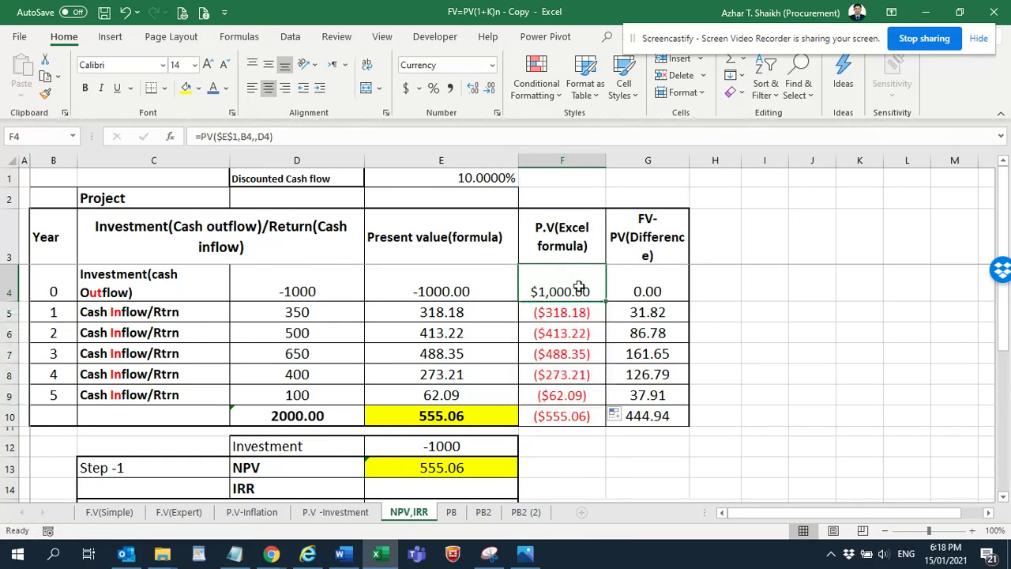
{"action": "left_click", "coordinate": [269, 136]}
{"action": "left_click", "coordinate": [258, 136]}
{"action": "type", "text": "-"}
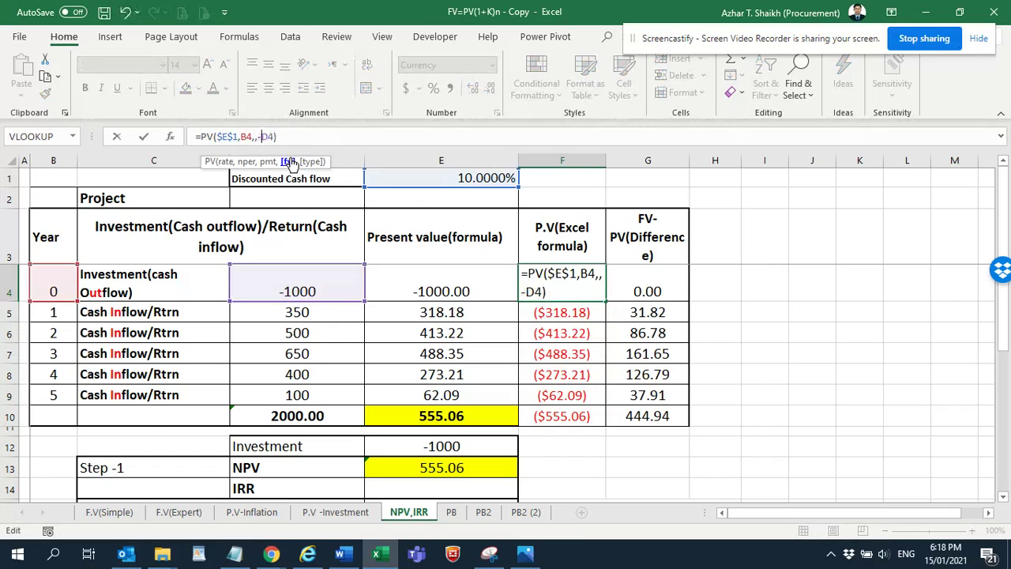
{"action": "key", "text": "Return"}
{"action": "left_click", "coordinate": [573, 277]}
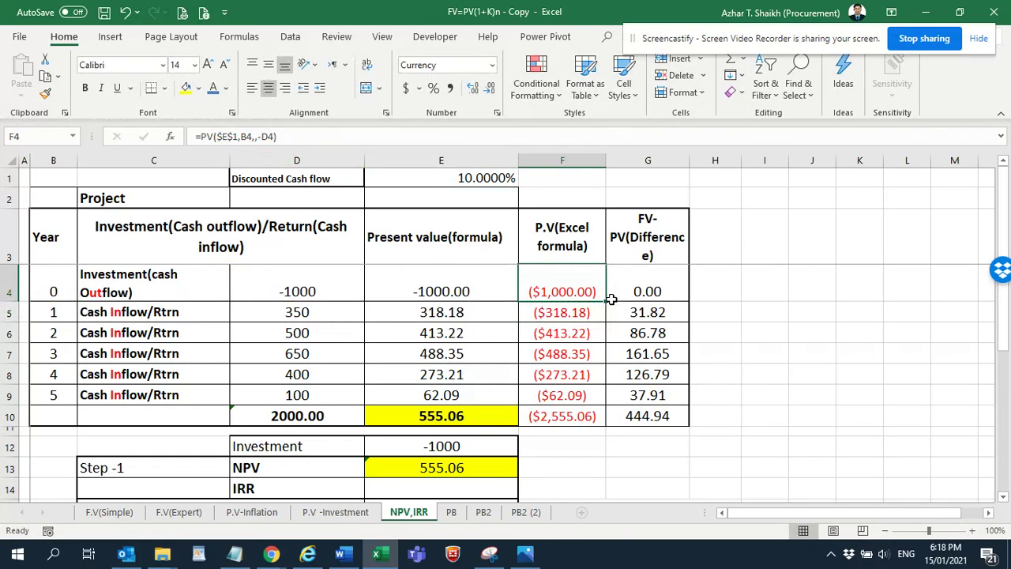
{"action": "double_click", "coordinate": [611, 299]}
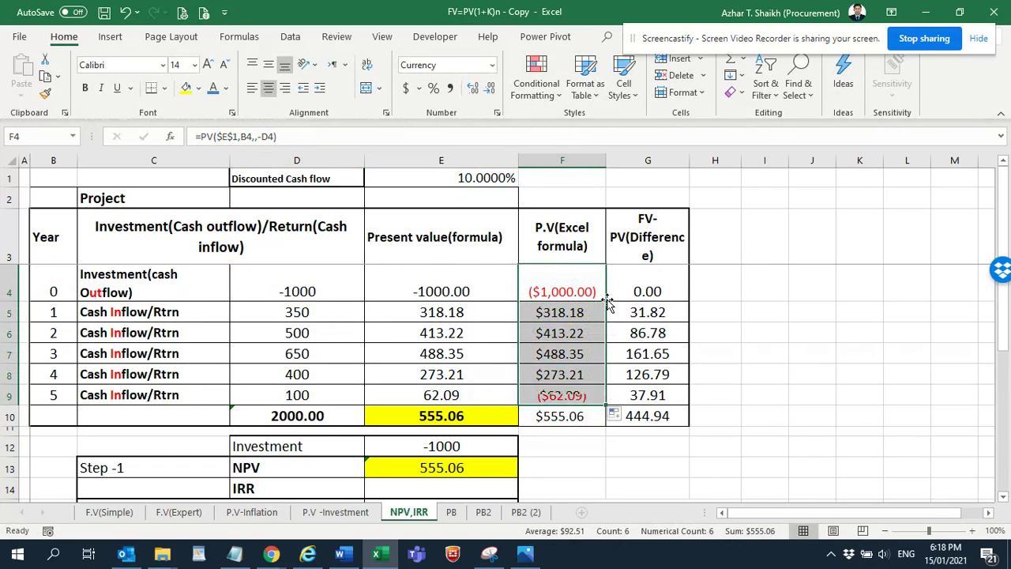
{"action": "left_click", "coordinate": [570, 413]}
{"action": "left_click_drag", "start_coordinate": [569, 314], "coordinate": [563, 401]}
{"action": "left_click", "coordinate": [561, 415]}
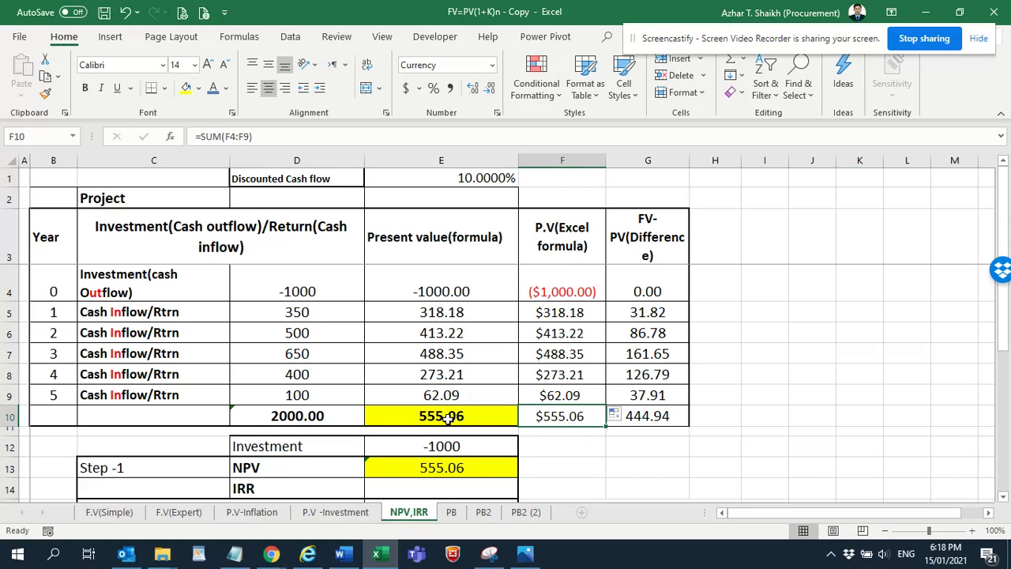
Clear the NPV formula from E13 and check the investment reference in E12 against D4
{"action": "left_click", "coordinate": [458, 465]}
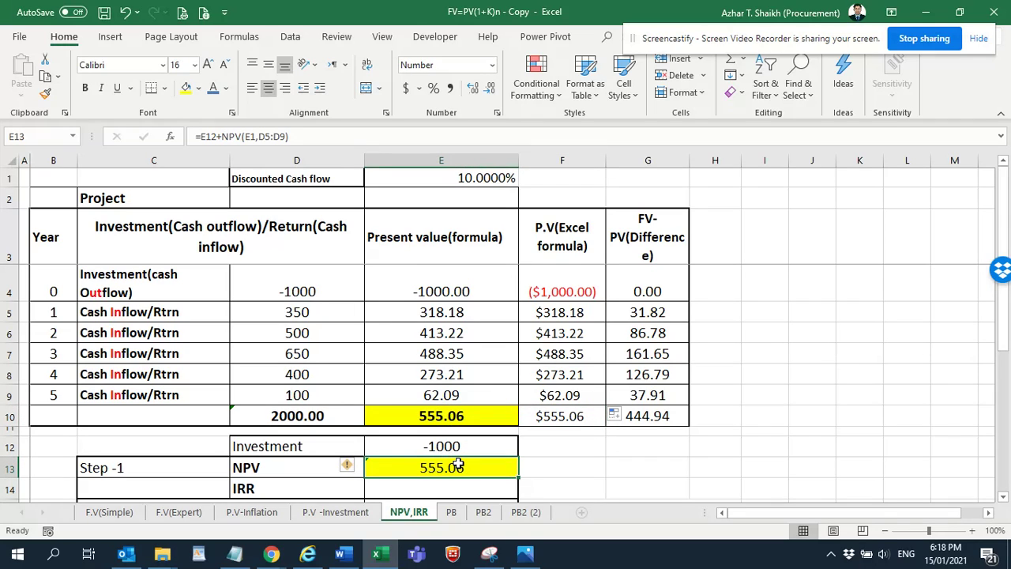
{"action": "key", "text": "Delete"}
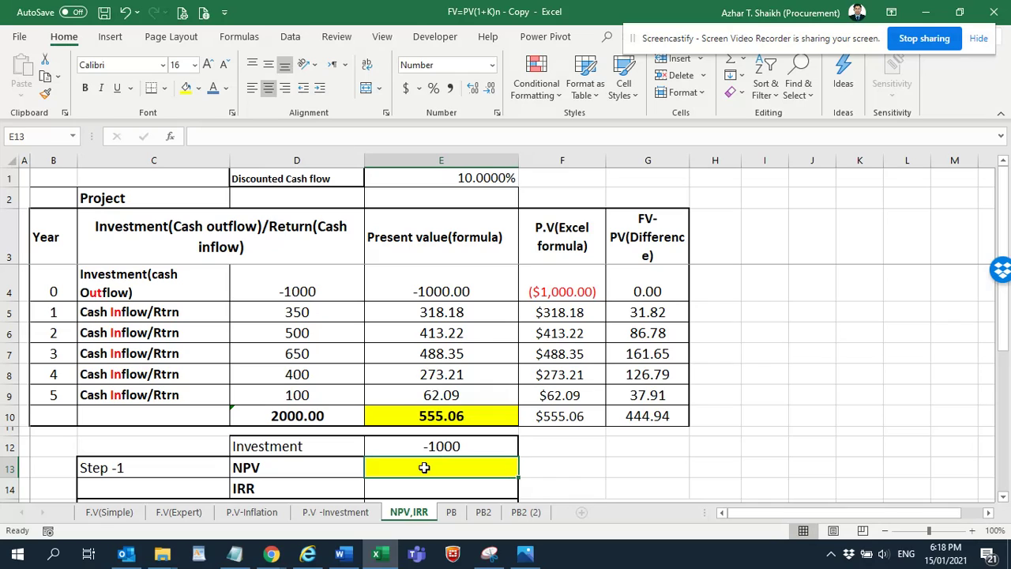
{"action": "left_click", "coordinate": [474, 447]}
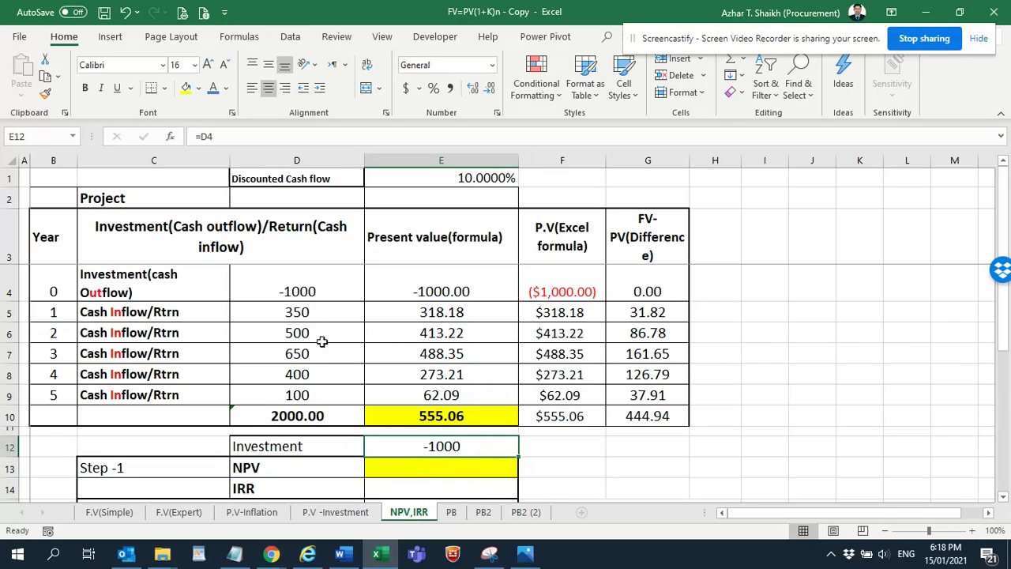
{"action": "left_click", "coordinate": [269, 292]}
{"action": "left_click", "coordinate": [463, 448]}
Enter =E12+NPV(E1,D5:D9) in E13 to calculate the NPV, and reselect the cell to review it
{"action": "left_click", "coordinate": [427, 468]}
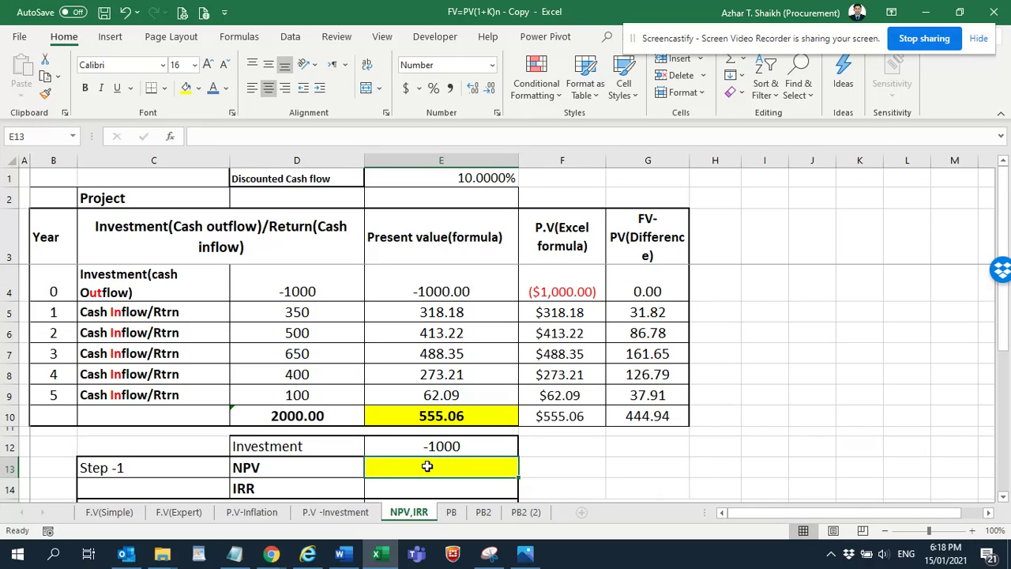
{"action": "type", "text": "="}
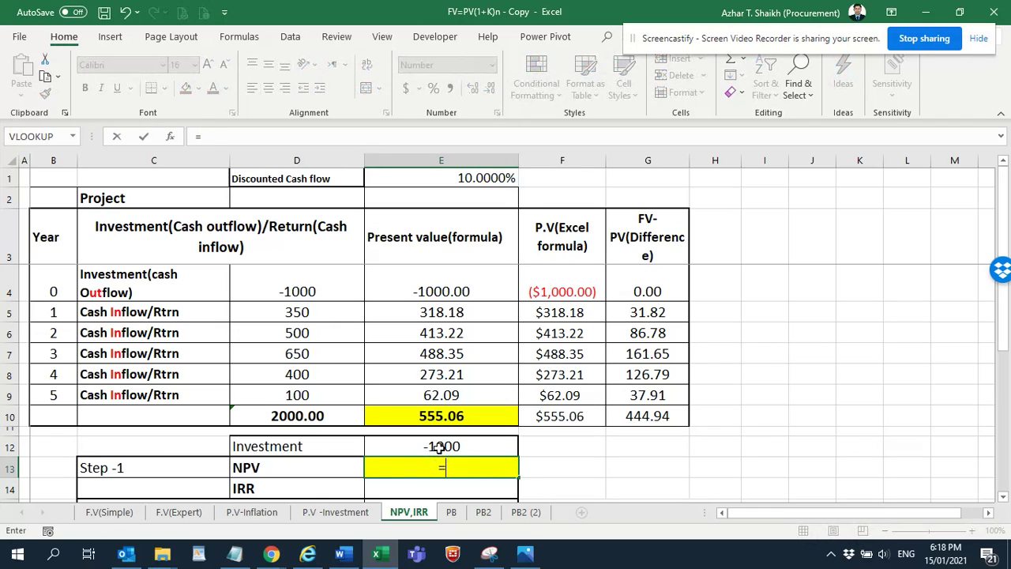
{"action": "left_click", "coordinate": [437, 447]}
{"action": "type", "text": "="}
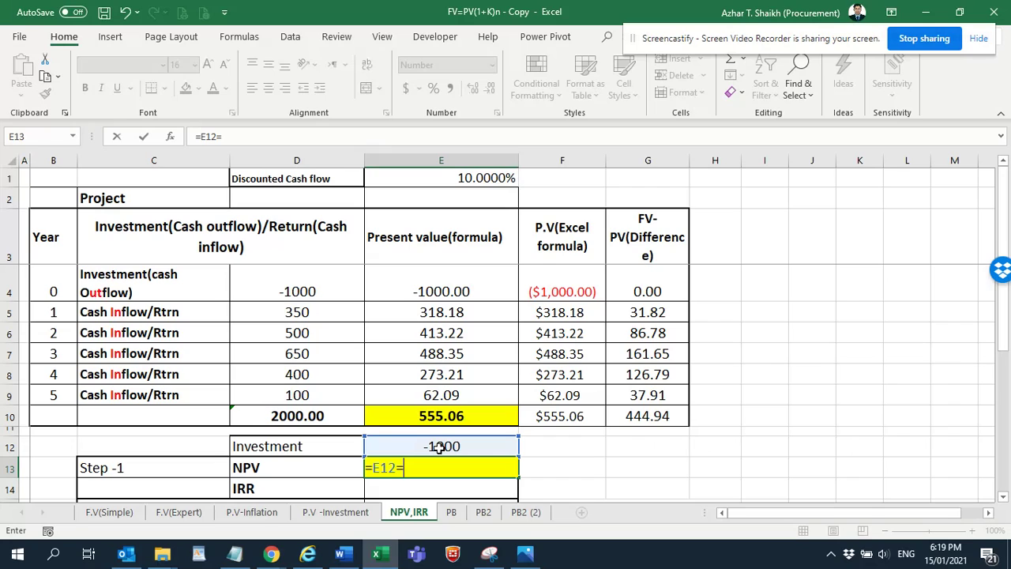
{"action": "type", "text": "(NP"}
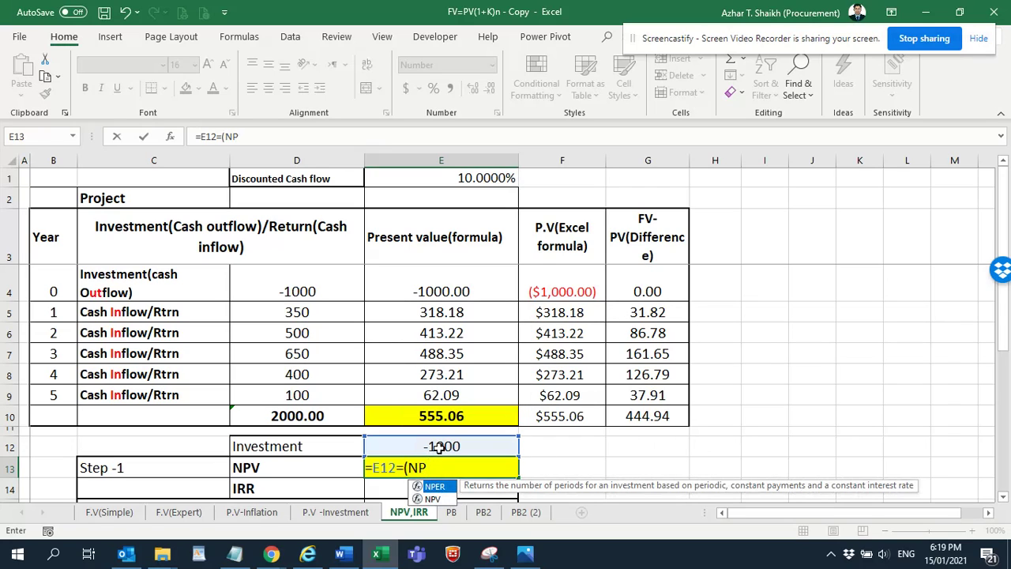
{"action": "key", "text": "BackSpace"}
{"action": "key", "text": "BackSpace"}
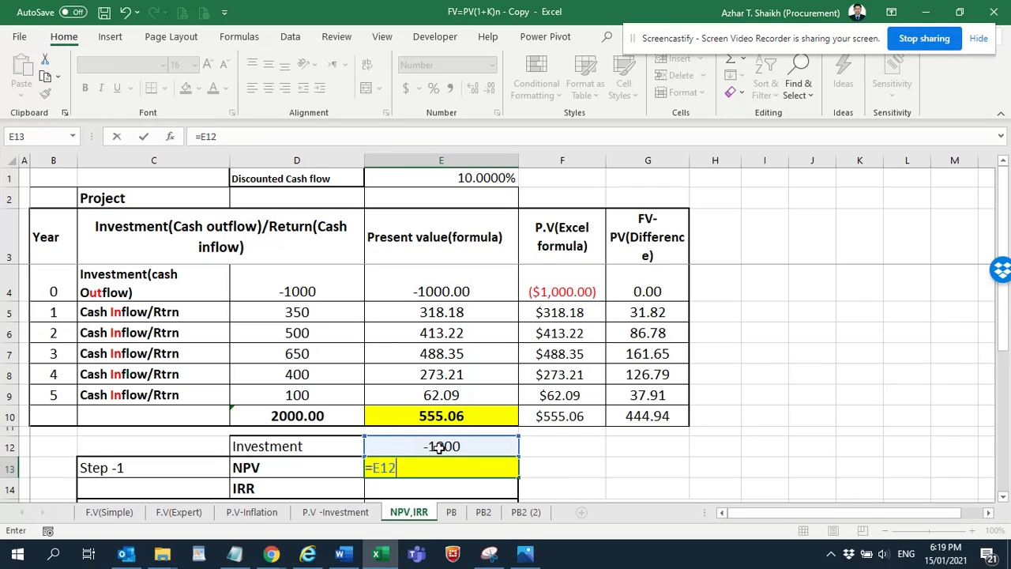
{"action": "type", "text": "NPV"}
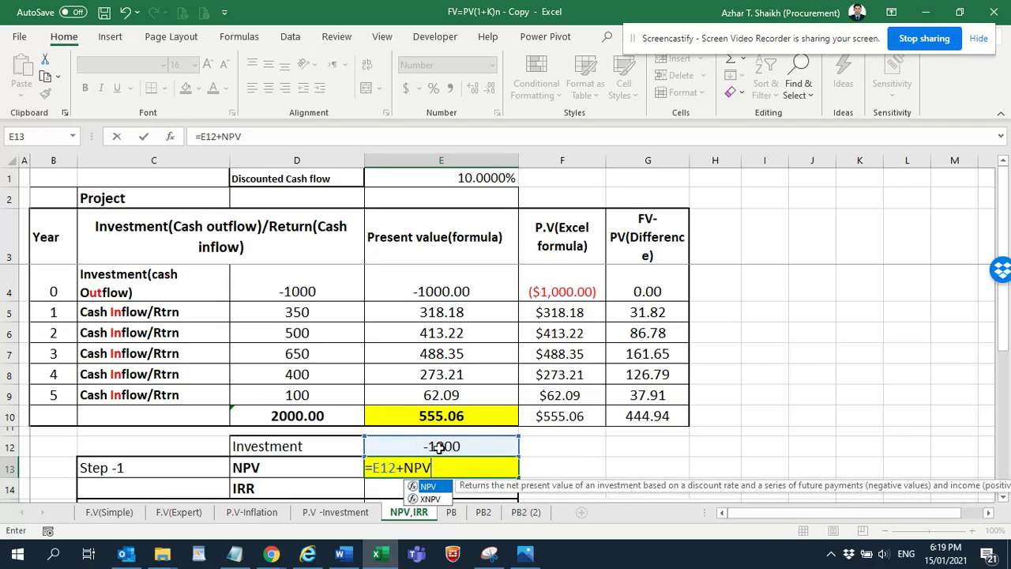
{"action": "type", "text": "("}
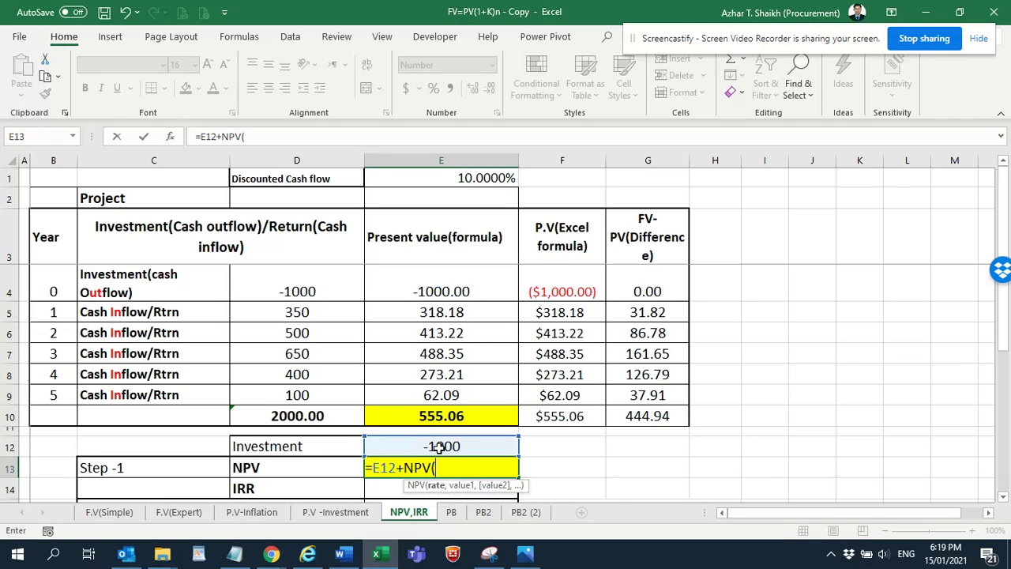
{"action": "left_click", "coordinate": [496, 180]}
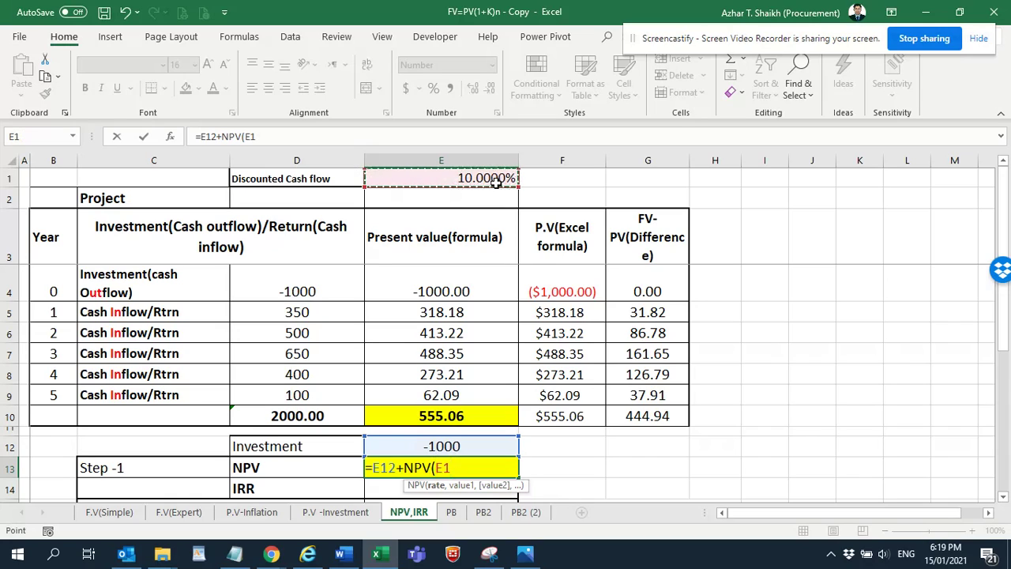
{"action": "type", "text": ","}
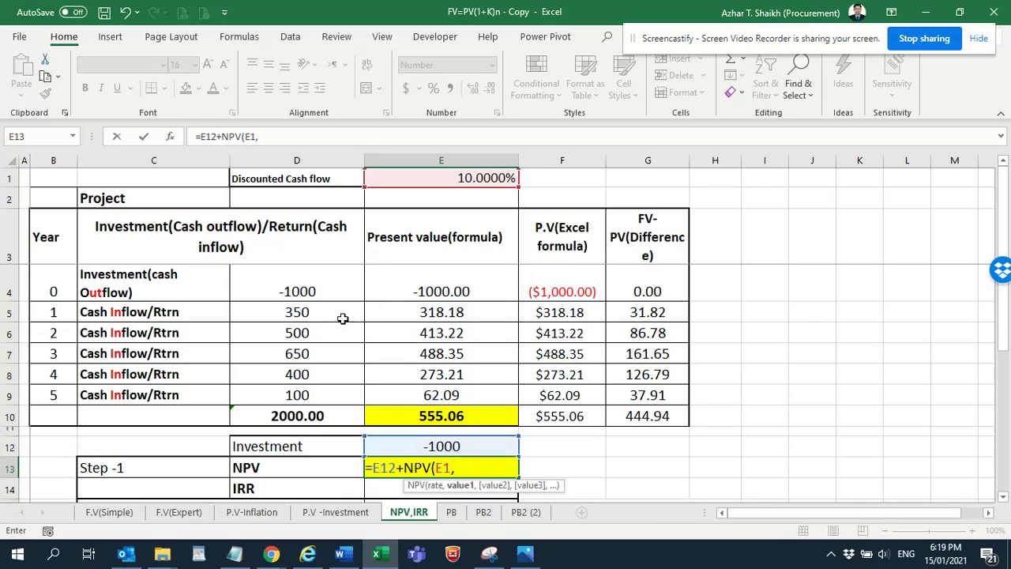
{"action": "left_click_drag", "start_coordinate": [316, 319], "coordinate": [315, 395]}
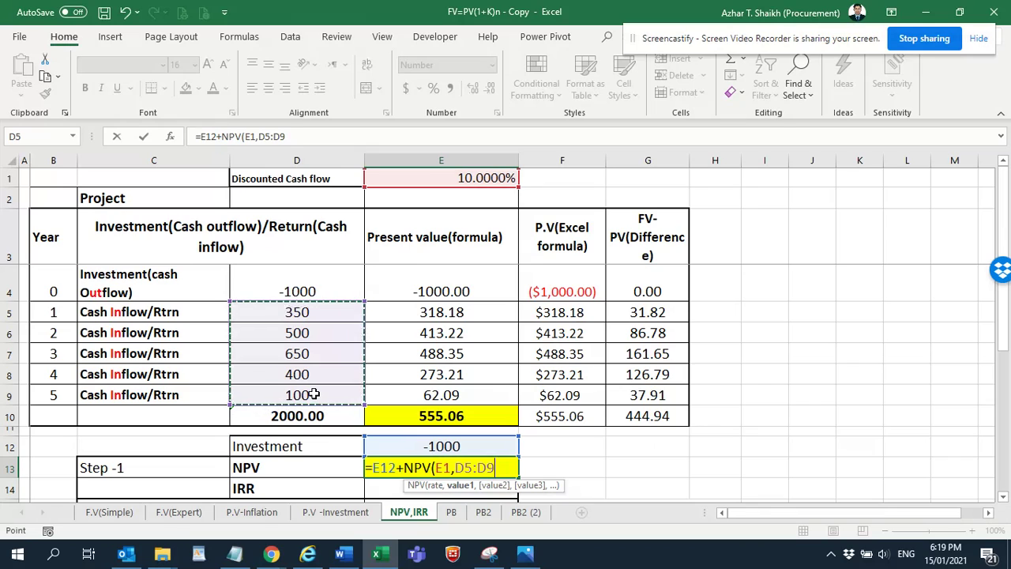
{"action": "type", "text": ")"}
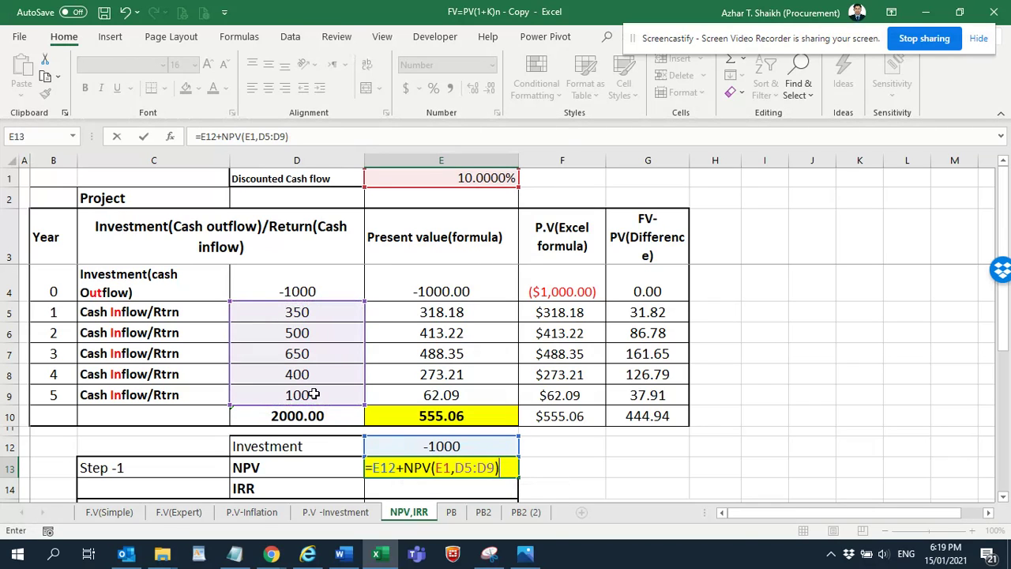
{"action": "key", "text": "Return"}
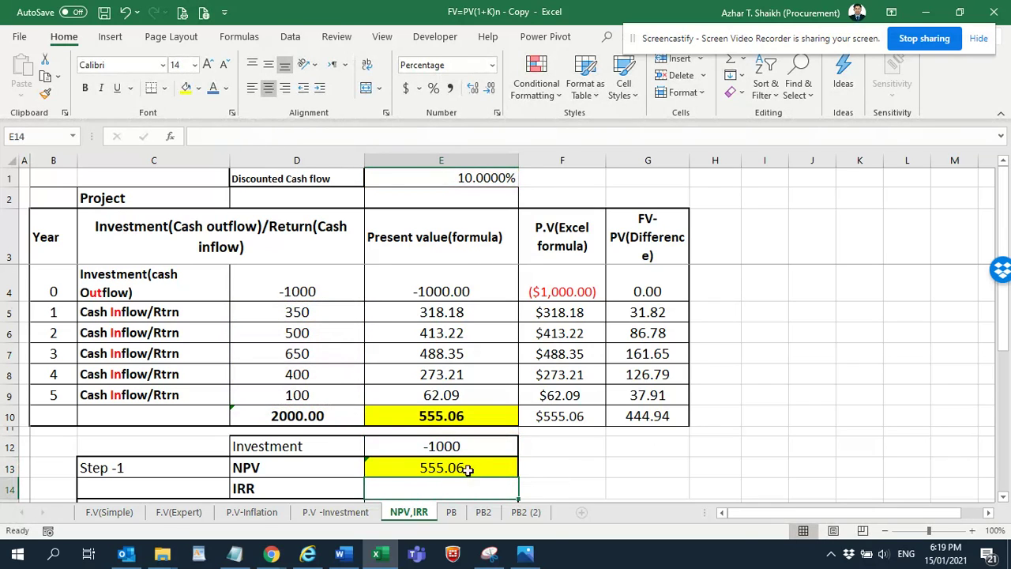
{"action": "left_click", "coordinate": [468, 469]}
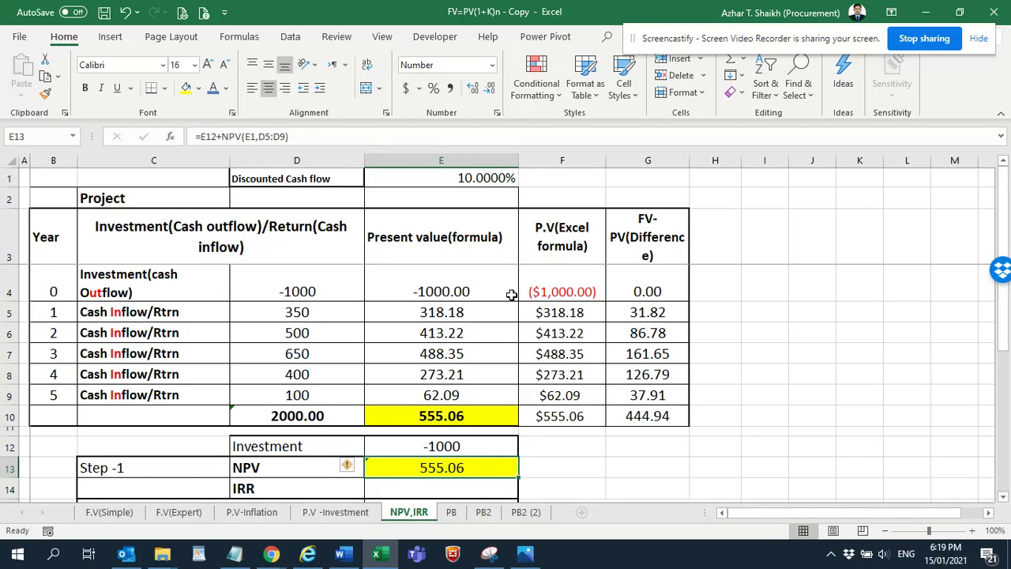
Enter =IRR(D4:D9) in E14 to calculate the project's internal rate of return
{"action": "scroll", "coordinate": [510, 316], "scroll_direction": "down", "scroll_amount": 1}
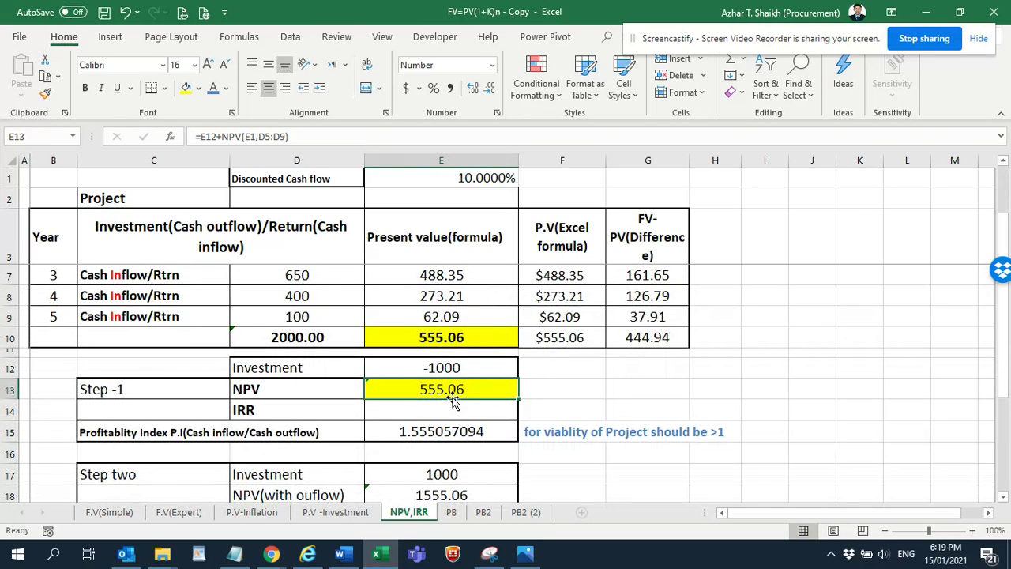
{"action": "scroll", "coordinate": [470, 410], "scroll_direction": "up", "scroll_amount": 1}
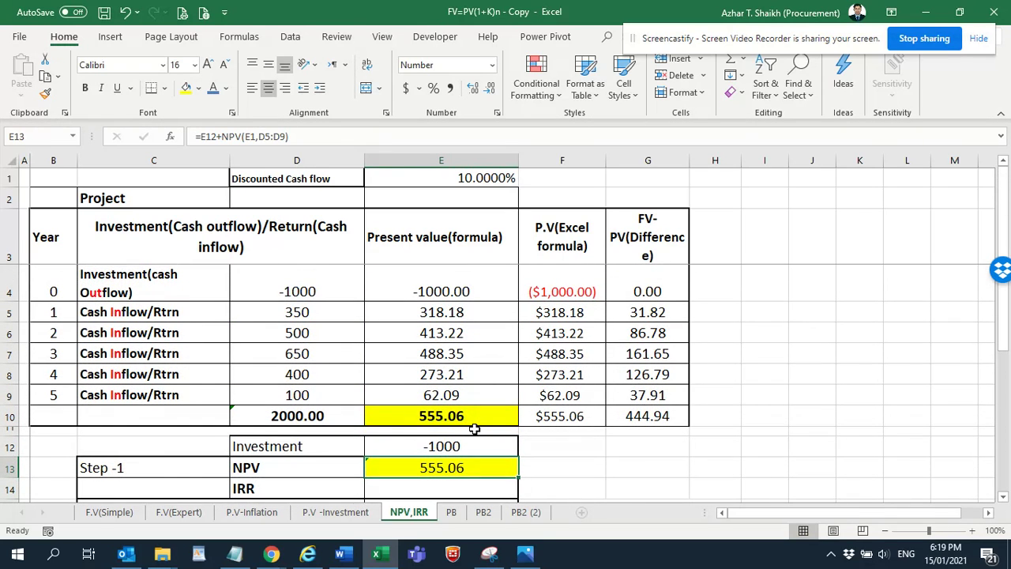
{"action": "scroll", "coordinate": [474, 428], "scroll_direction": "down", "scroll_amount": 1}
{"action": "left_click", "coordinate": [471, 430]}
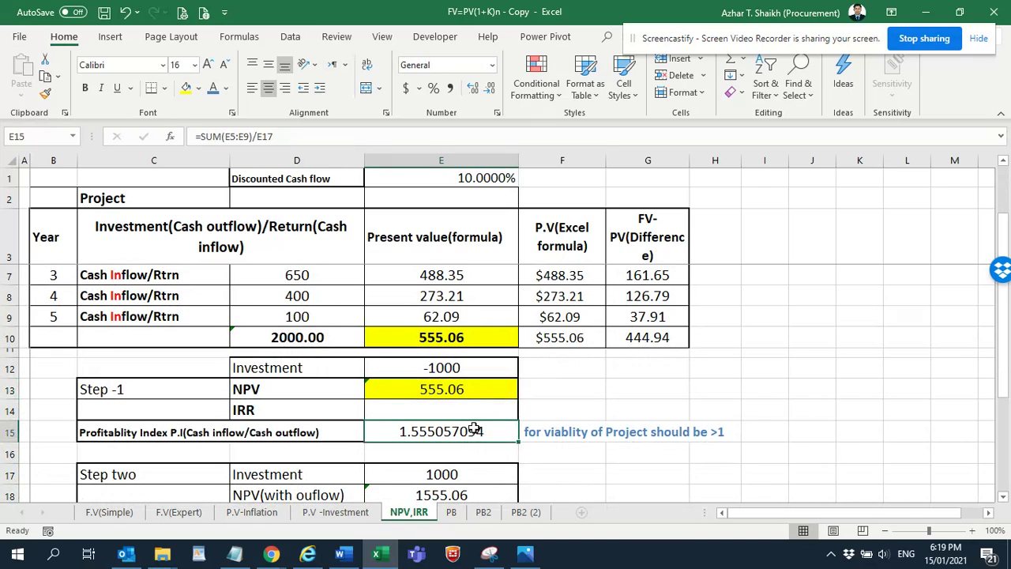
{"action": "left_click", "coordinate": [471, 414]}
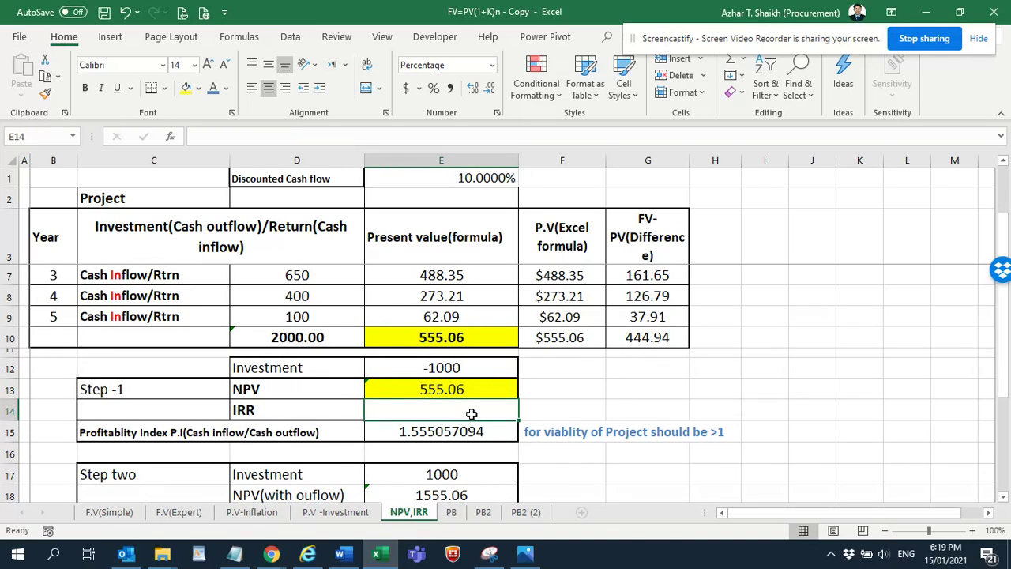
{"action": "type", "text": "=IR"}
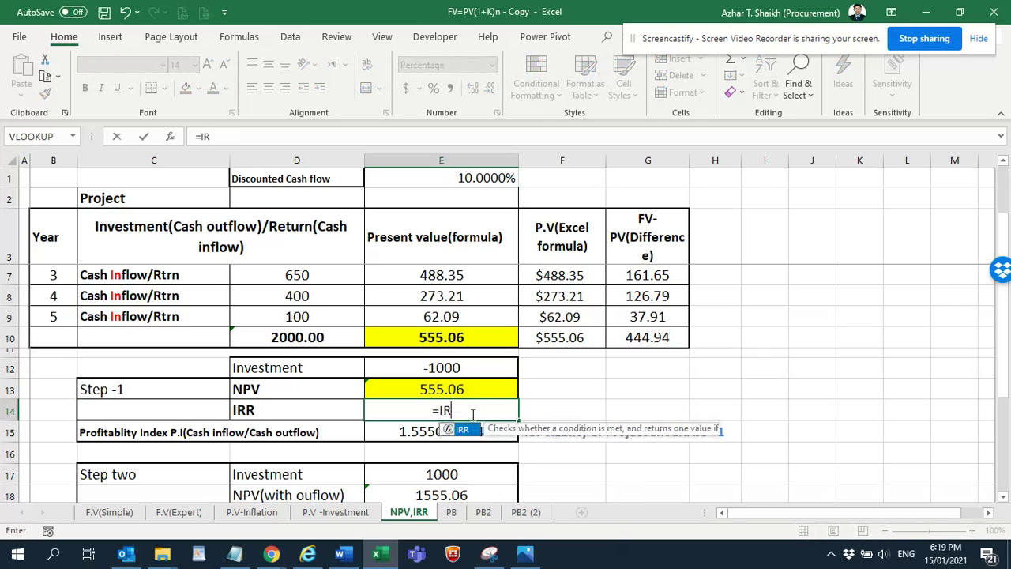
{"action": "type", "text": "R("}
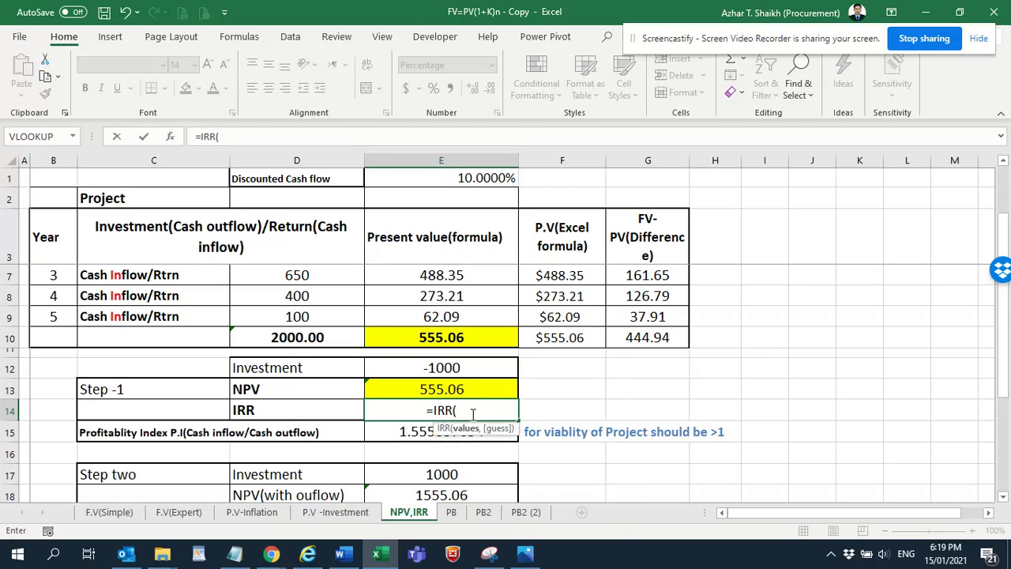
{"action": "scroll", "coordinate": [425, 364], "scroll_direction": "up", "scroll_amount": 1}
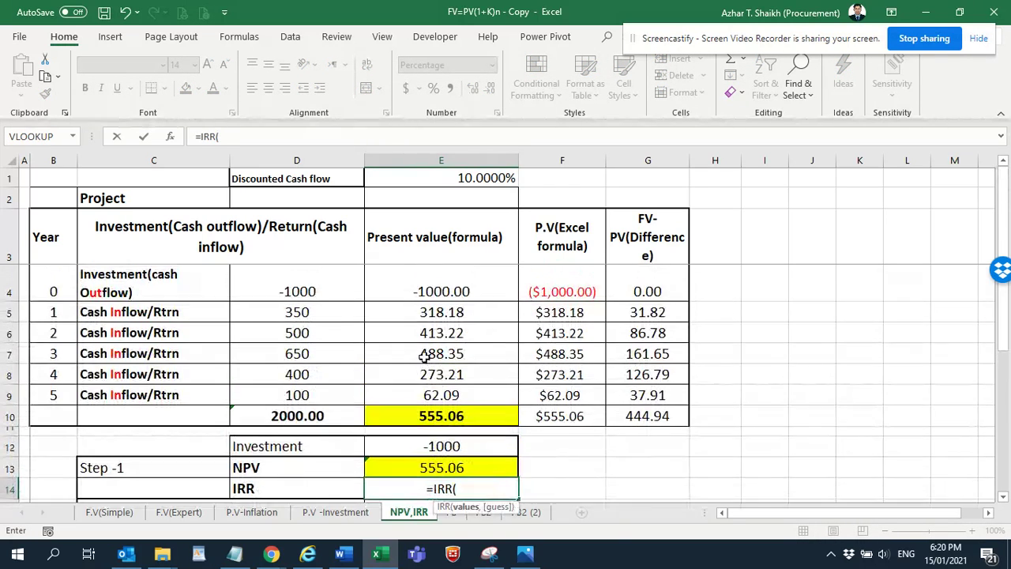
{"action": "left_click", "coordinate": [325, 294]}
{"action": "left_click_drag", "start_coordinate": [324, 304], "coordinate": [313, 392]}
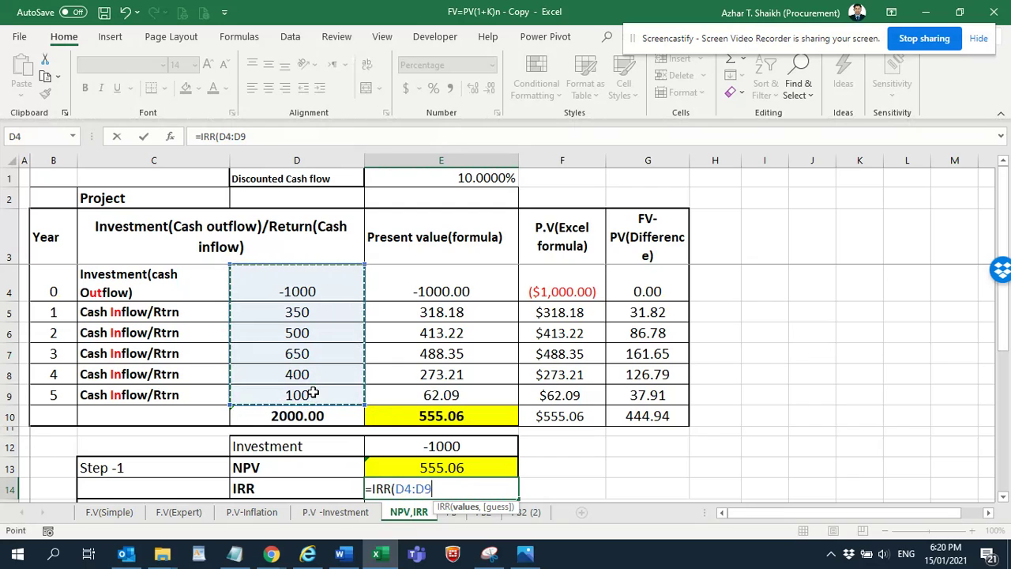
{"action": "type", "text": ")"}
{"action": "key", "text": "Return"}
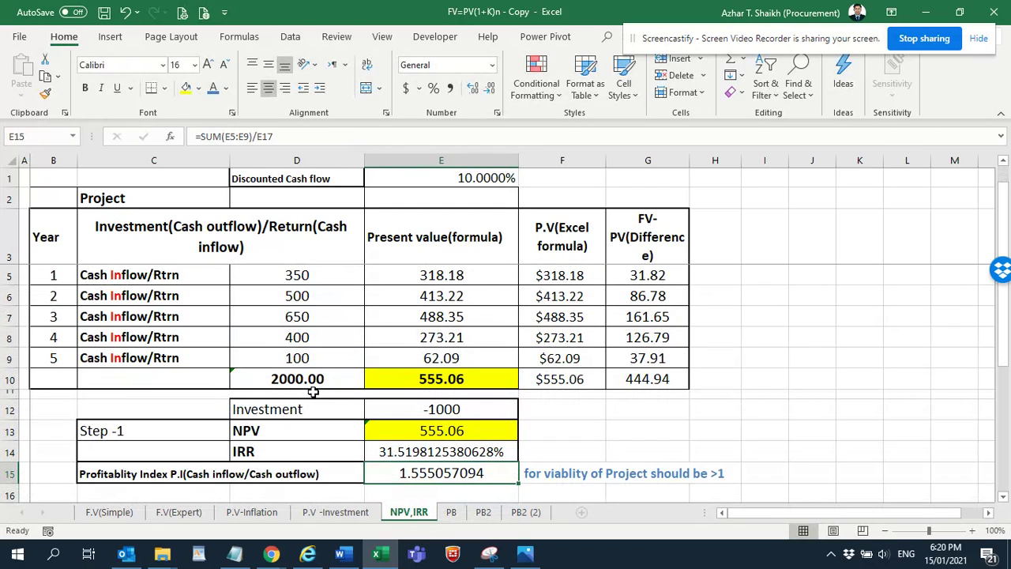
Copy the IRR from E14 and paste it as a value into the discount rate cell E1
{"action": "left_click", "coordinate": [441, 455]}
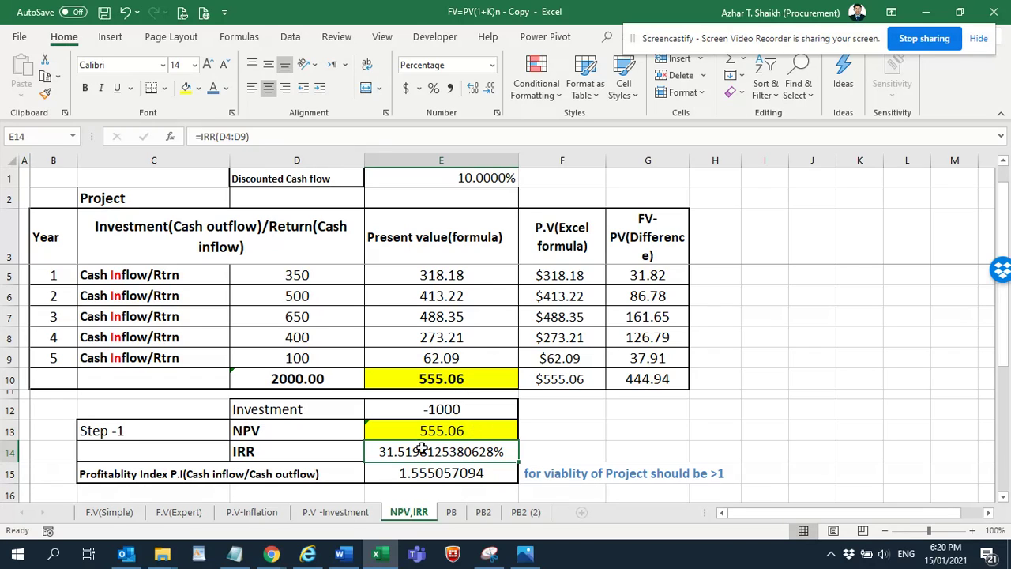
{"action": "key", "text": "ctrl+c"}
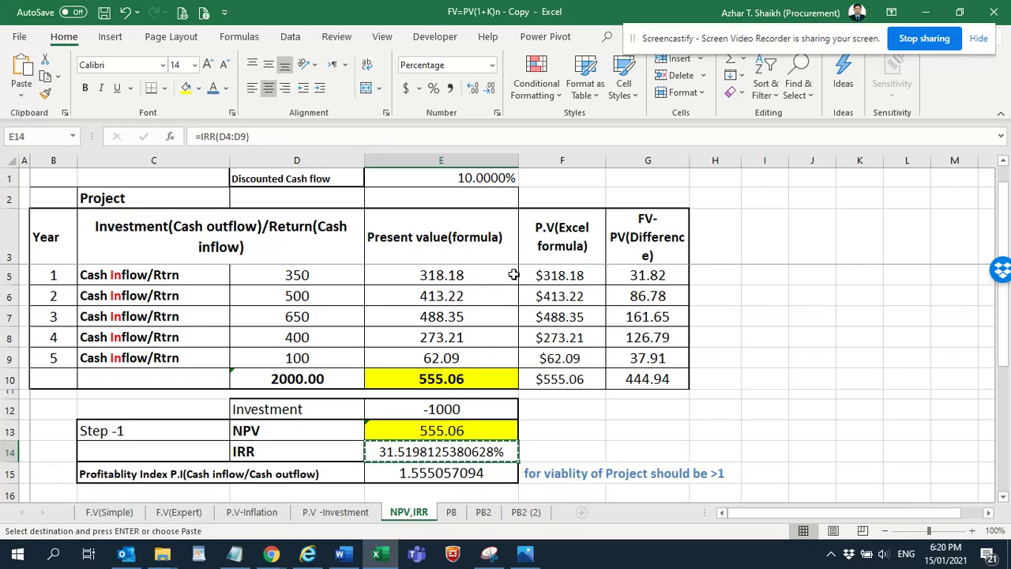
{"action": "left_click", "coordinate": [478, 172]}
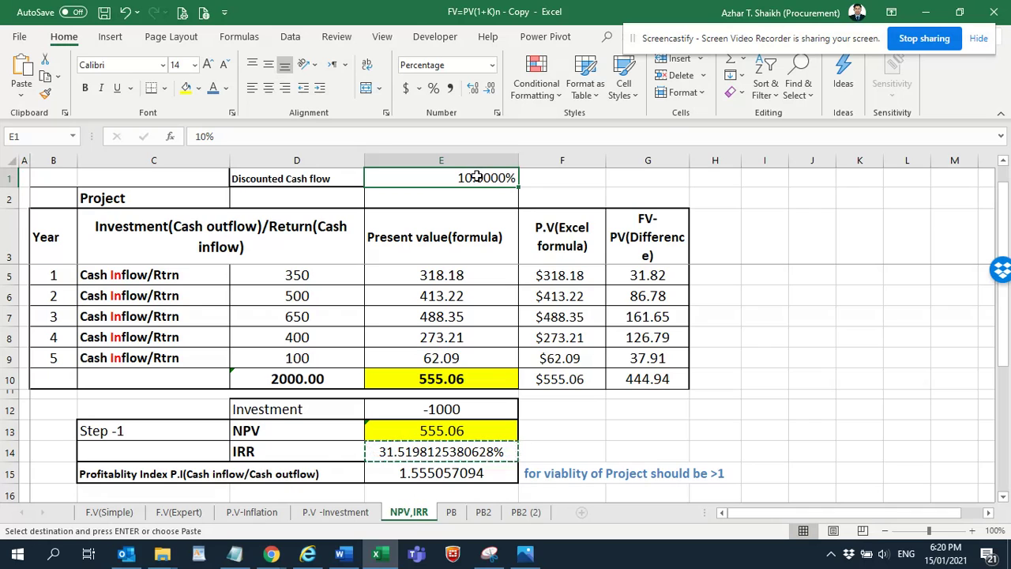
{"action": "right_click", "coordinate": [478, 173]}
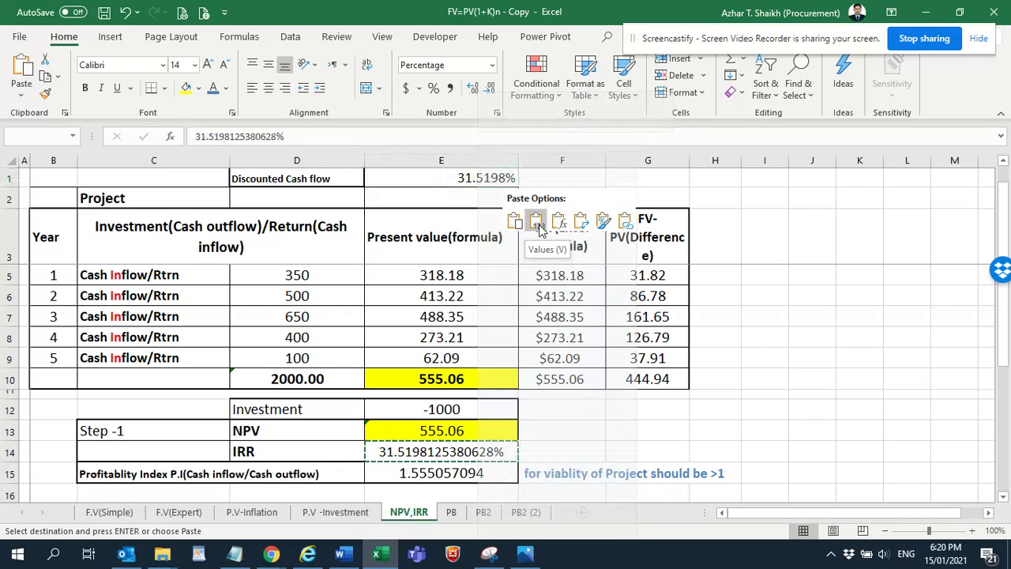
{"action": "left_click", "coordinate": [538, 223]}
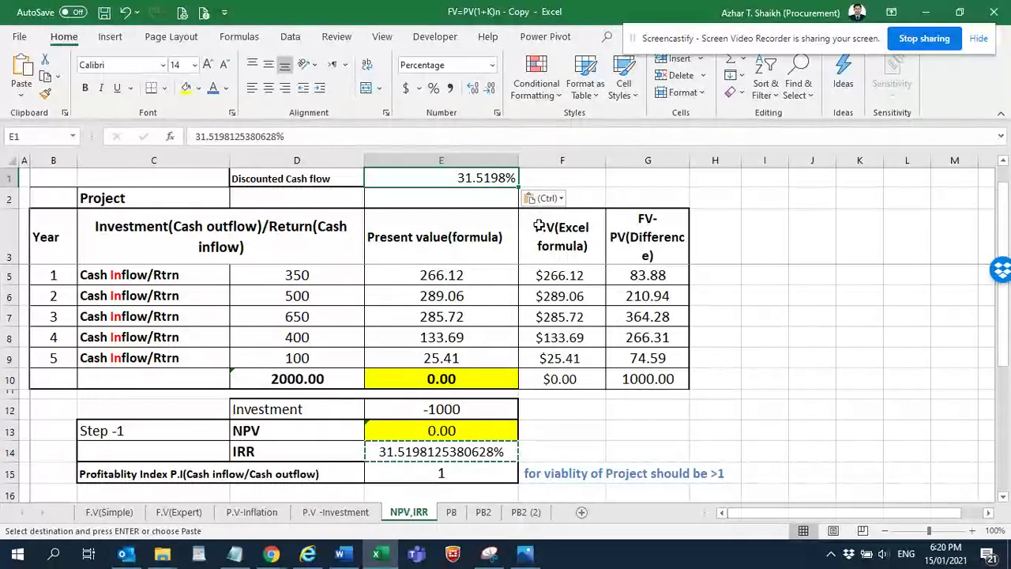
Show more decimal places for the discount rate in E1
{"action": "left_click", "coordinate": [473, 89]}
{"action": "left_click", "coordinate": [474, 89]}
{"action": "left_click", "coordinate": [473, 89]}
{"action": "left_click", "coordinate": [473, 88]}
{"action": "left_click", "coordinate": [473, 88]}
{"action": "left_click", "coordinate": [474, 89]}
{"action": "left_click", "coordinate": [474, 89]}
{"action": "left_click", "coordinate": [473, 88]}
{"action": "left_click", "coordinate": [473, 89]}
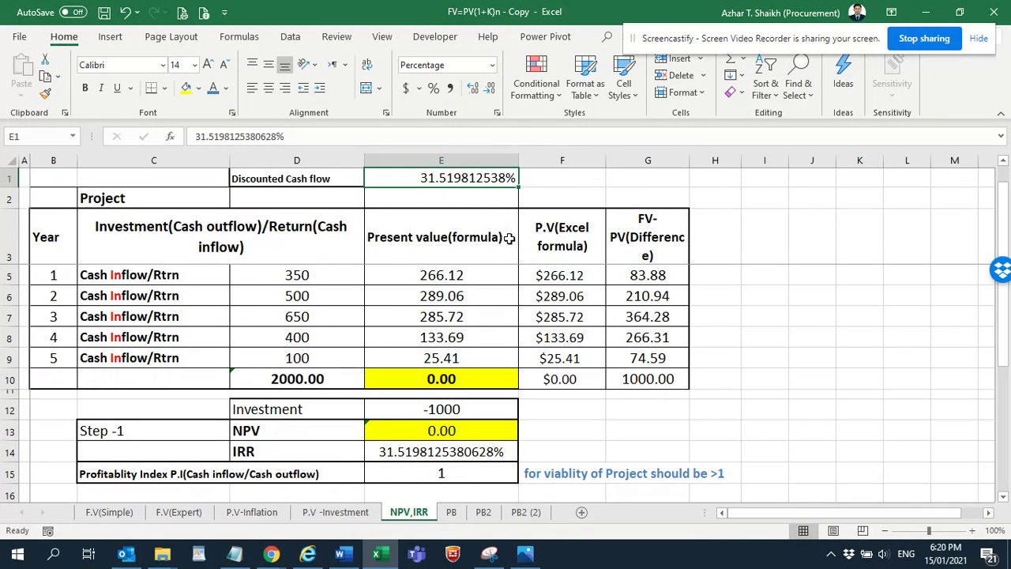
Reduce the displayed decimal places of the discount rate in E1 to three
{"action": "key", "text": "alt+h"}
{"action": "key", "text": "9"}
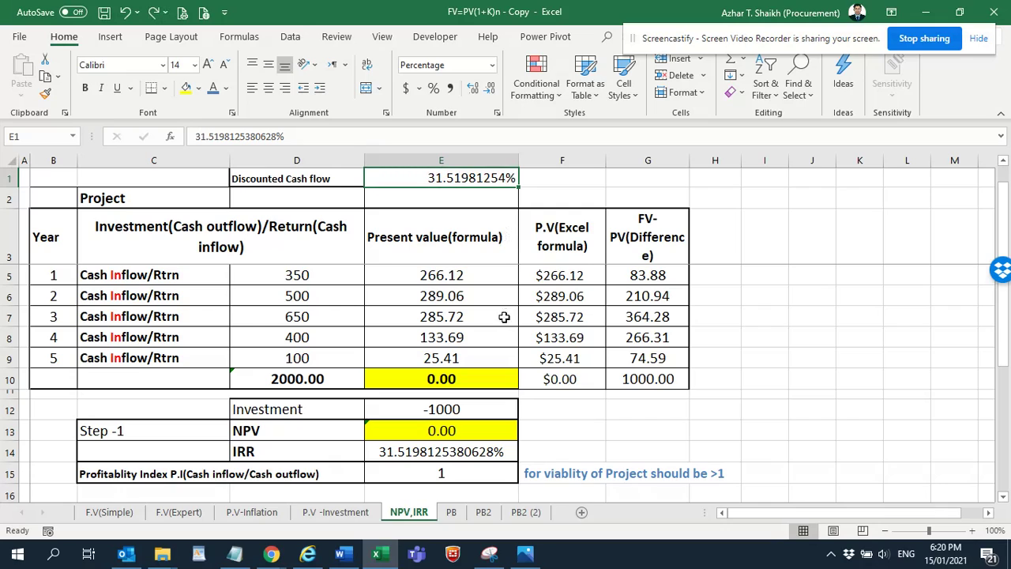
{"action": "key", "text": "alt+h"}
{"action": "key", "text": "9"}
{"action": "key", "text": "alt+h"}
{"action": "key", "text": "9"}
{"action": "key", "text": "alt+h"}
{"action": "key", "text": "9"}
{"action": "key", "text": "alt+h"}
{"action": "key", "text": "9"}
{"action": "key", "text": "alt+h"}
{"action": "key", "text": "9"}
{"action": "key", "text": "alt+h"}
{"action": "key", "text": "9"}
{"action": "key", "text": "alt+h"}
{"action": "key", "text": "0"}
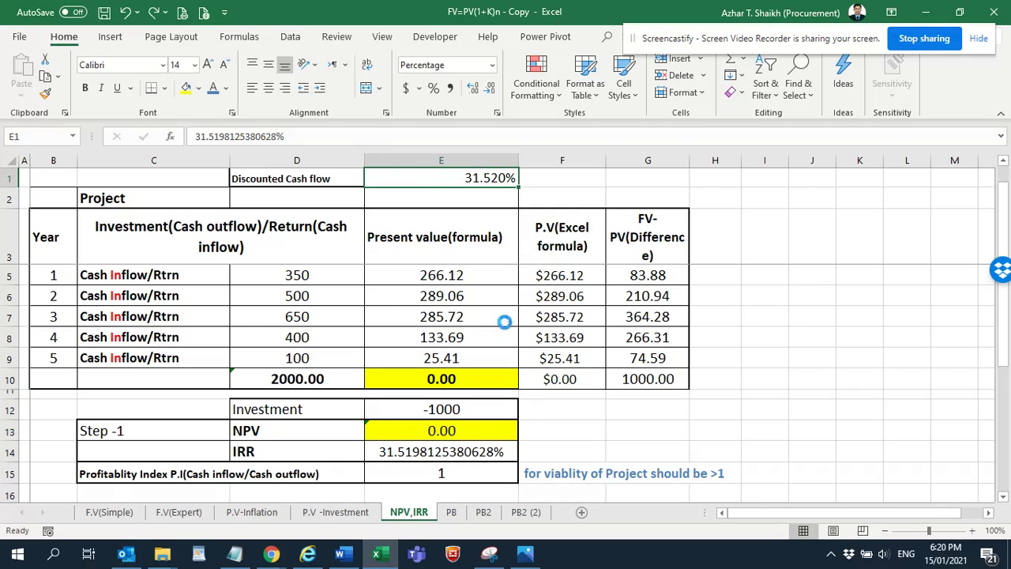
Undo the decimal formatting and the pasted IRR in E1, and clear the copy selection
{"action": "key", "text": "ctrl+z"}
{"action": "key", "text": "ctrl+z"}
{"action": "key", "text": "ctrl+z"}
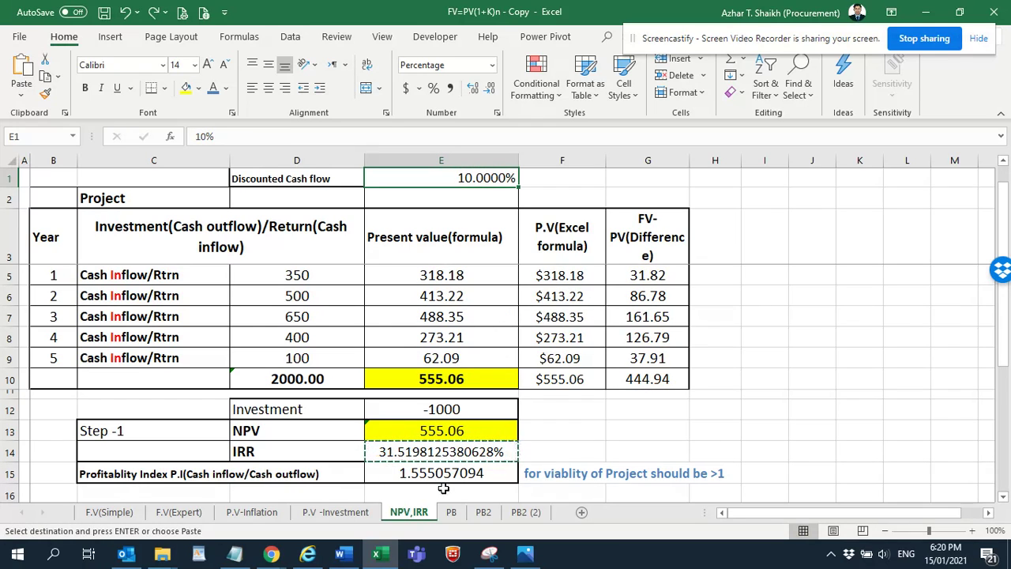
{"action": "key", "text": "Escape"}
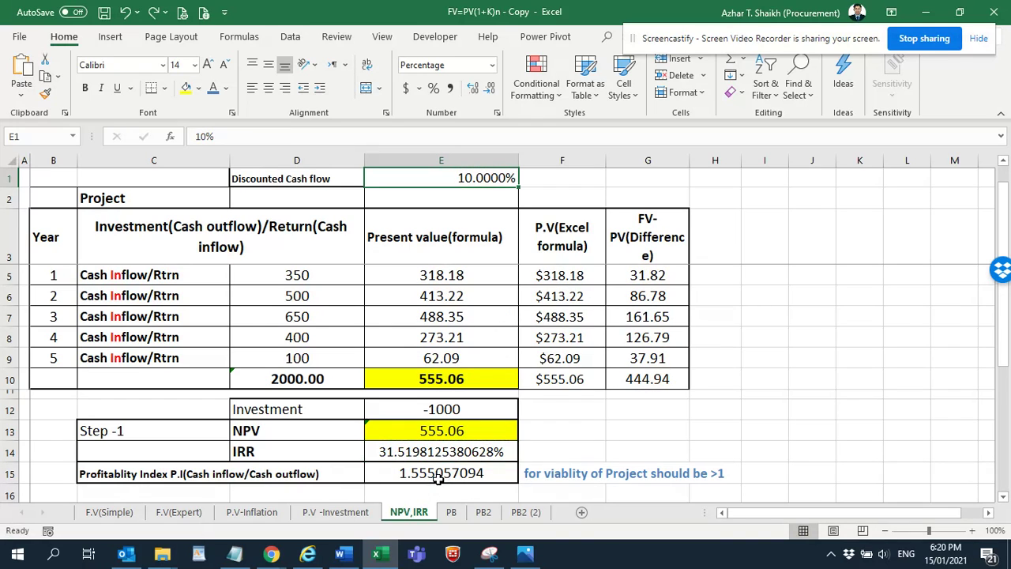
Clear the Profitability Index formula from E15 and check its label in C15 and the viability note in F15
{"action": "left_click", "coordinate": [438, 479]}
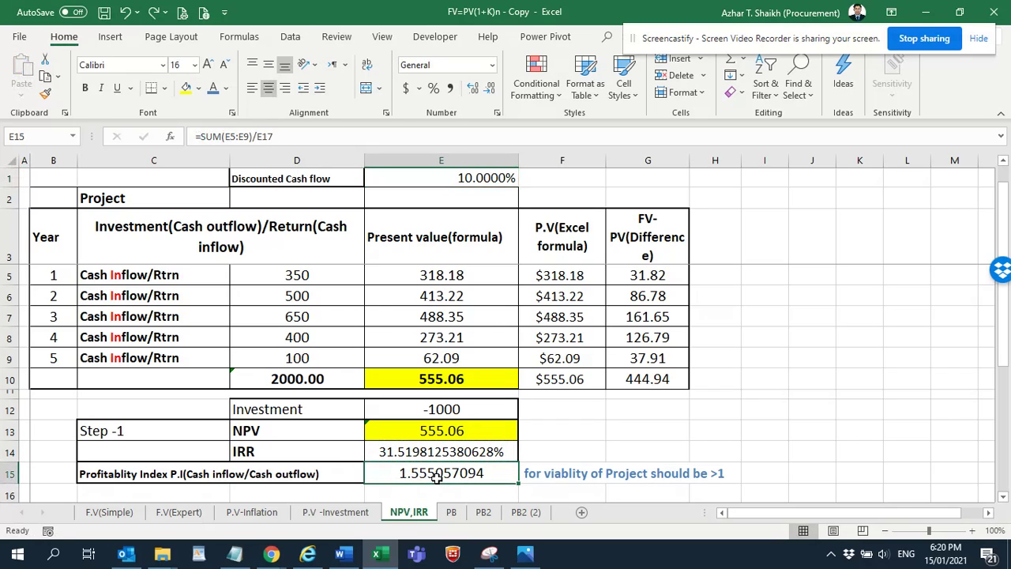
{"action": "key", "text": "Delete"}
{"action": "left_click", "coordinate": [545, 476]}
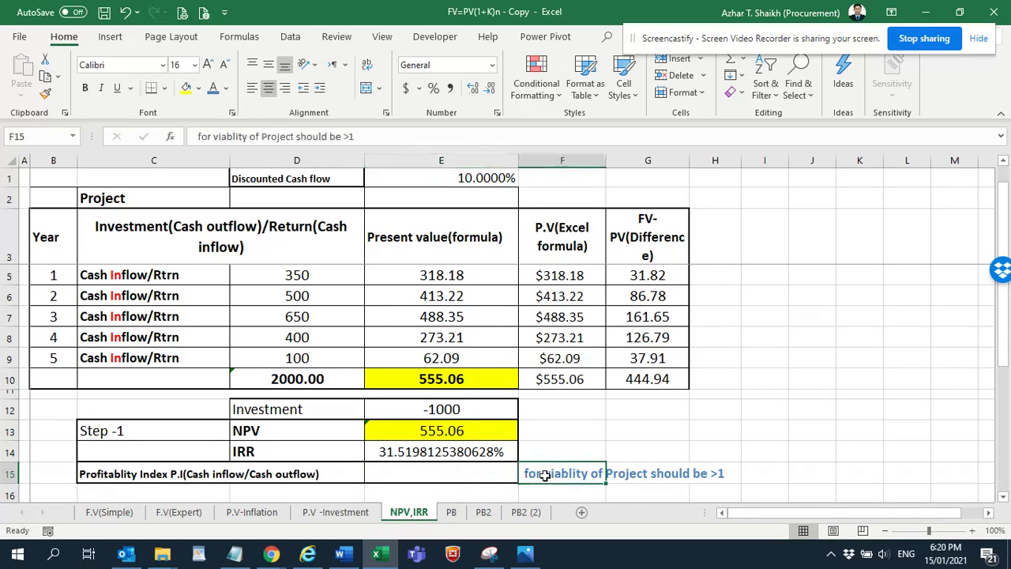
{"action": "left_click", "coordinate": [461, 476]}
{"action": "left_click", "coordinate": [222, 478]}
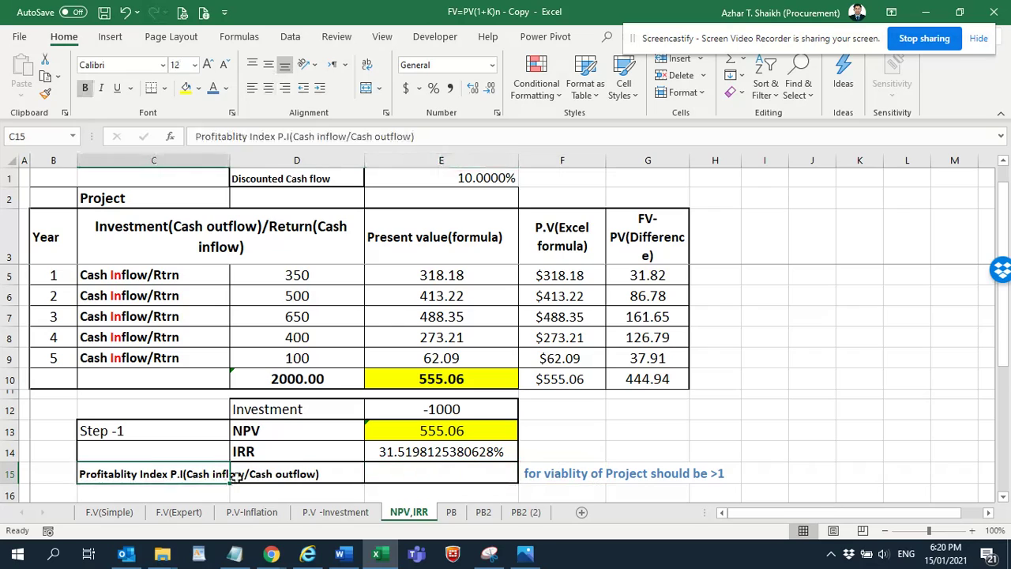
{"action": "left_click", "coordinate": [404, 471]}
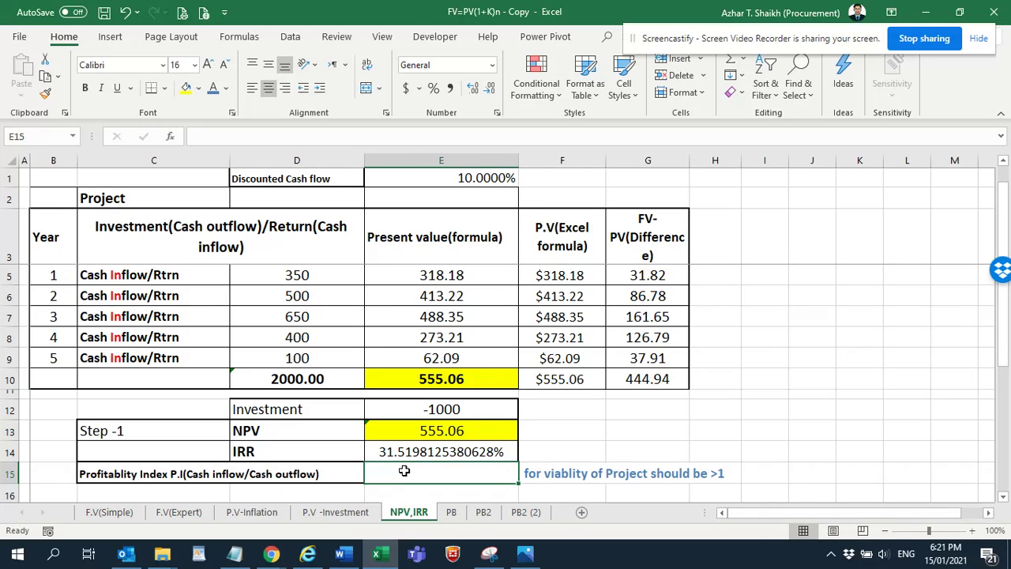
Enter =SUM(E5:E9)/D4 in E15 to calculate the Profitability Index
{"action": "type", "text": "=SUM"}
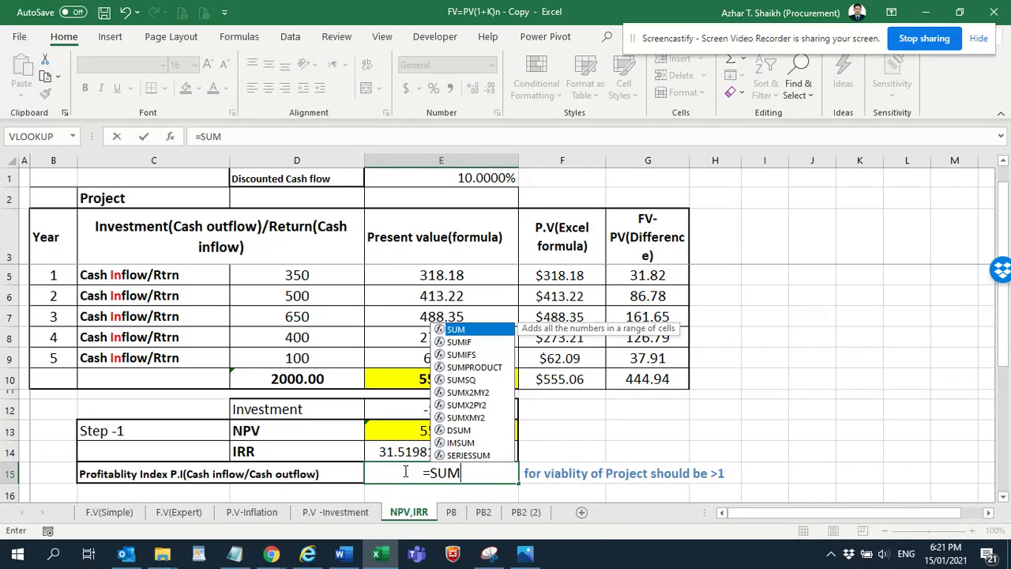
{"action": "type", "text": "("}
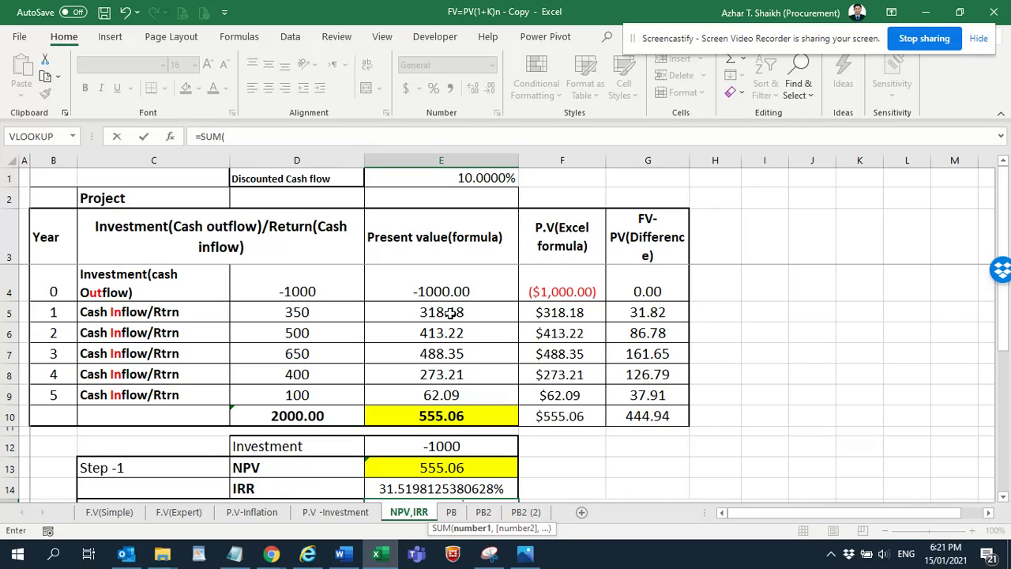
{"action": "left_click_drag", "start_coordinate": [450, 313], "coordinate": [450, 395]}
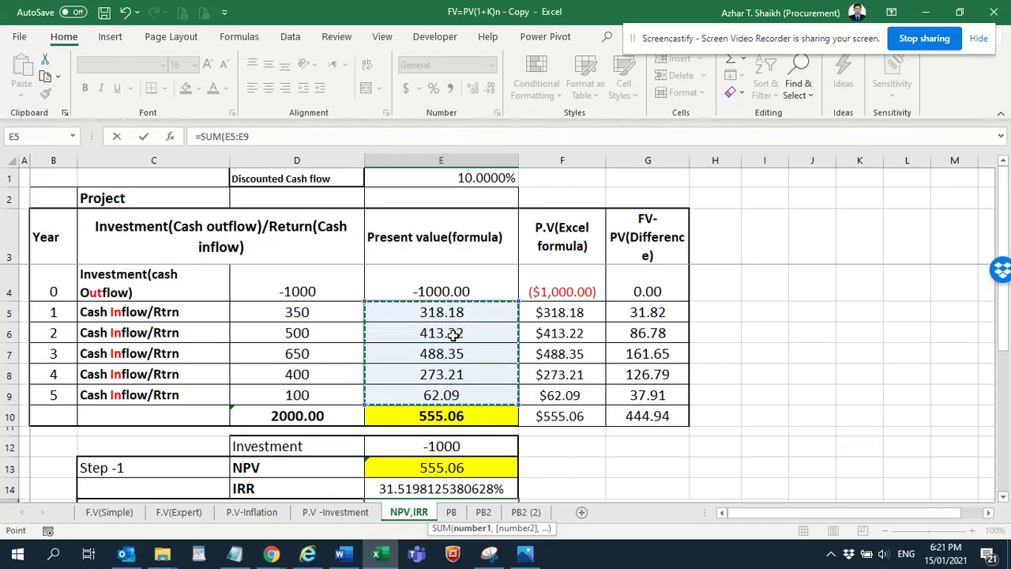
{"action": "scroll", "coordinate": [452, 336], "scroll_direction": "down", "scroll_amount": 1}
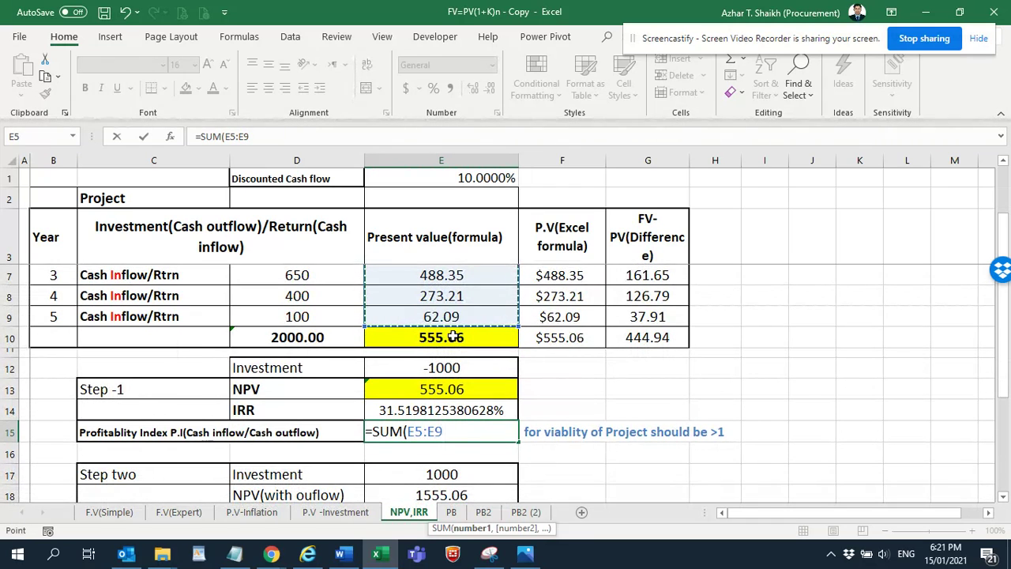
{"action": "type", "text": ")/"}
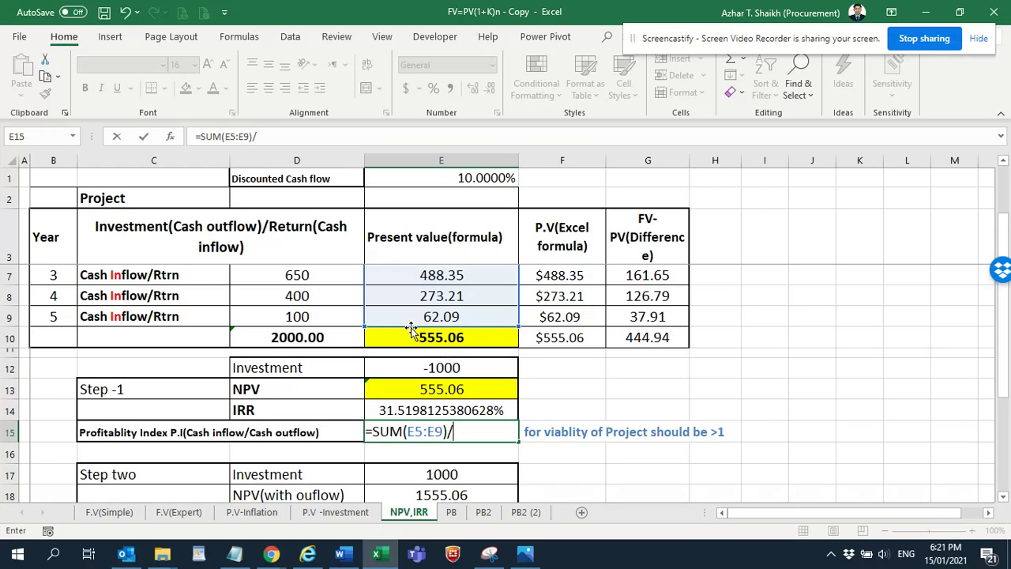
{"action": "scroll", "coordinate": [447, 367], "scroll_direction": "up", "scroll_amount": 1}
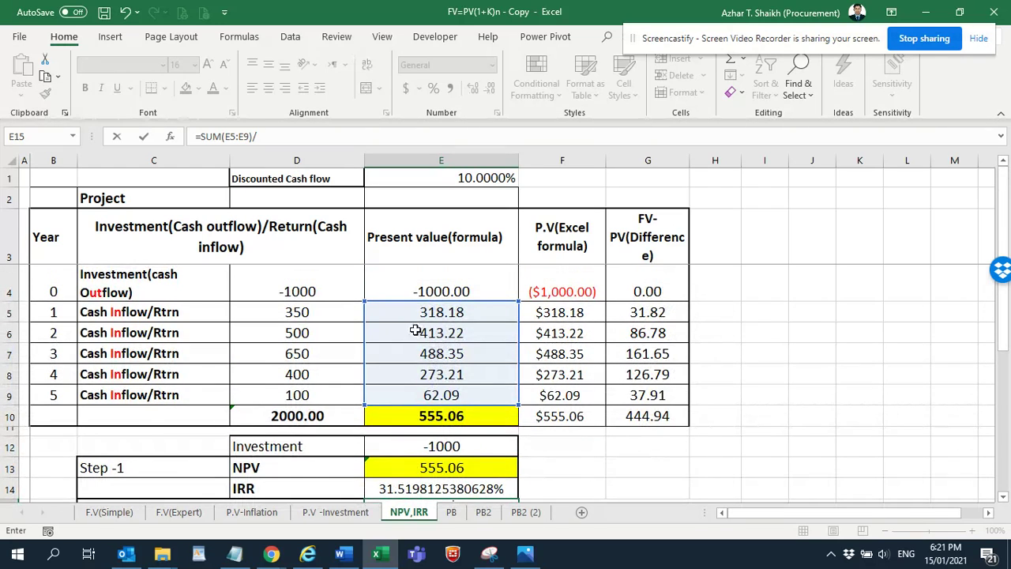
{"action": "left_click", "coordinate": [318, 281]}
{"action": "scroll", "coordinate": [371, 296], "scroll_direction": "down", "scroll_amount": 2}
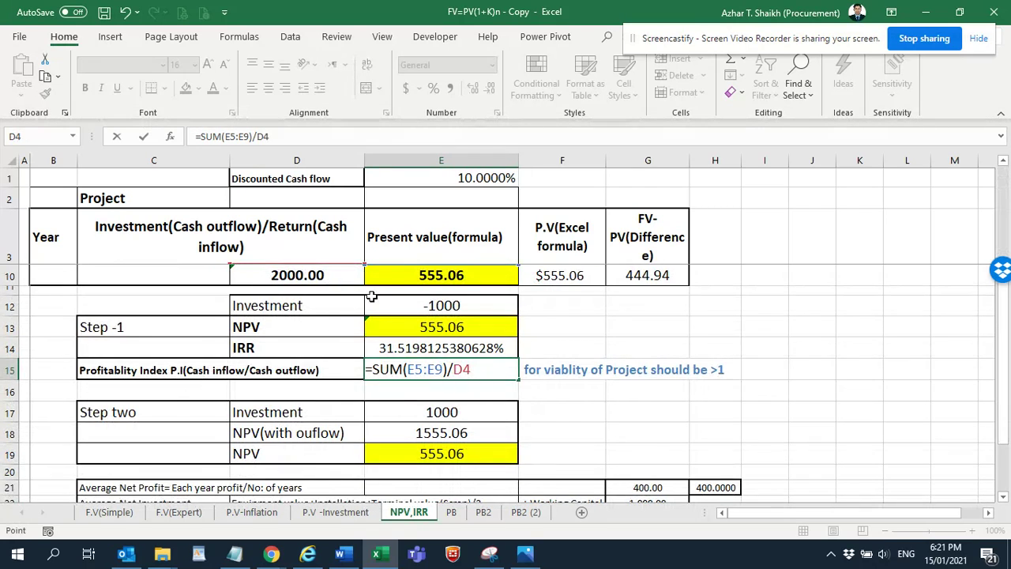
{"action": "key", "text": "Return"}
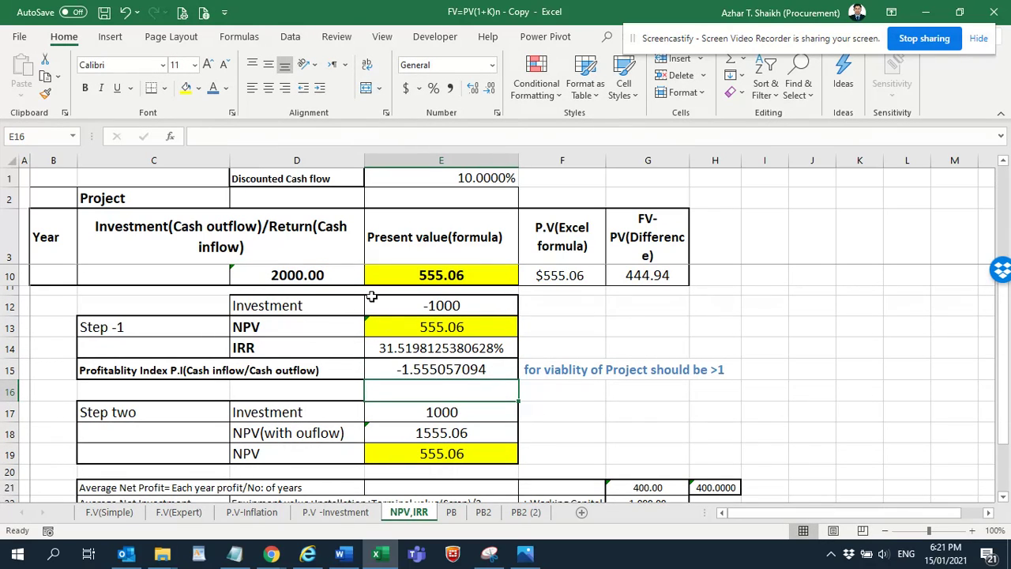
Replace the divisor in the E15 formula so it reads =SUM(E5:E9)/E17, and reselect the cell to review it
{"action": "left_click", "coordinate": [438, 369]}
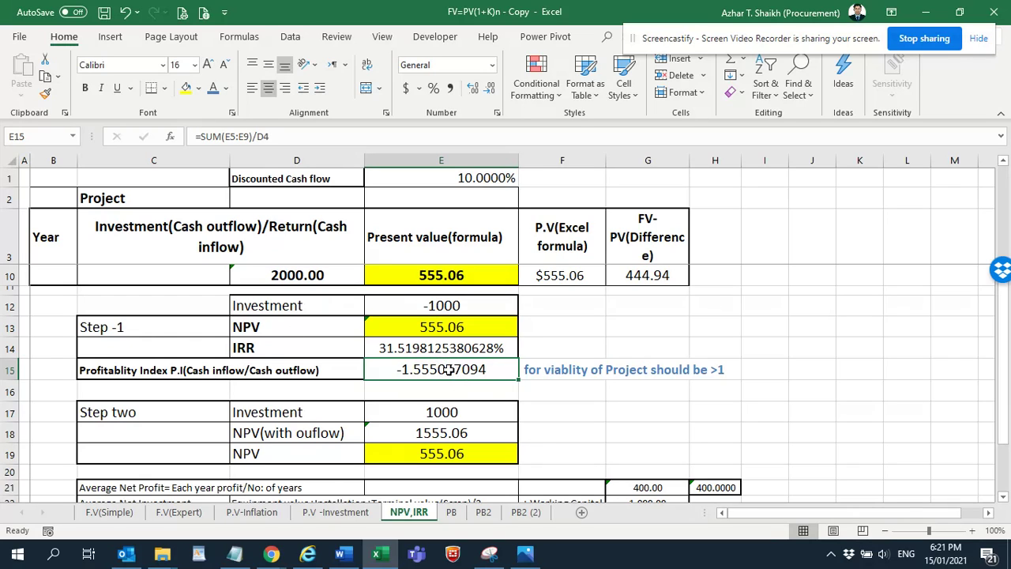
{"action": "double_click", "coordinate": [448, 369]}
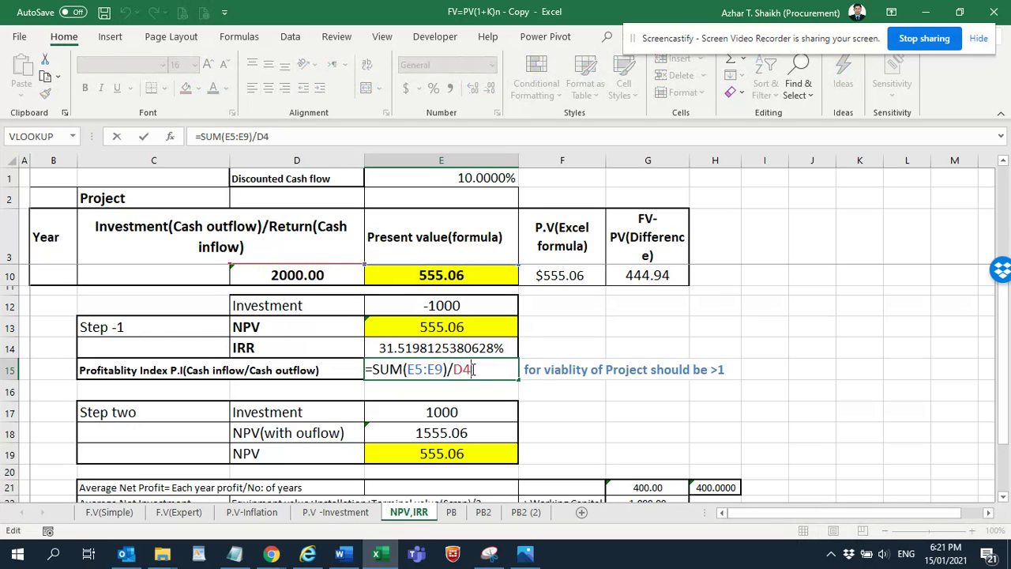
{"action": "key", "text": "BackSpace"}
{"action": "key", "text": "BackSpace"}
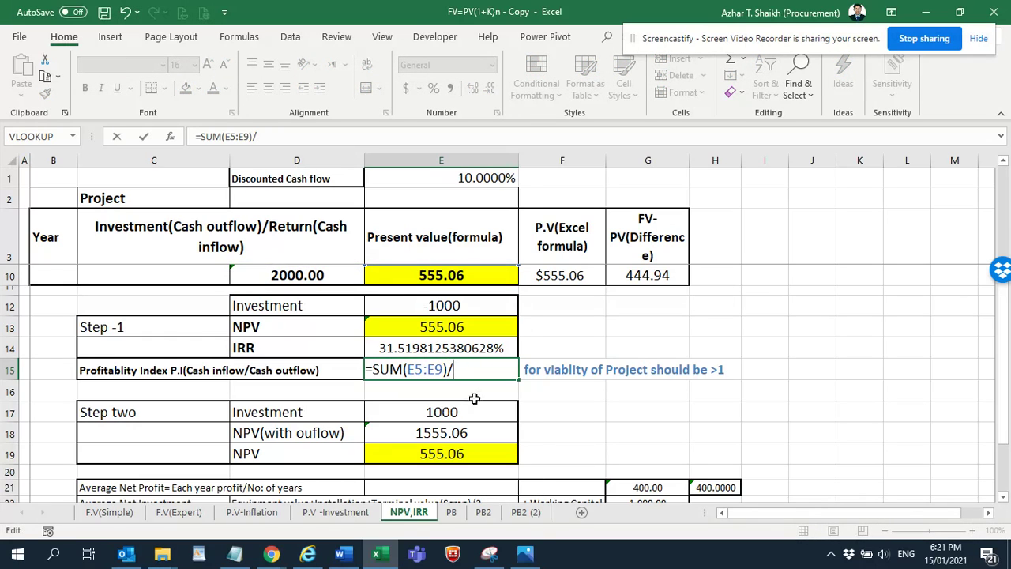
{"action": "left_click", "coordinate": [453, 414]}
{"action": "key", "text": "Return"}
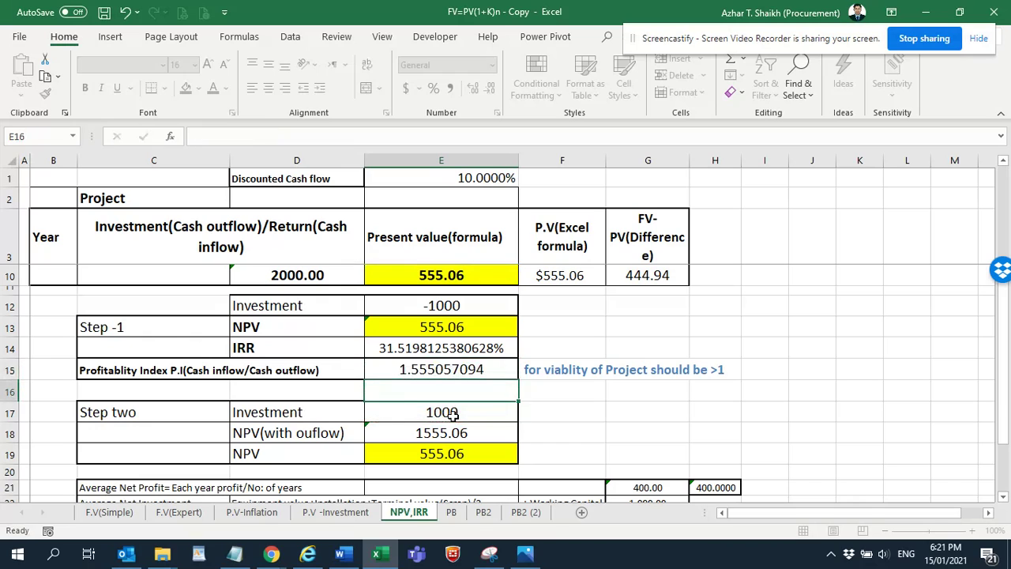
{"action": "left_click", "coordinate": [478, 369]}
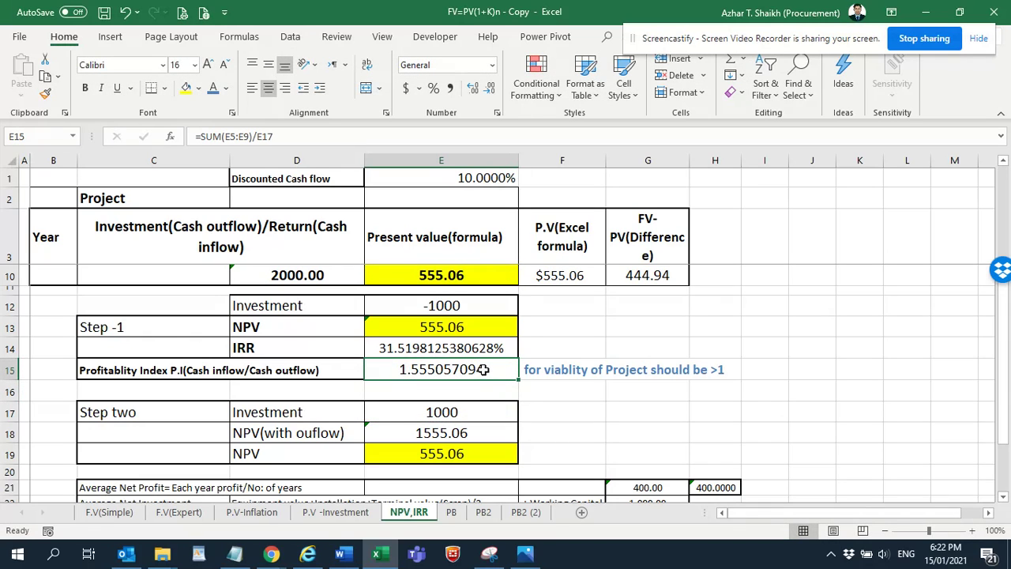
Switch to Photos to read the NPV example's investment, yearly inflows and cost of capital, and return to Excel
{"action": "scroll", "coordinate": [483, 369], "scroll_direction": "up", "scroll_amount": 2}
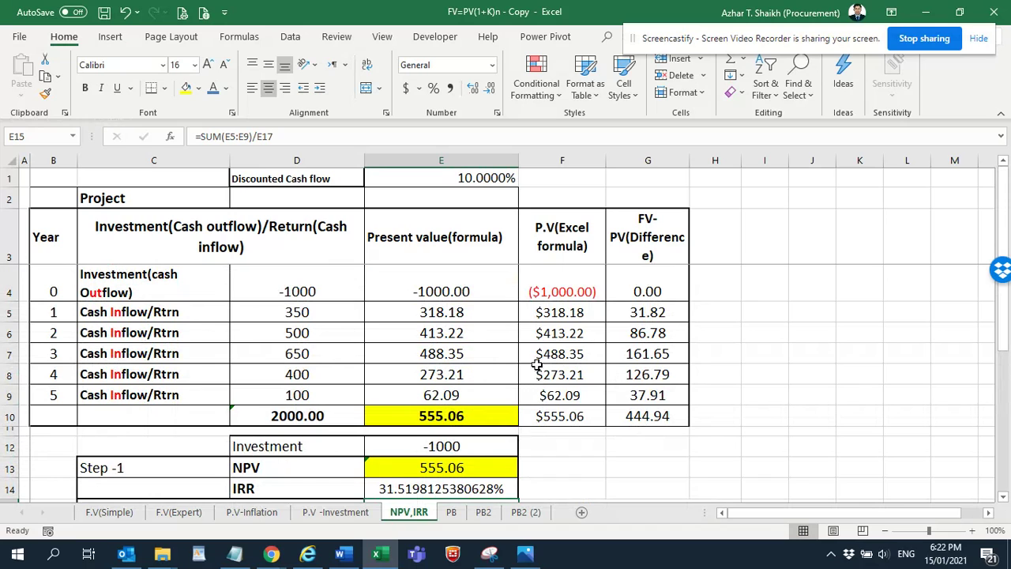
{"action": "left_click", "coordinate": [526, 554]}
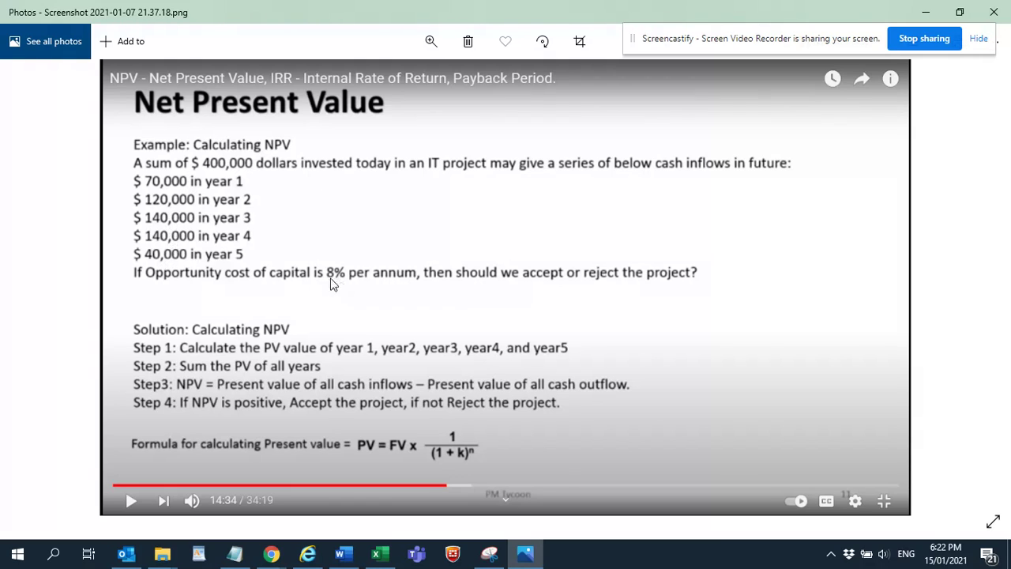
{"action": "key", "text": "alt+Tab"}
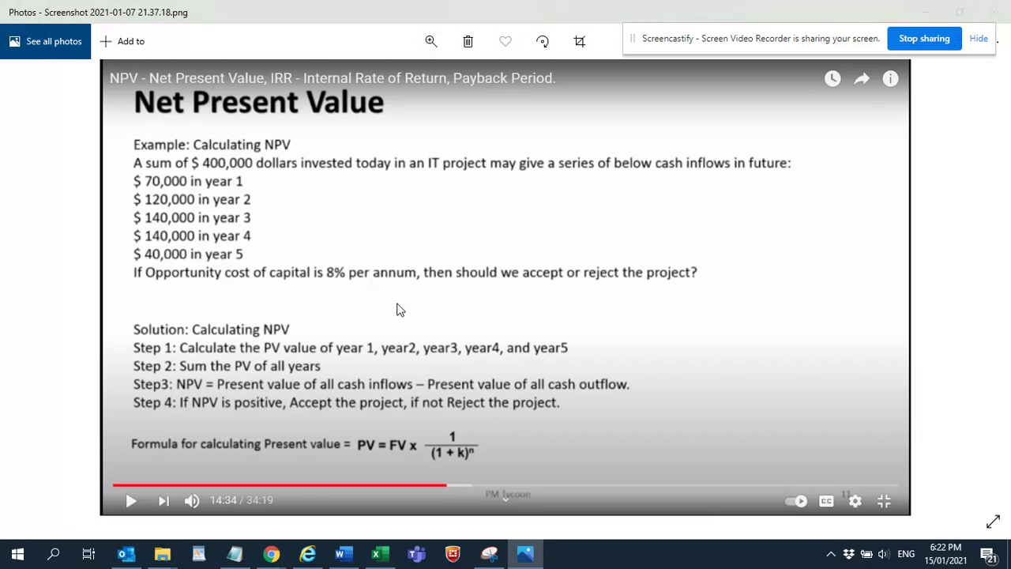
Set the discount rate in E1 to 8% and the year 0 investment in D4 to -400000
{"action": "left_click", "coordinate": [481, 179]}
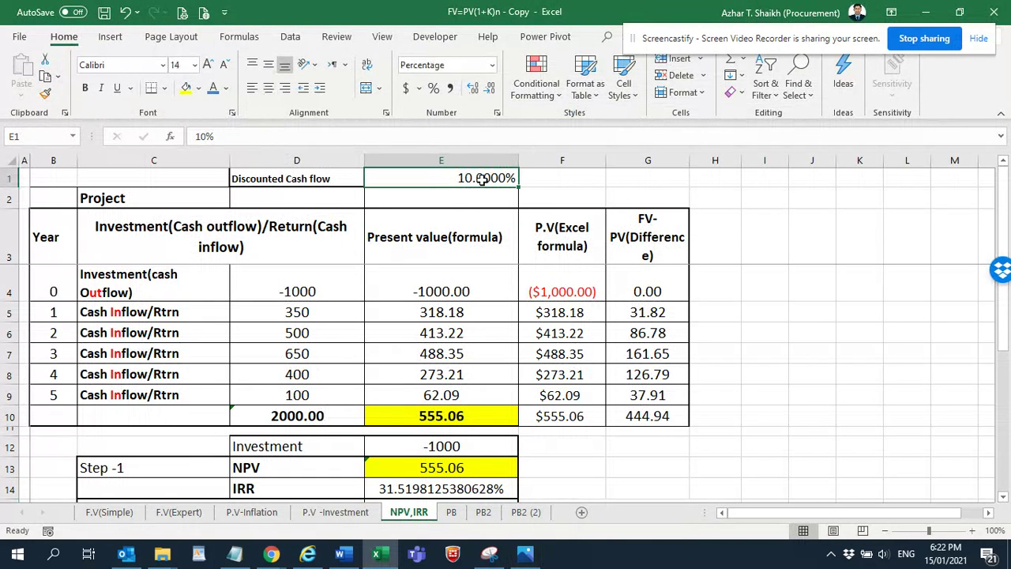
{"action": "type", "text": "8%"}
{"action": "key", "text": "Return"}
{"action": "left_click", "coordinate": [327, 287]}
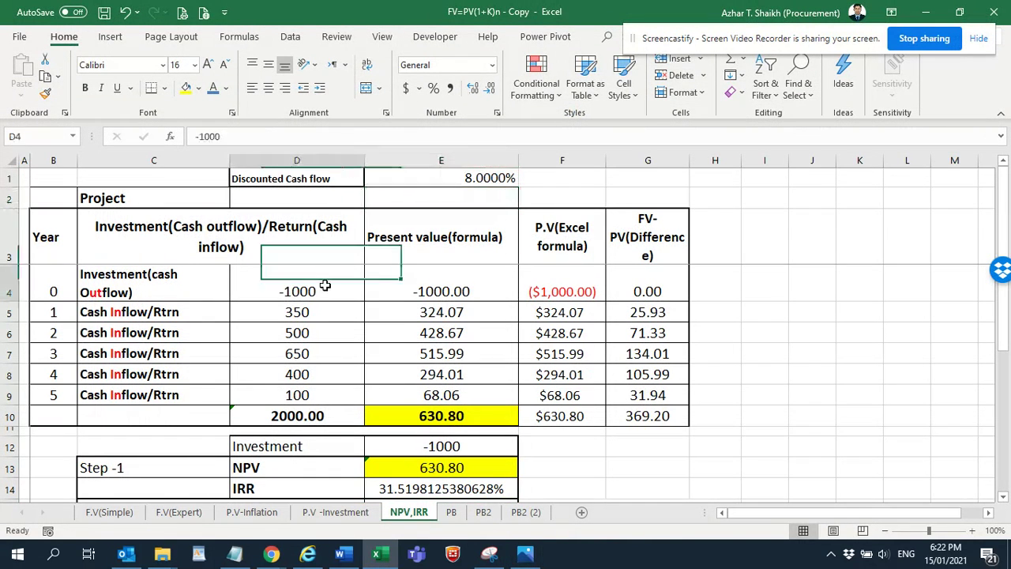
{"action": "type", "text": "4"}
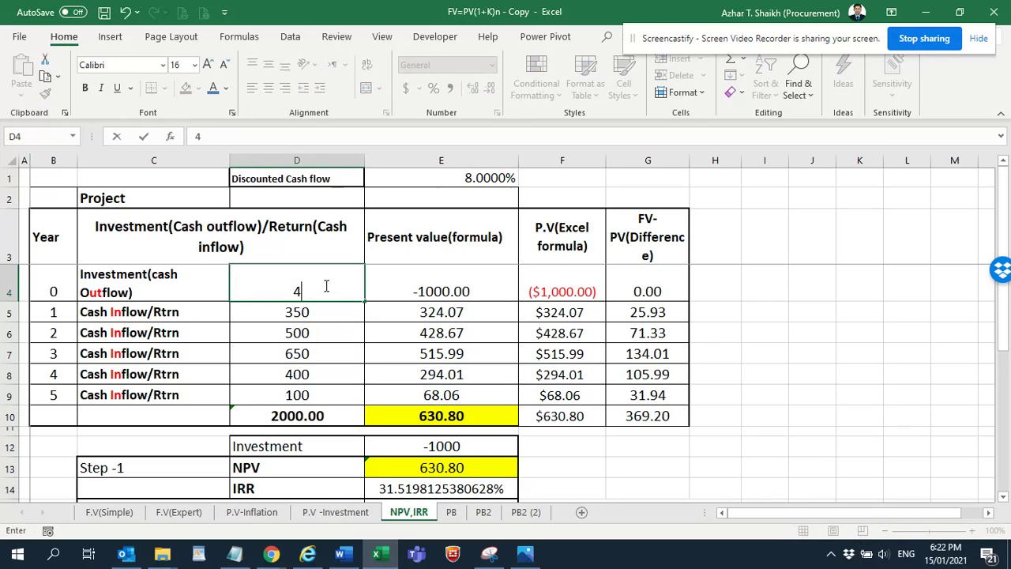
{"action": "type", "text": "-400000"}
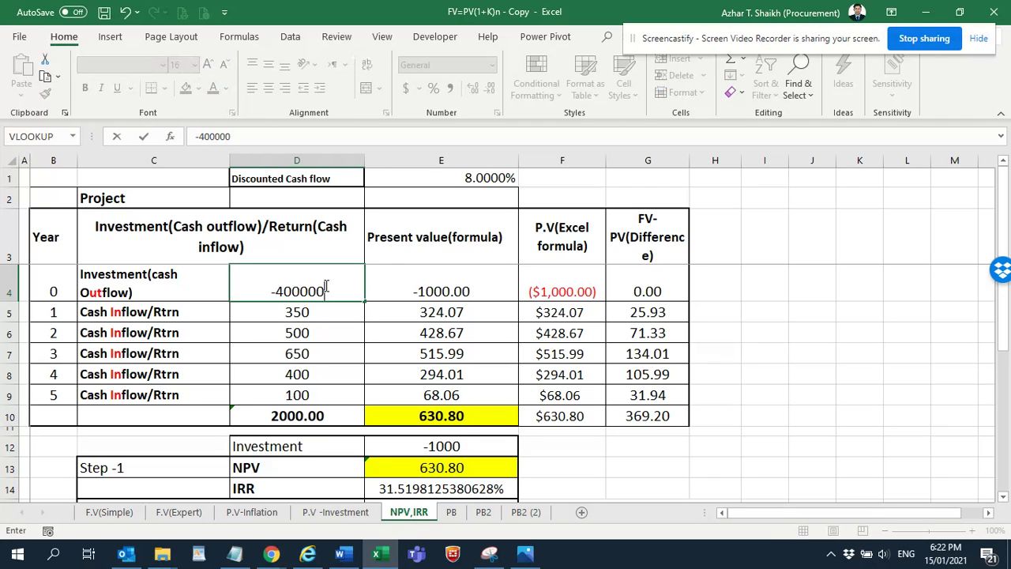
{"action": "key", "text": "Return"}
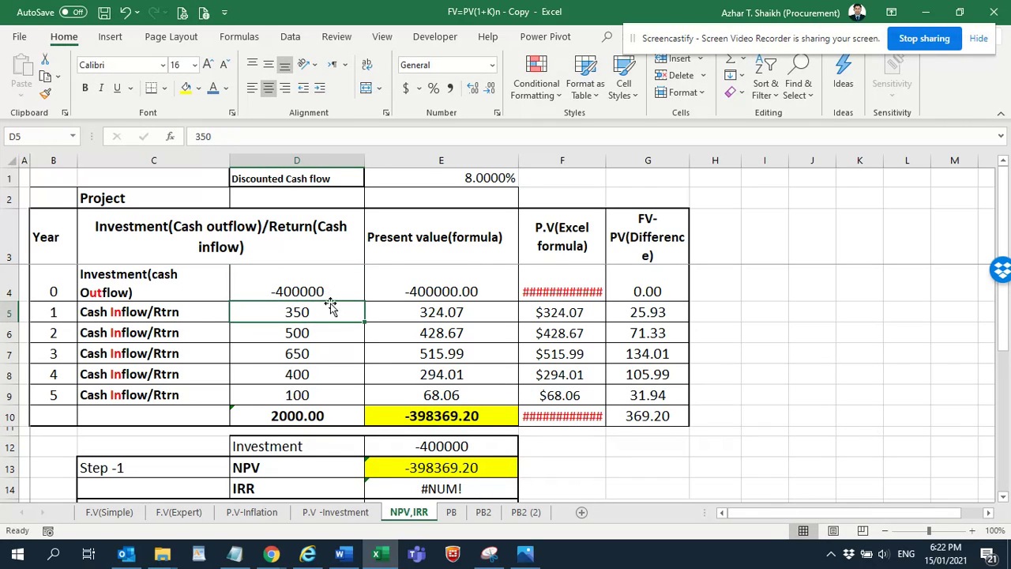
Enter the cash inflows for years 1 to 3 in D5:D7 as 70000, 120000 and 140000
{"action": "type", "text": "70000"}
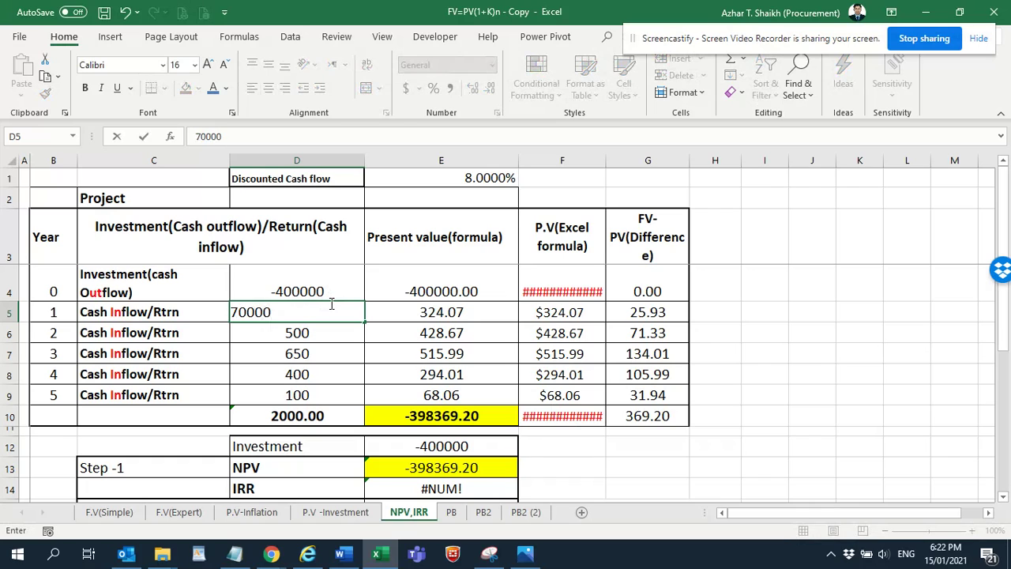
{"action": "key", "text": "Return"}
{"action": "type", "text": "120000"}
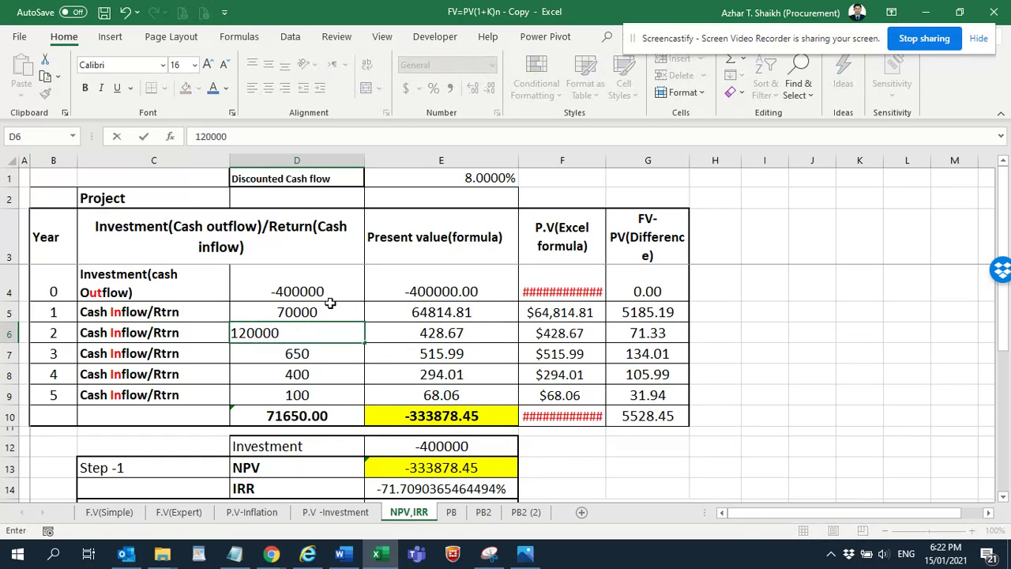
{"action": "key", "text": "Return"}
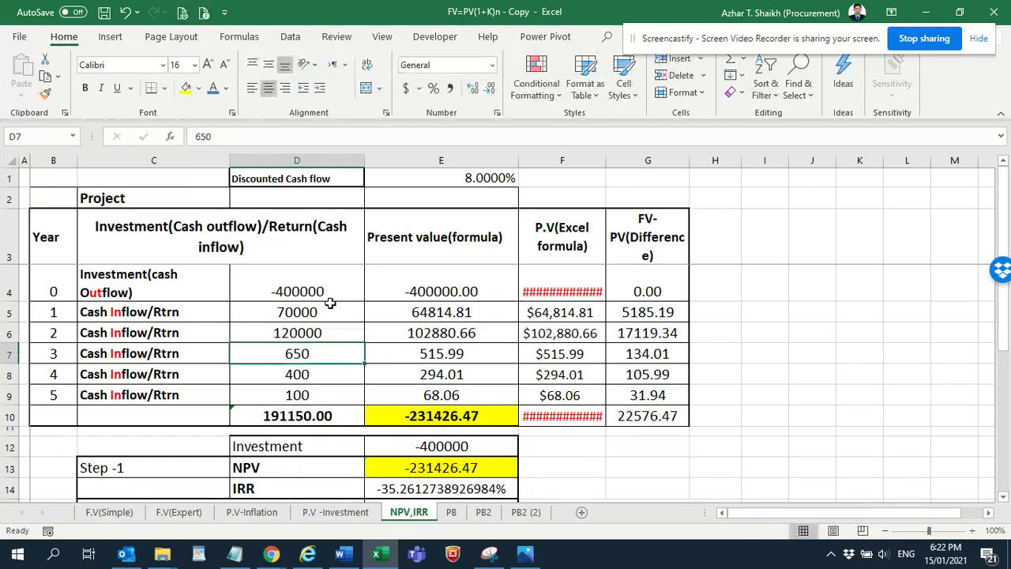
{"action": "type", "text": "400"}
{"action": "key", "text": "BackSpace"}
{"action": "key", "text": "BackSpace"}
{"action": "type", "text": "140000"}
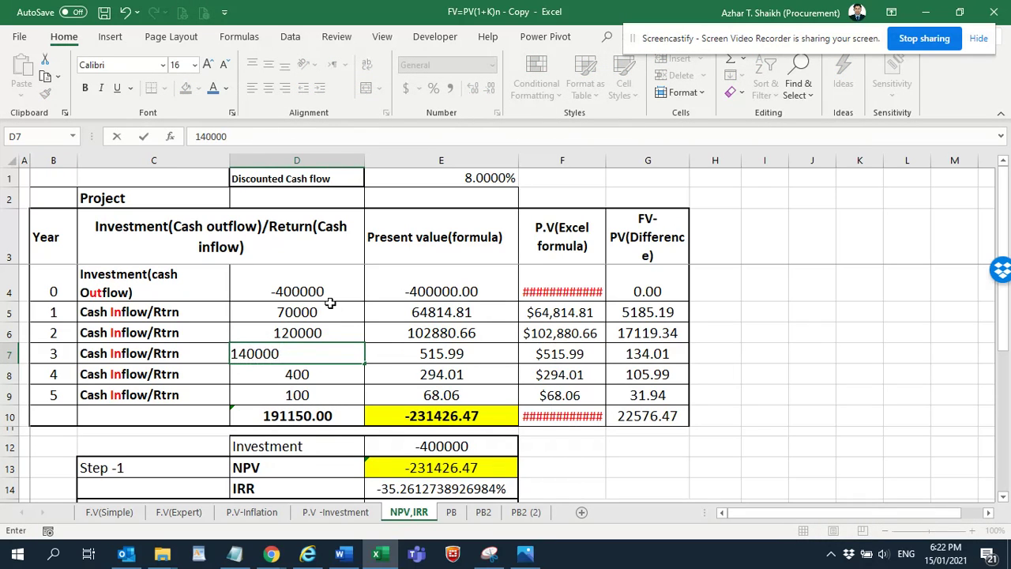
{"action": "key", "text": "Return"}
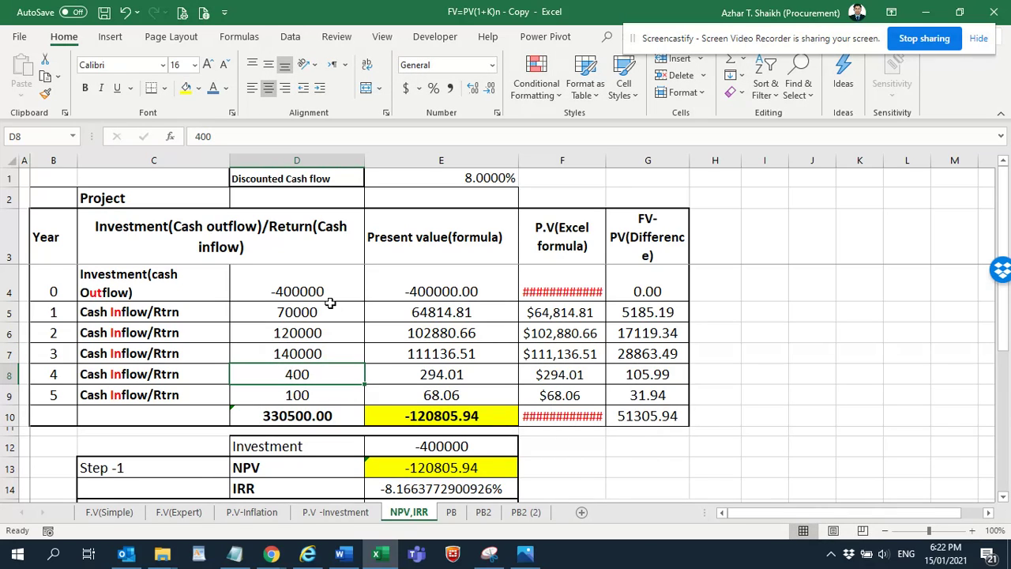
Enter the year 4 and 5 cash inflows in D8:D9 as 140000 and 40000, and widen columns F and G to fit their contents
{"action": "key", "text": "ctrl+d"}
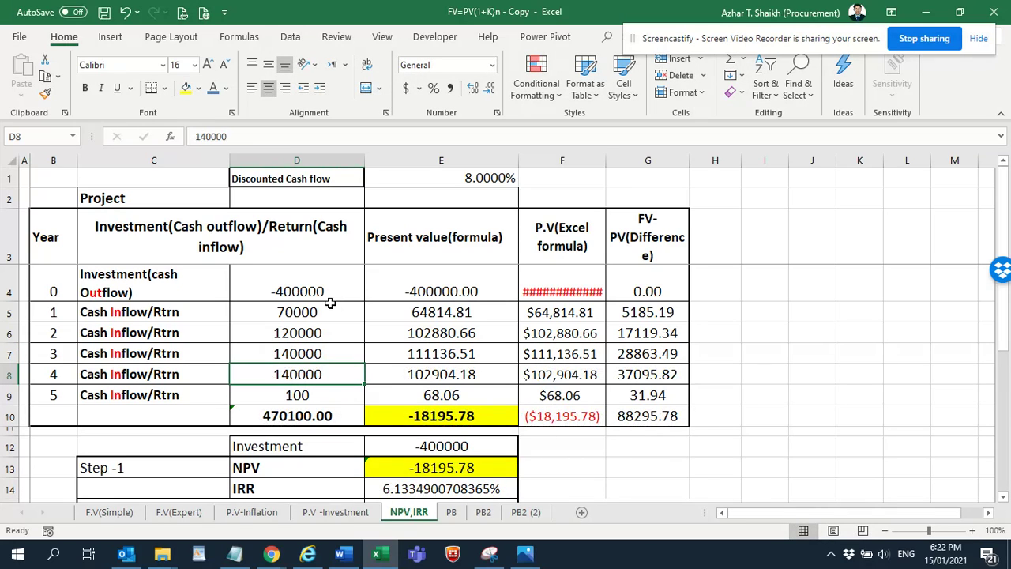
{"action": "key", "text": "Return"}
{"action": "type", "text": "40000"}
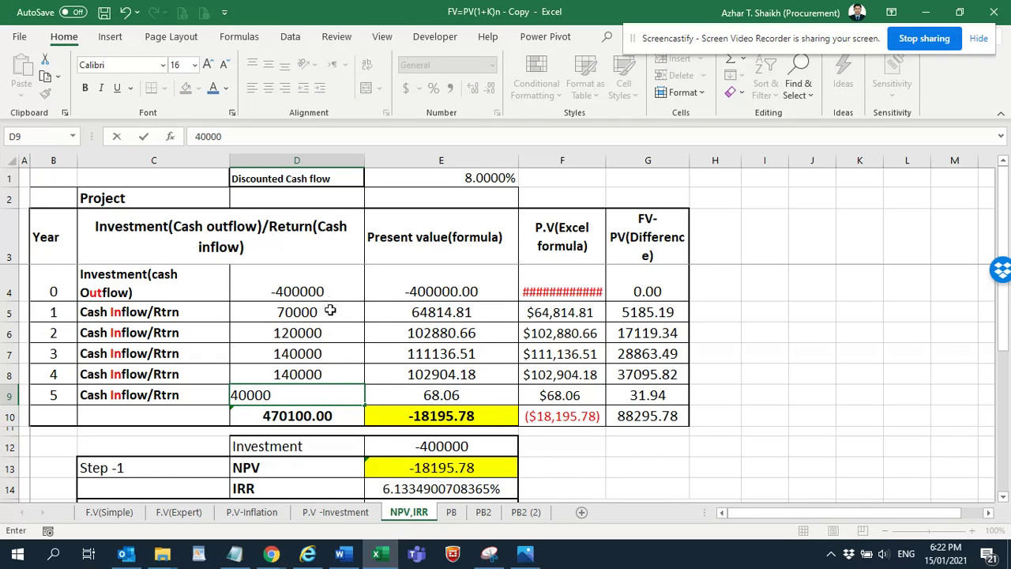
{"action": "left_click", "coordinate": [330, 311]}
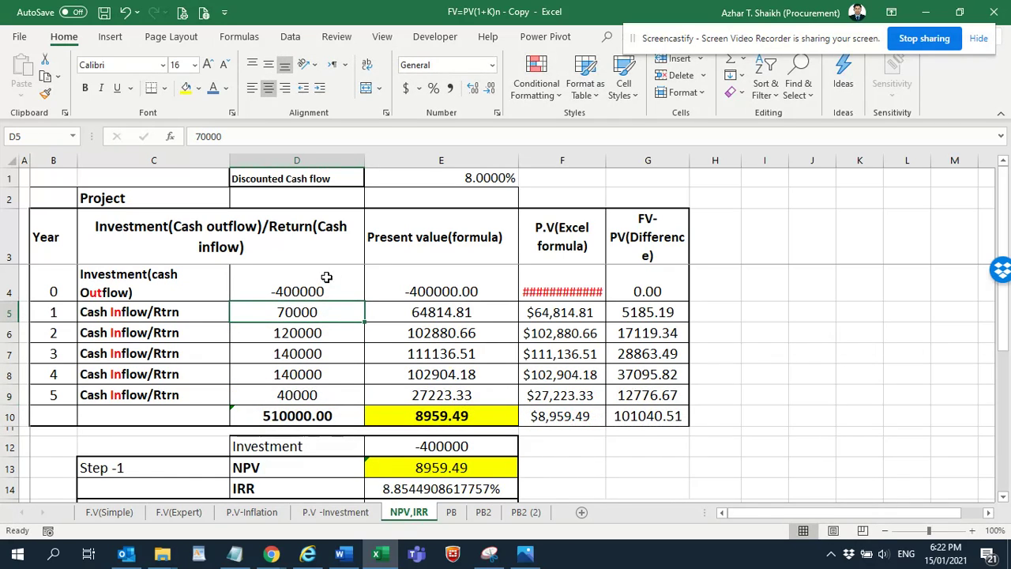
{"action": "left_click_drag", "start_coordinate": [610, 160], "coordinate": [615, 160]}
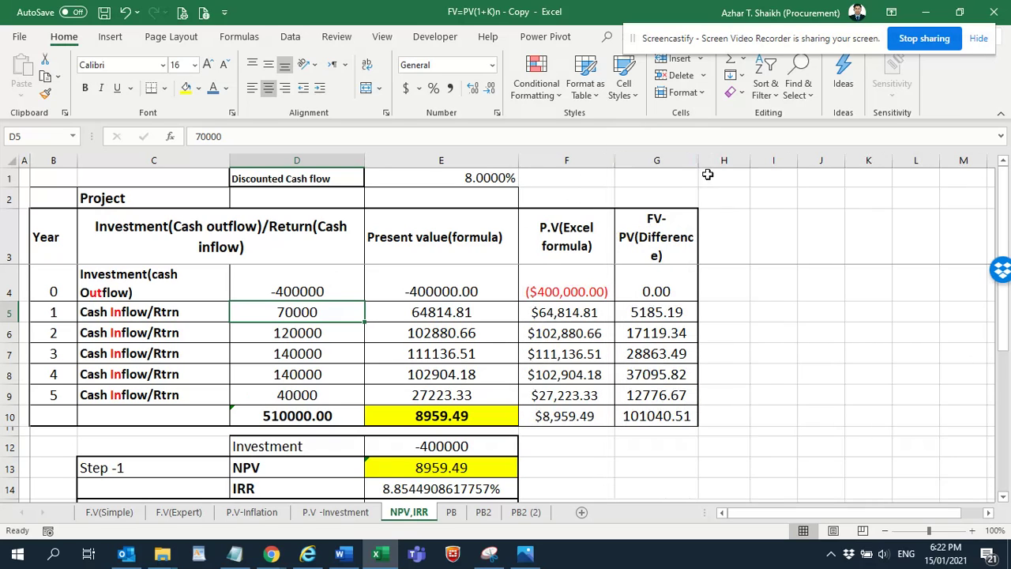
{"action": "left_click_drag", "start_coordinate": [703, 161], "coordinate": [713, 161]}
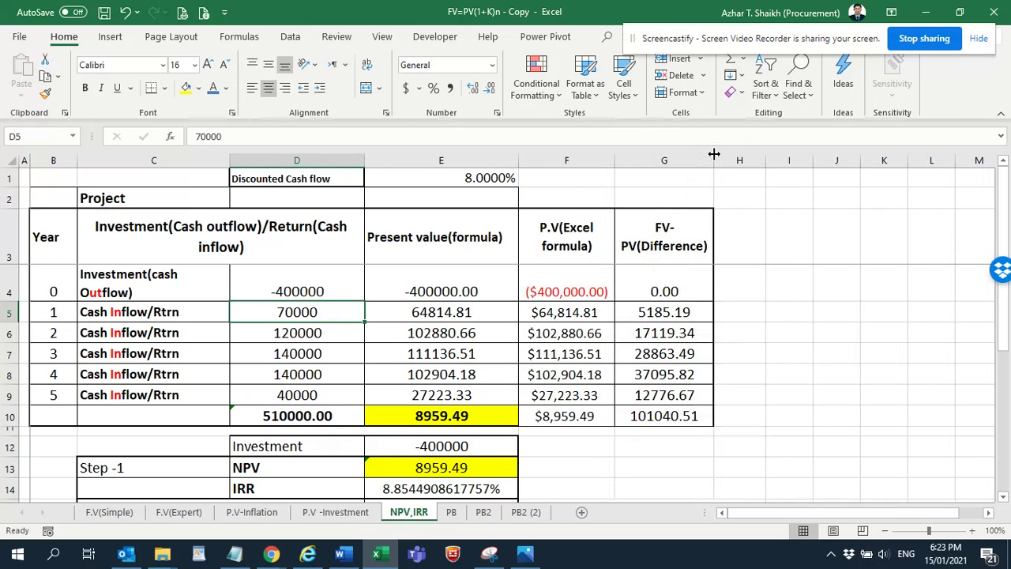
Review the present value total in E10, the Profitability Index in E15 and the IRR in E14
{"action": "left_click", "coordinate": [477, 423]}
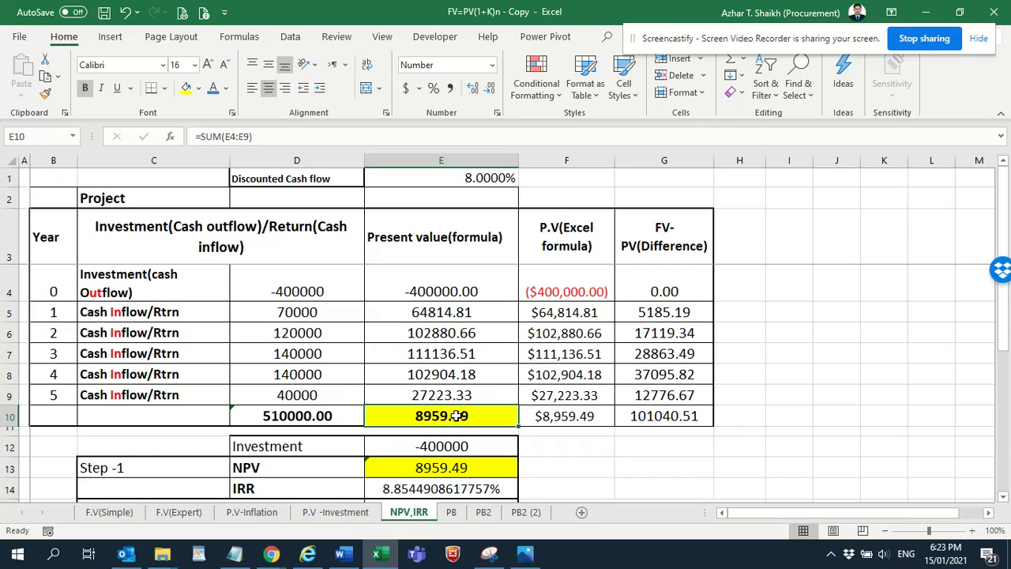
{"action": "scroll", "coordinate": [456, 413], "scroll_direction": "down", "scroll_amount": 1}
{"action": "scroll", "coordinate": [456, 413], "scroll_direction": "down", "scroll_amount": 2}
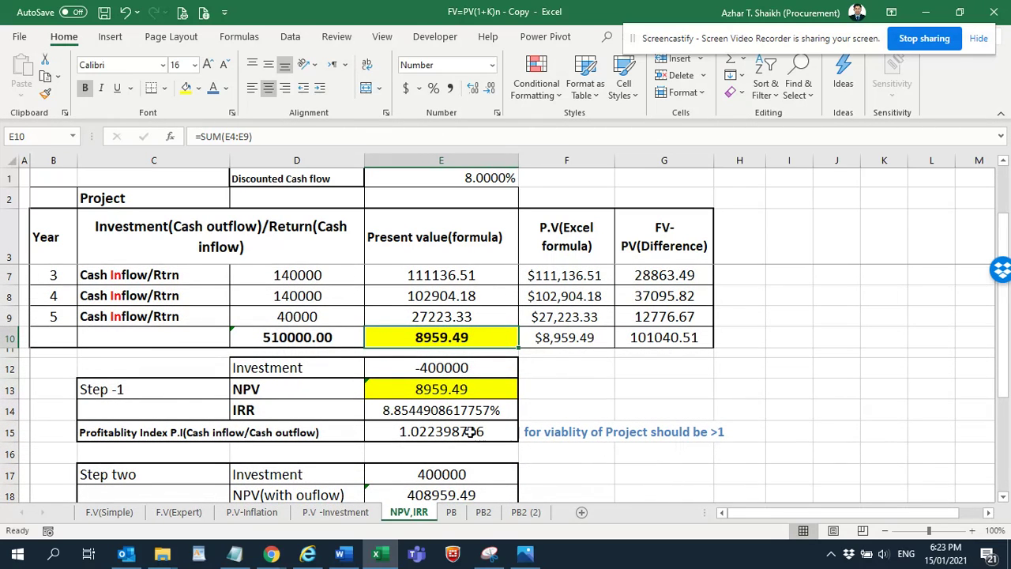
{"action": "left_click", "coordinate": [433, 430]}
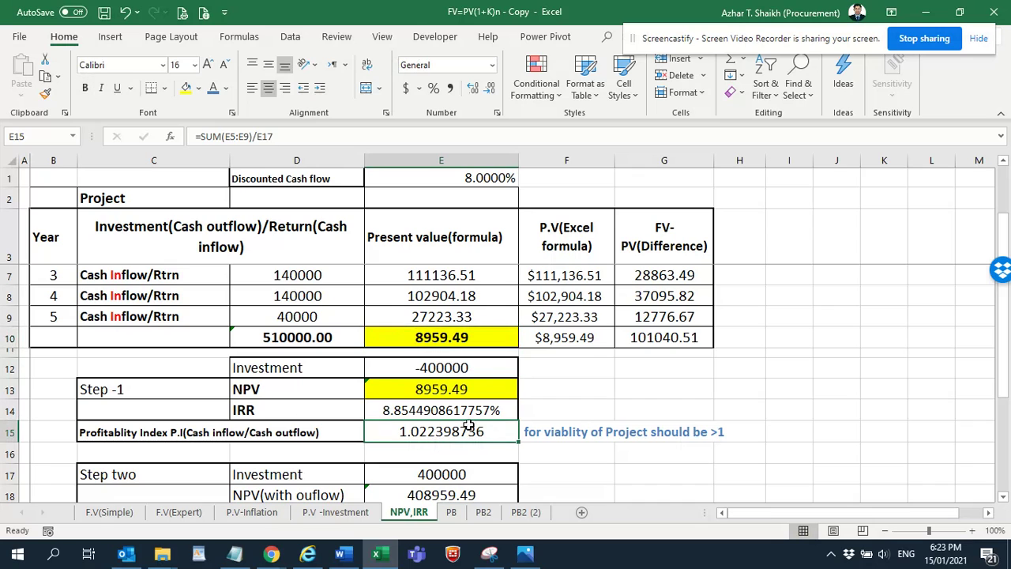
{"action": "left_click", "coordinate": [443, 411]}
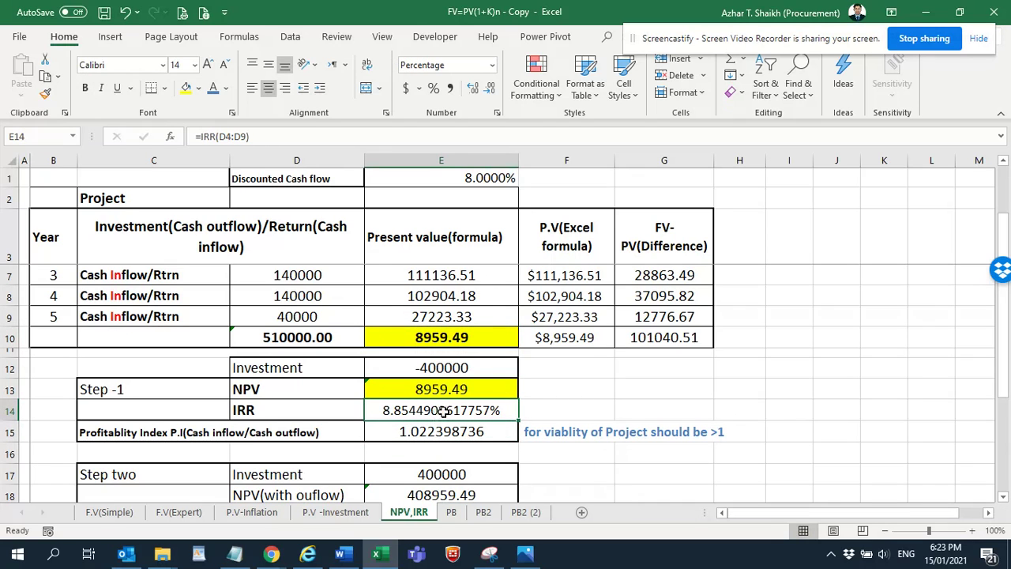
{"action": "scroll", "coordinate": [448, 414], "scroll_direction": "up", "scroll_amount": 1}
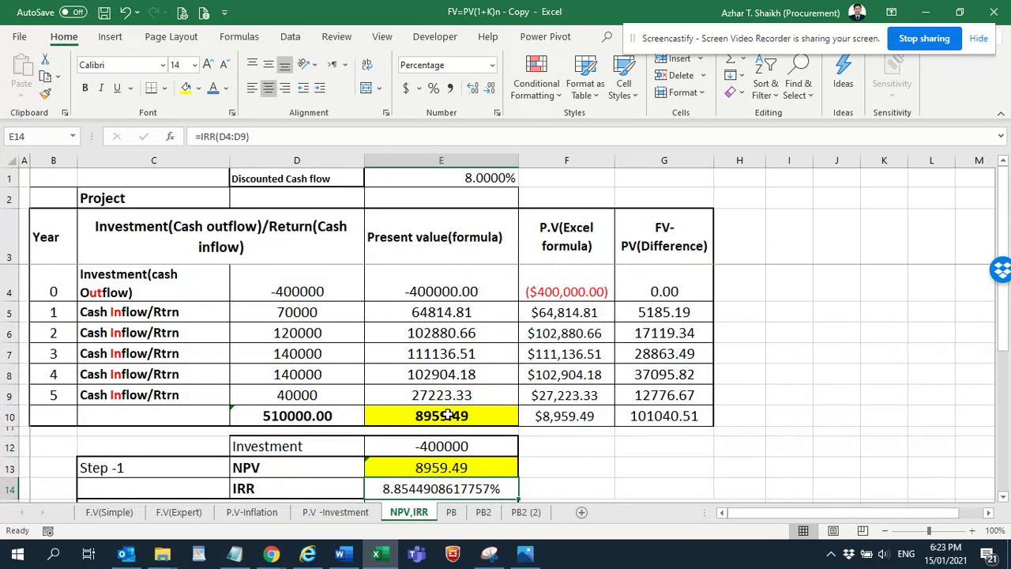
Switch to Photos to read the worked NPV solution at 8%, and return to Excel to compare it with the worksheet
{"action": "key", "text": "alt+Tab"}
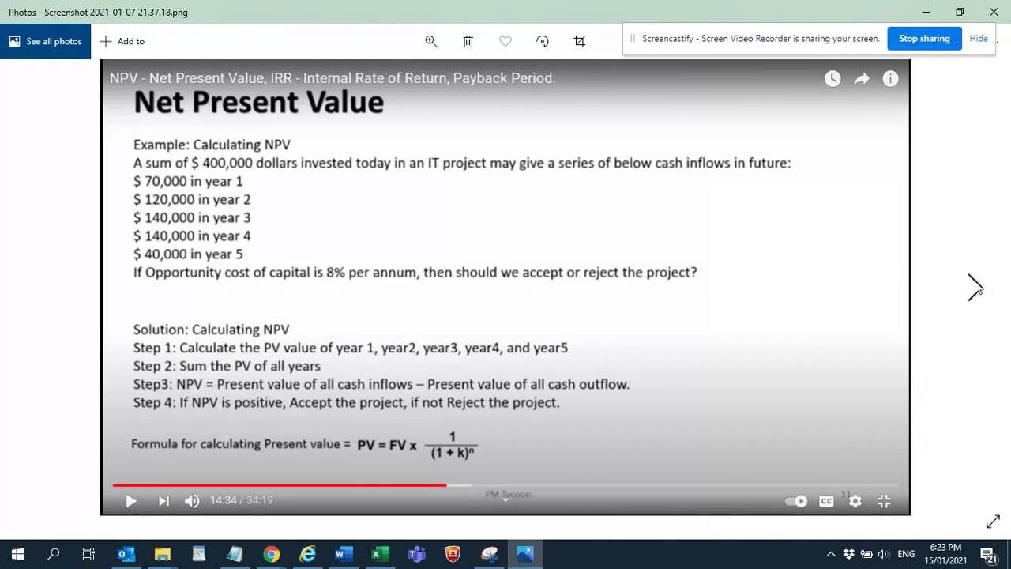
{"action": "left_click", "coordinate": [975, 287]}
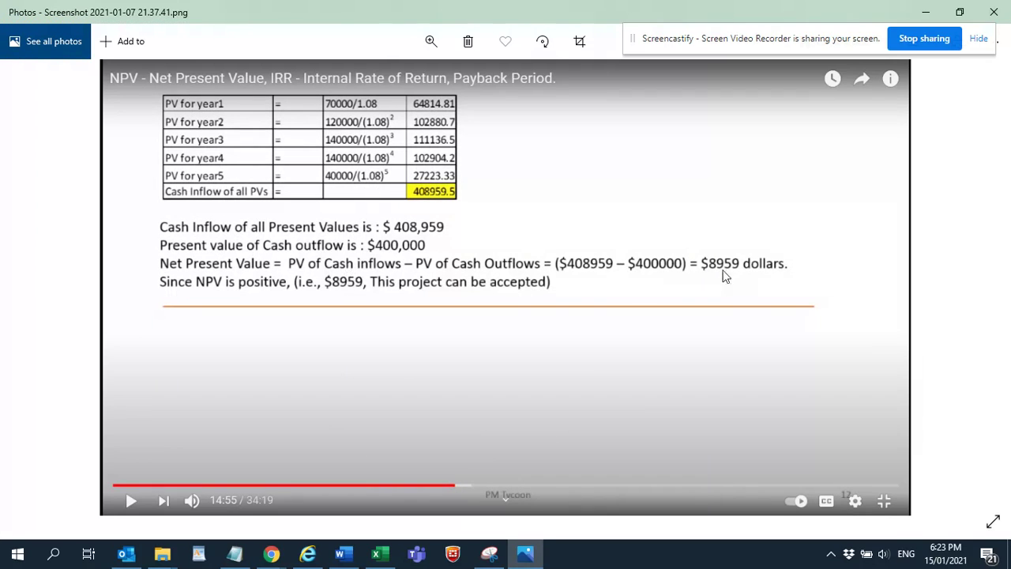
{"action": "key", "text": "alt+Tab"}
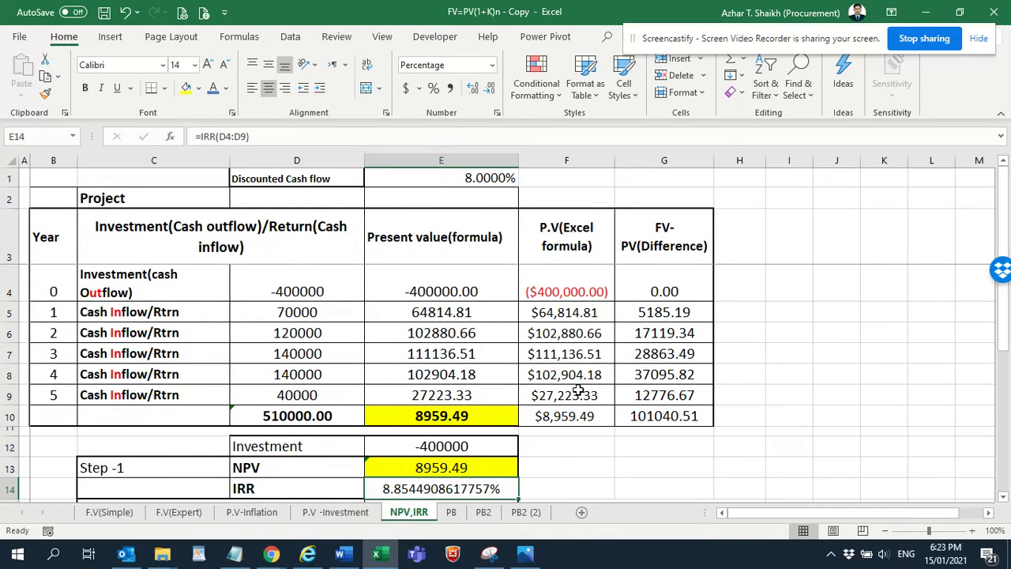
Switch back to Photos and read the same example at a 15% cost of capital together with its worked solution
{"action": "key", "text": "alt+Tab"}
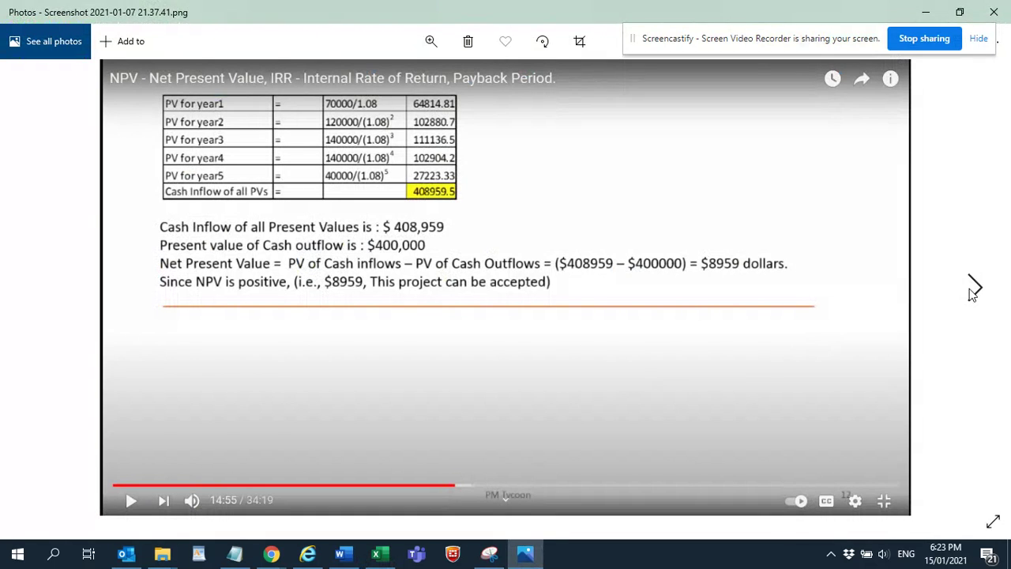
{"action": "left_click", "coordinate": [974, 289]}
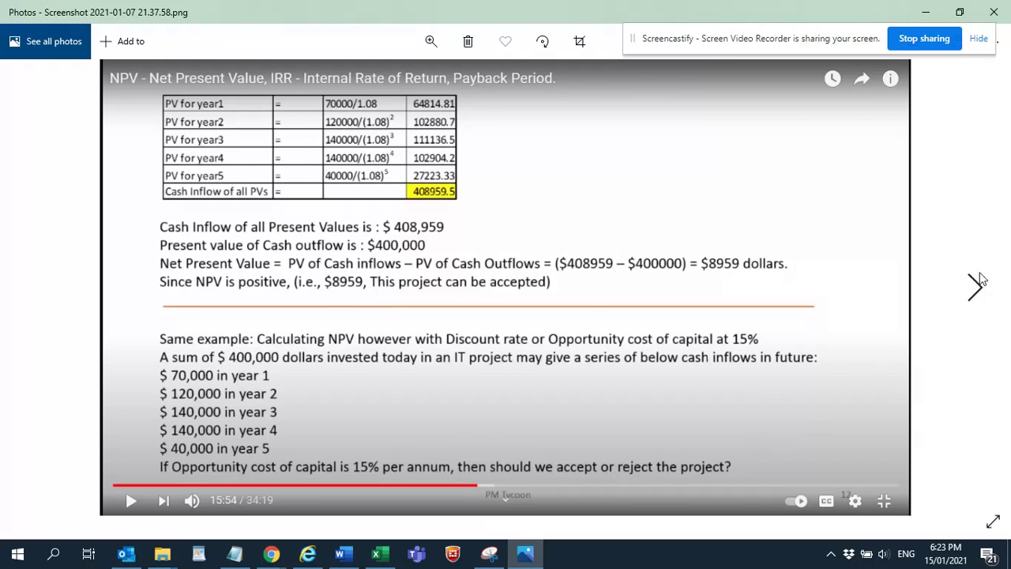
{"action": "left_click", "coordinate": [979, 288]}
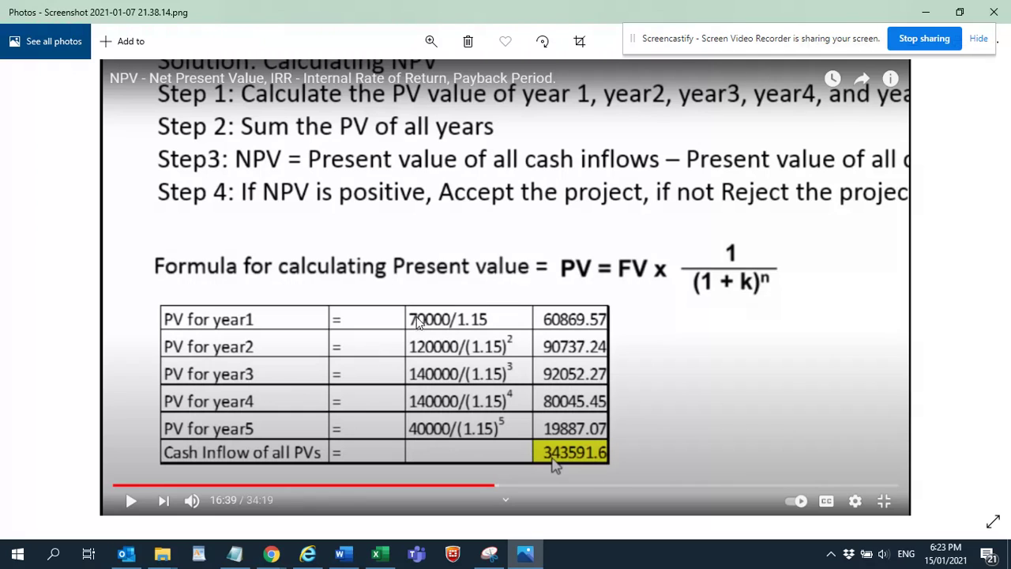
{"action": "mouse_move", "coordinate": [975, 288]}
{"action": "left_click", "coordinate": [974, 289]}
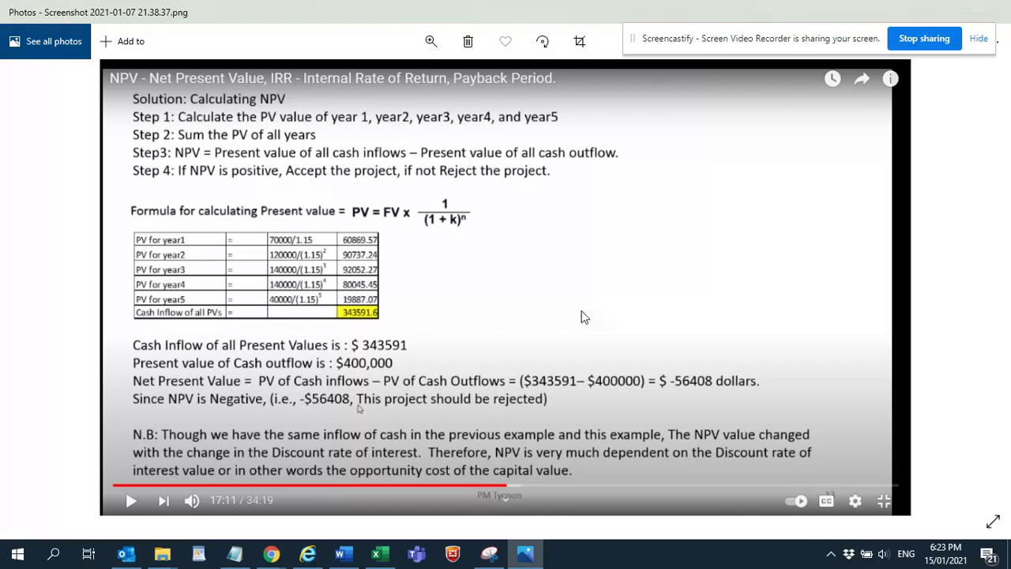
Return to Excel and set the discount rate in E1 to 15%
{"action": "key", "text": "alt+Tab"}
{"action": "left_click", "coordinate": [487, 188]}
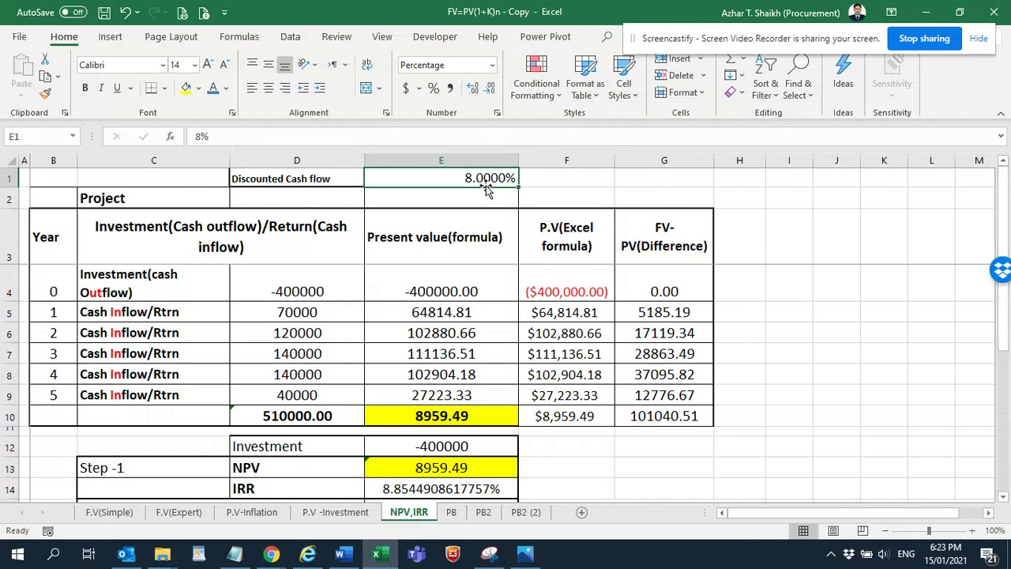
{"action": "type", "text": "15"}
{"action": "key", "text": "Return"}
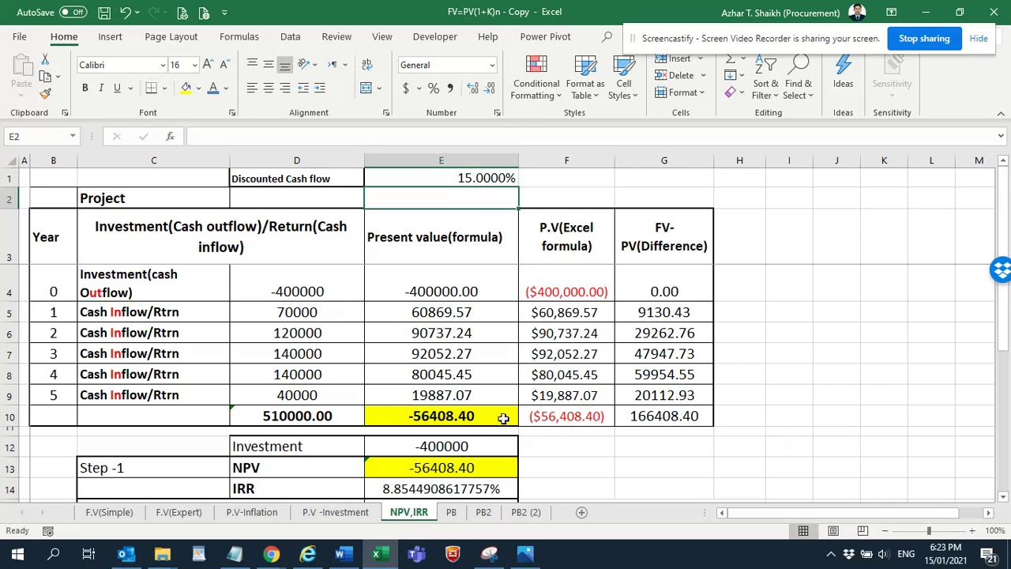
Check the present value total, Profitability Index and NPV at 15% against the worked solution in Photos, and return to Excel
{"action": "left_click", "coordinate": [469, 417]}
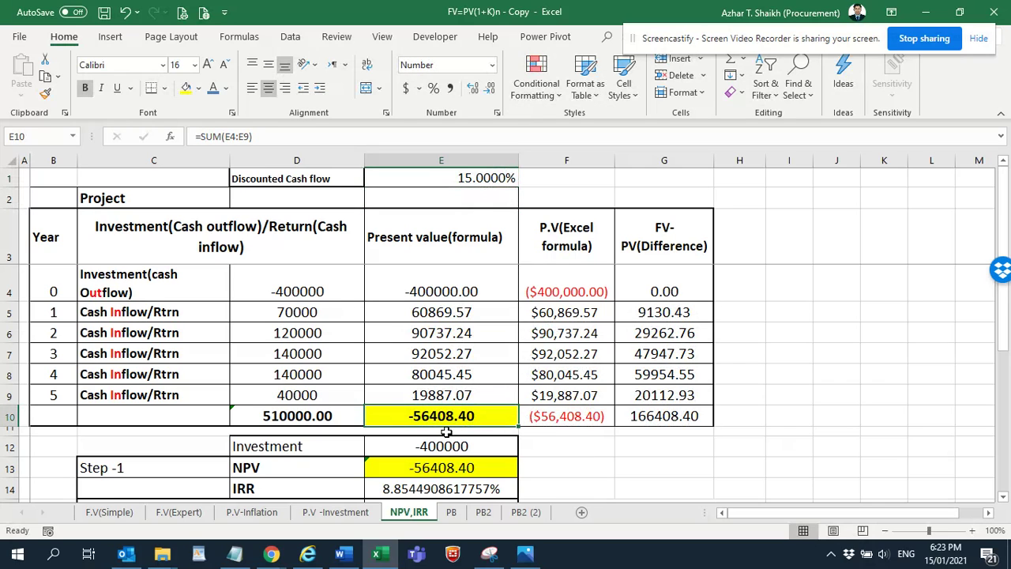
{"action": "scroll", "coordinate": [448, 429], "scroll_direction": "down", "scroll_amount": 1}
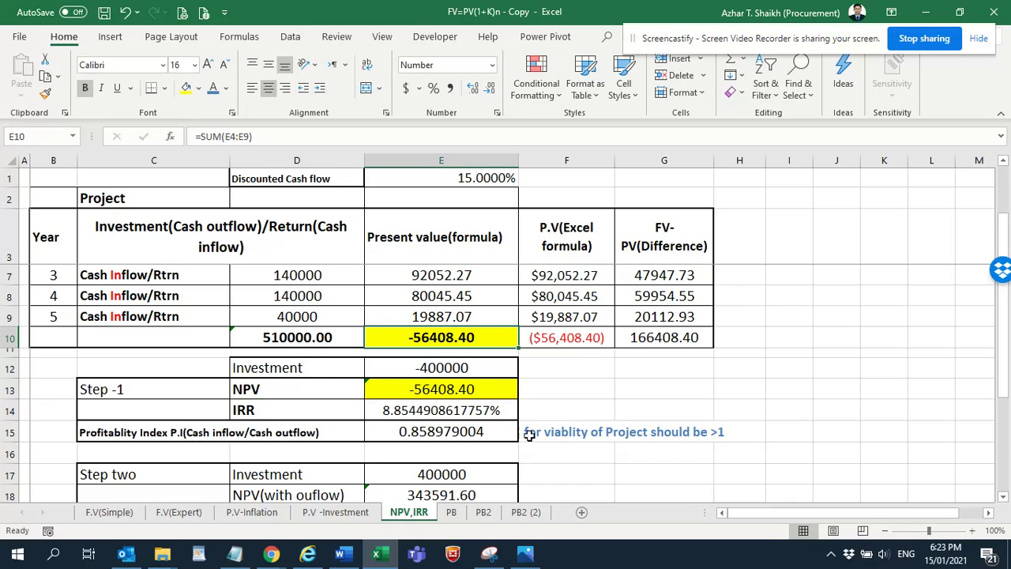
{"action": "left_click", "coordinate": [440, 431]}
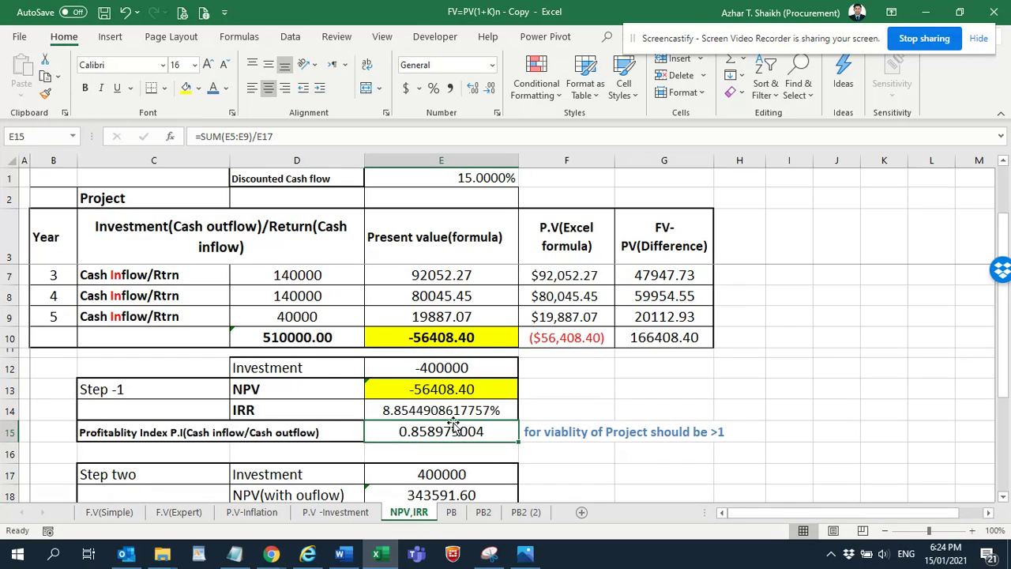
{"action": "scroll", "coordinate": [482, 303], "scroll_direction": "up", "scroll_amount": 1}
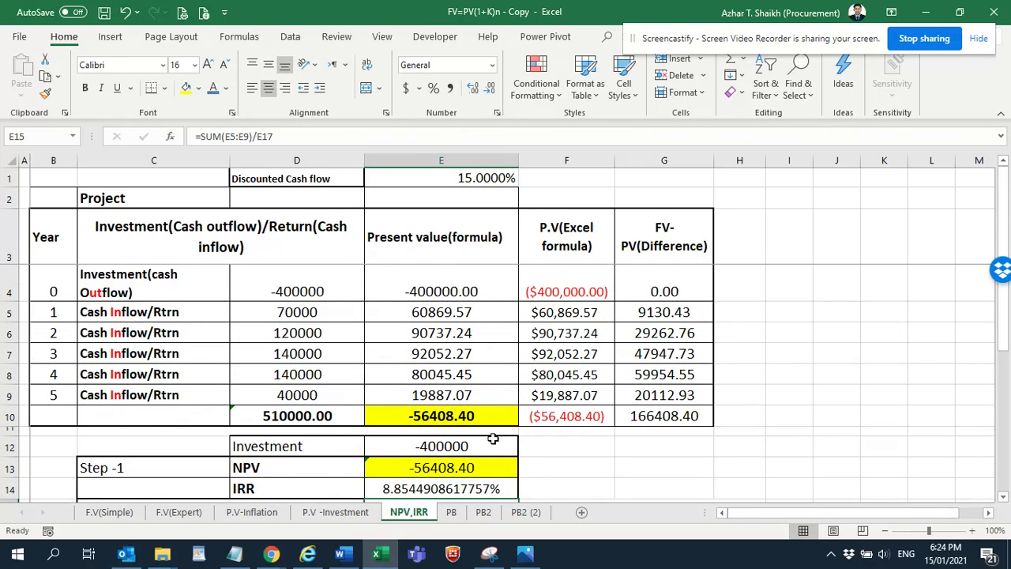
{"action": "left_click", "coordinate": [458, 460]}
{"action": "key", "text": "alt+Tab"}
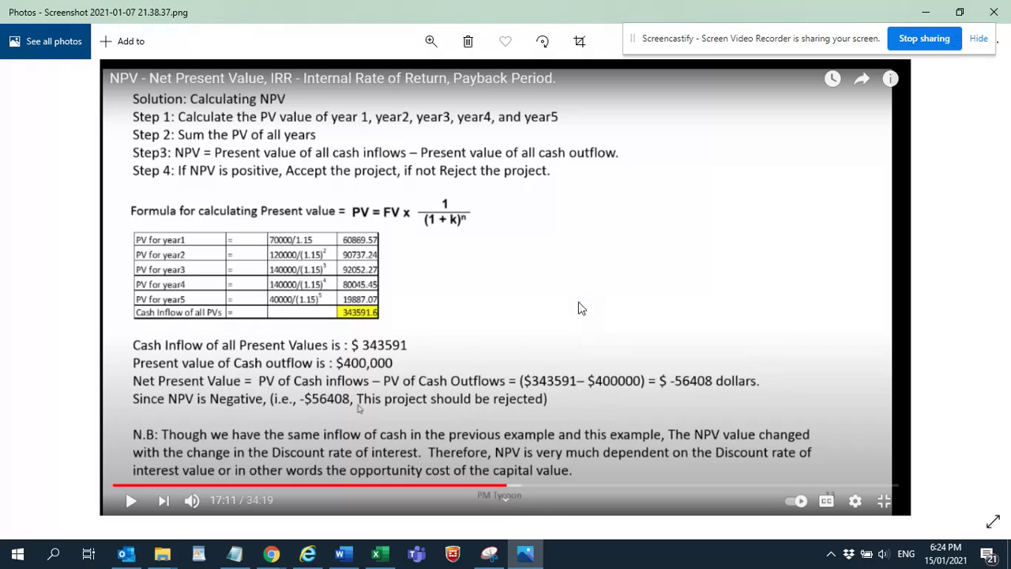
{"action": "key", "text": "alt+Tab"}
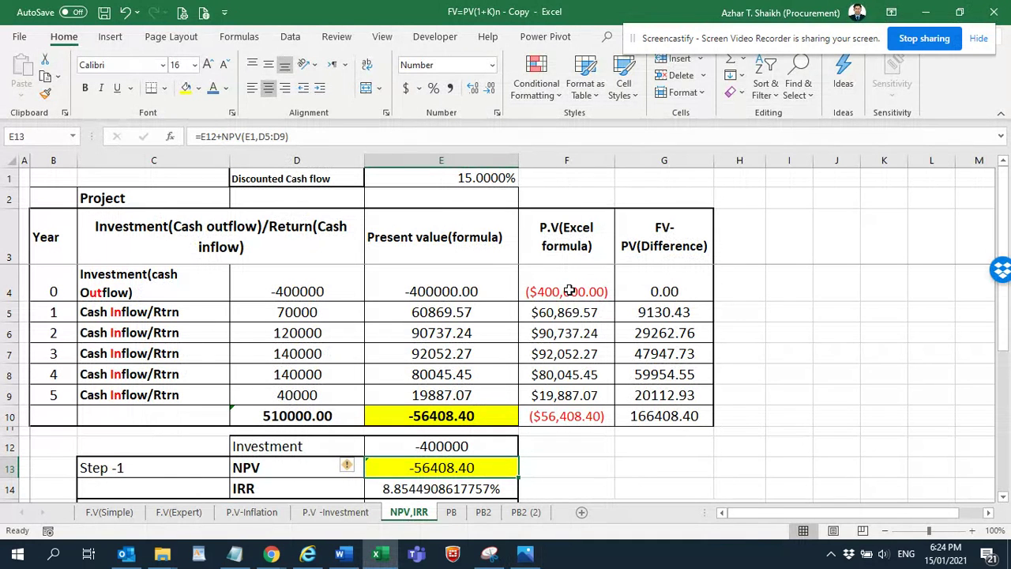
Examine the Average Rate of Return section below the tables and the NPV, IRR and Profitability Index rows of Step -1
{"action": "scroll", "coordinate": [566, 292], "scroll_direction": "down", "scroll_amount": 2}
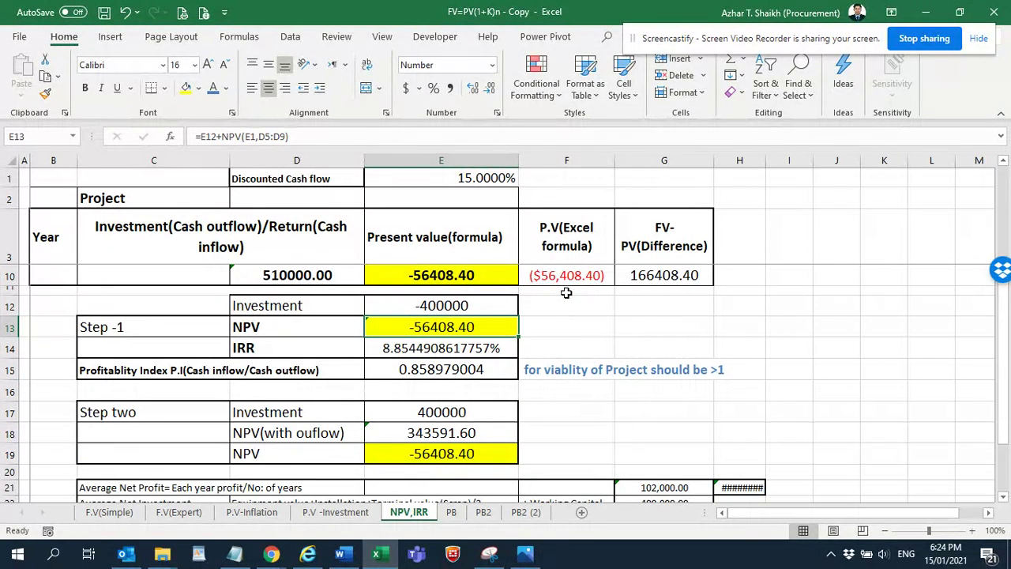
{"action": "scroll", "coordinate": [566, 293], "scroll_direction": "down", "scroll_amount": 1}
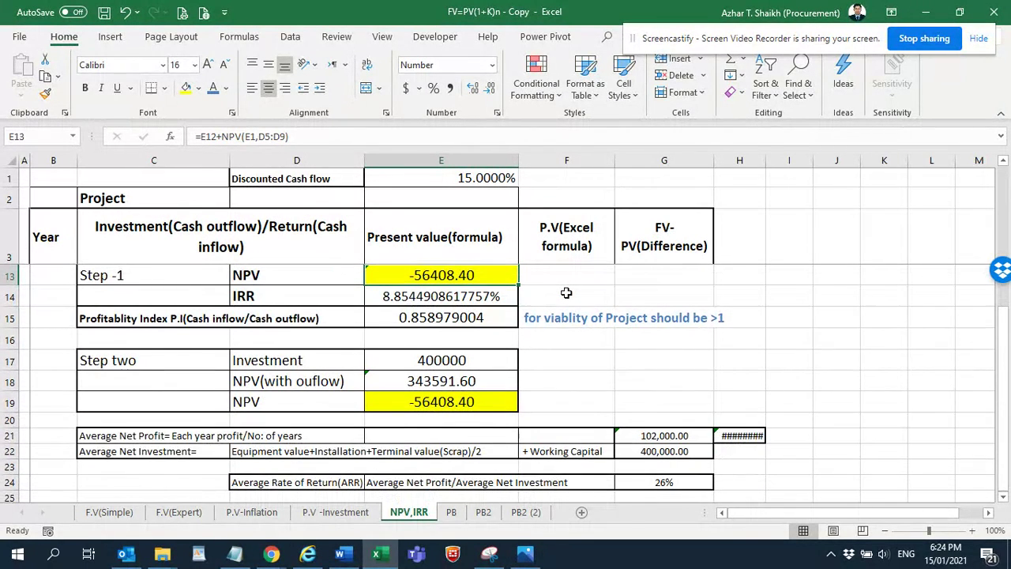
{"action": "scroll", "coordinate": [567, 293], "scroll_direction": "down", "scroll_amount": 1}
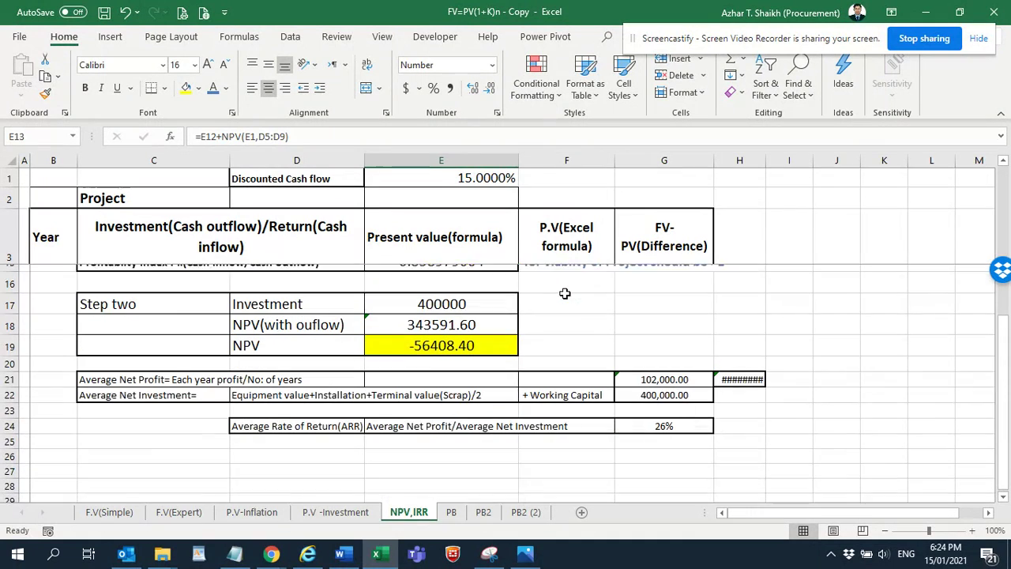
{"action": "left_click", "coordinate": [267, 421]}
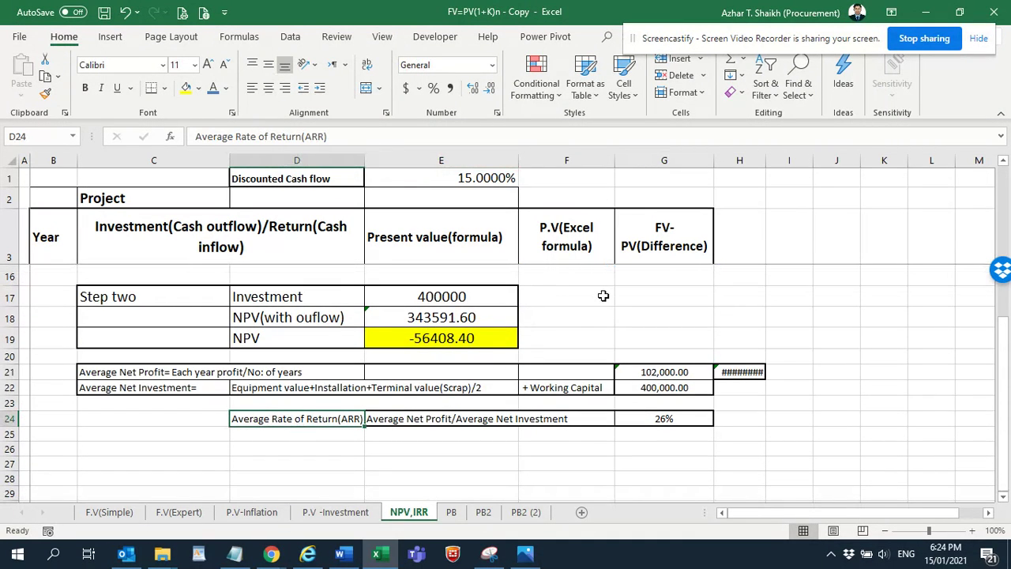
{"action": "scroll", "coordinate": [602, 294], "scroll_direction": "up", "scroll_amount": 2}
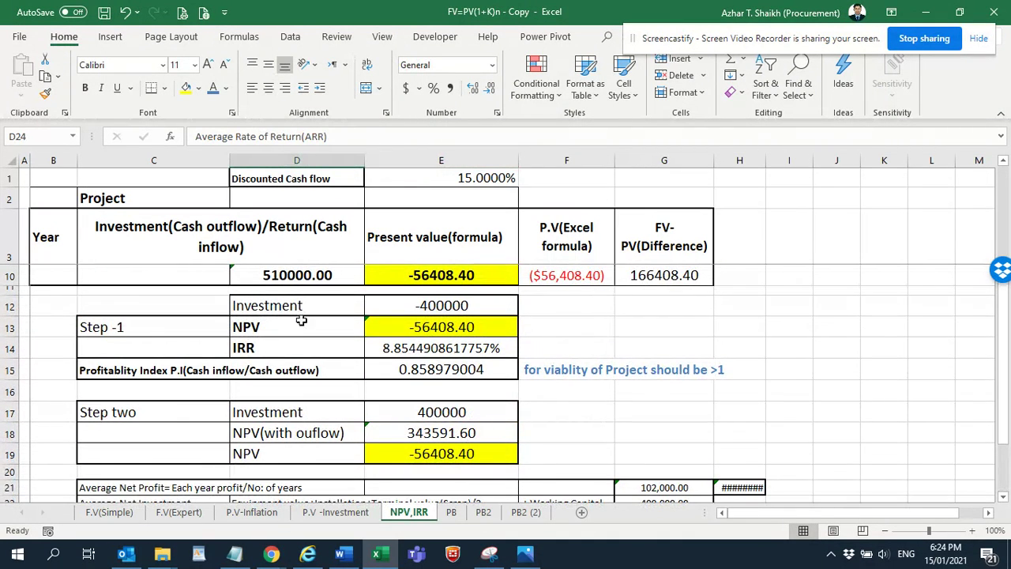
{"action": "left_click", "coordinate": [274, 324]}
{"action": "left_click", "coordinate": [278, 345]}
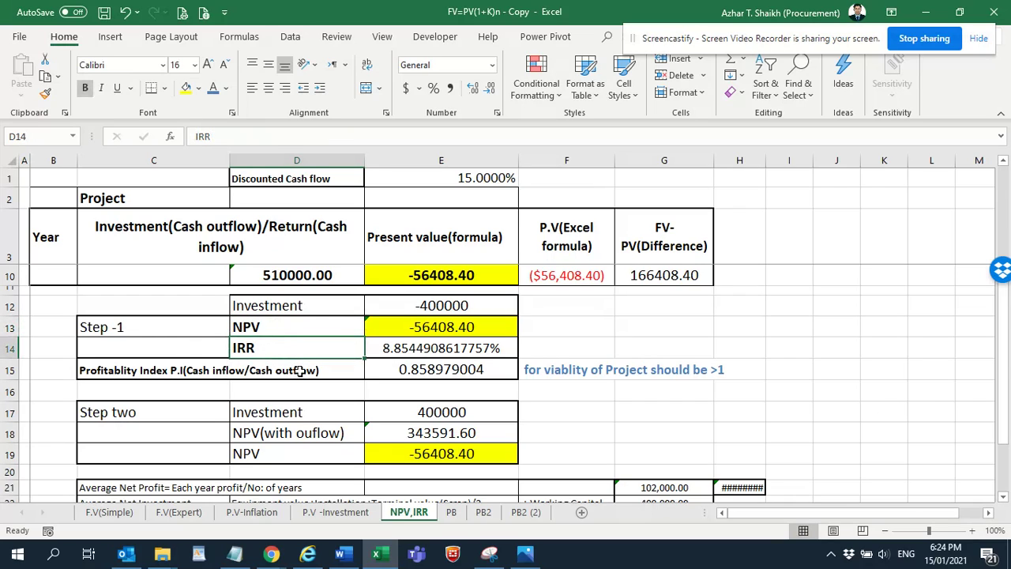
{"action": "left_click", "coordinate": [300, 370]}
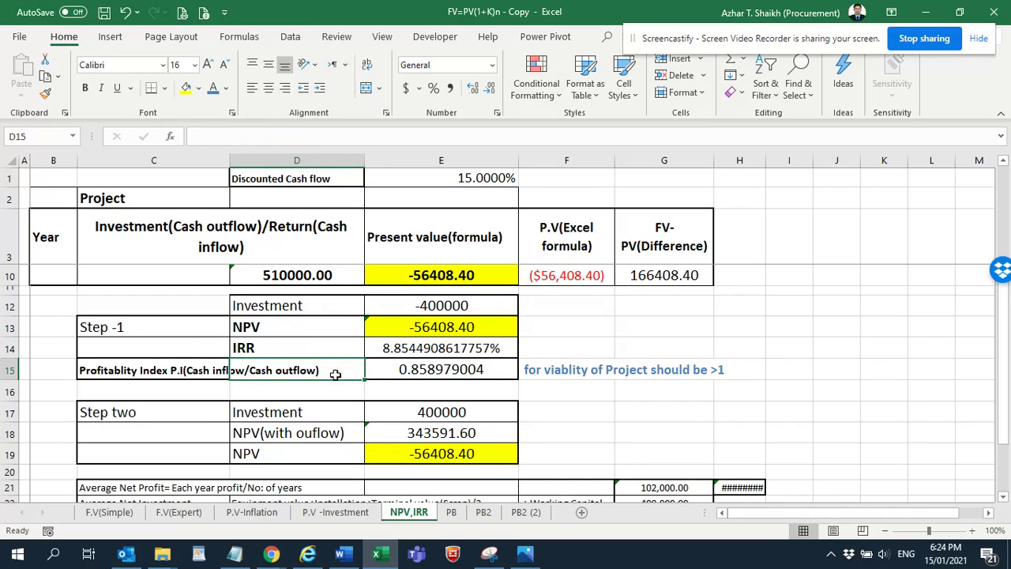
{"action": "left_click", "coordinate": [401, 368]}
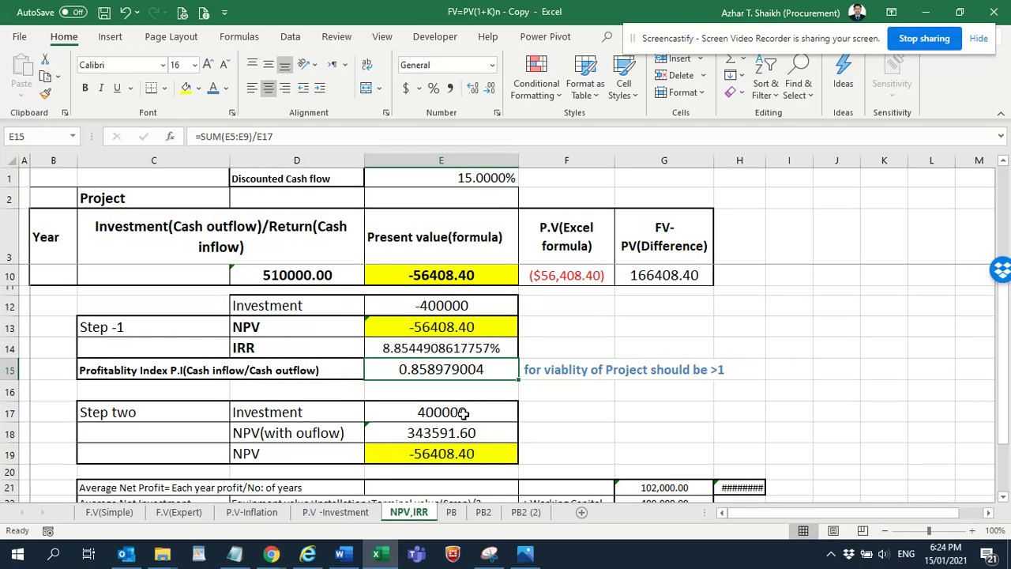
{"action": "scroll", "coordinate": [449, 424], "scroll_direction": "down", "scroll_amount": 1}
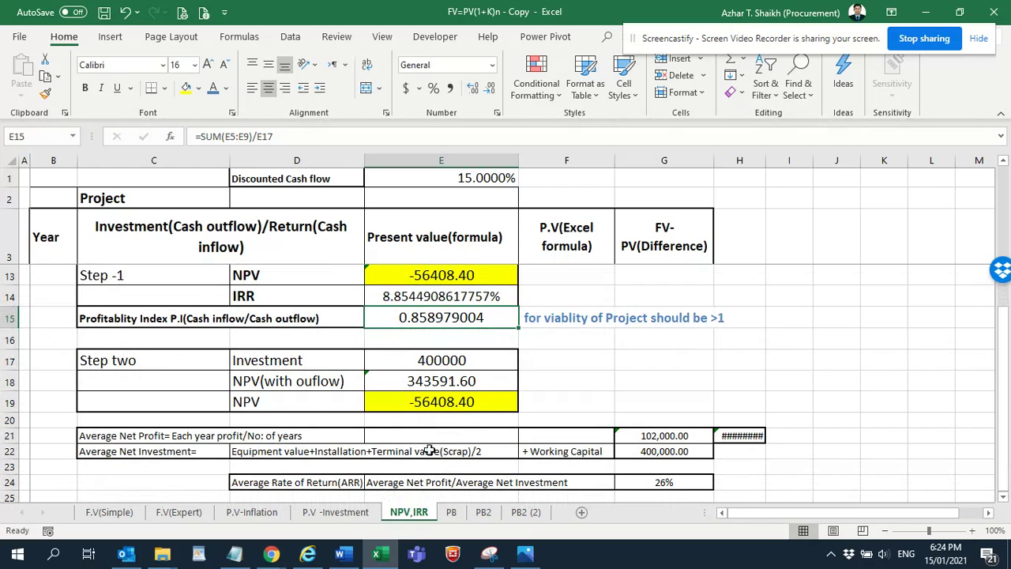
Look over the payback period calculation on the PB2 sheet, and return to the NPV,IRR sheet to review its results
{"action": "left_click", "coordinate": [483, 515]}
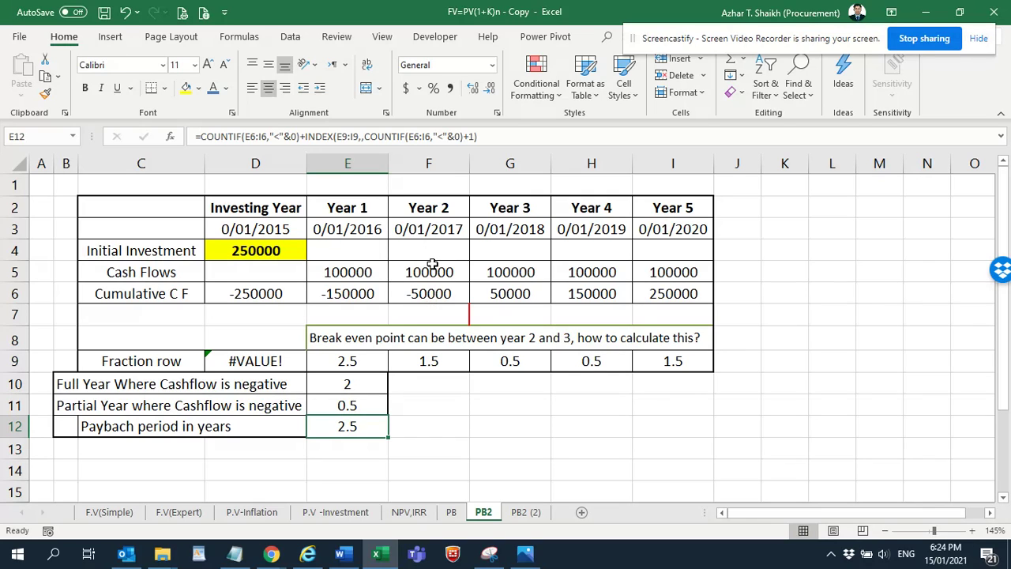
{"action": "left_click", "coordinate": [275, 514]}
{"action": "left_click", "coordinate": [322, 514]}
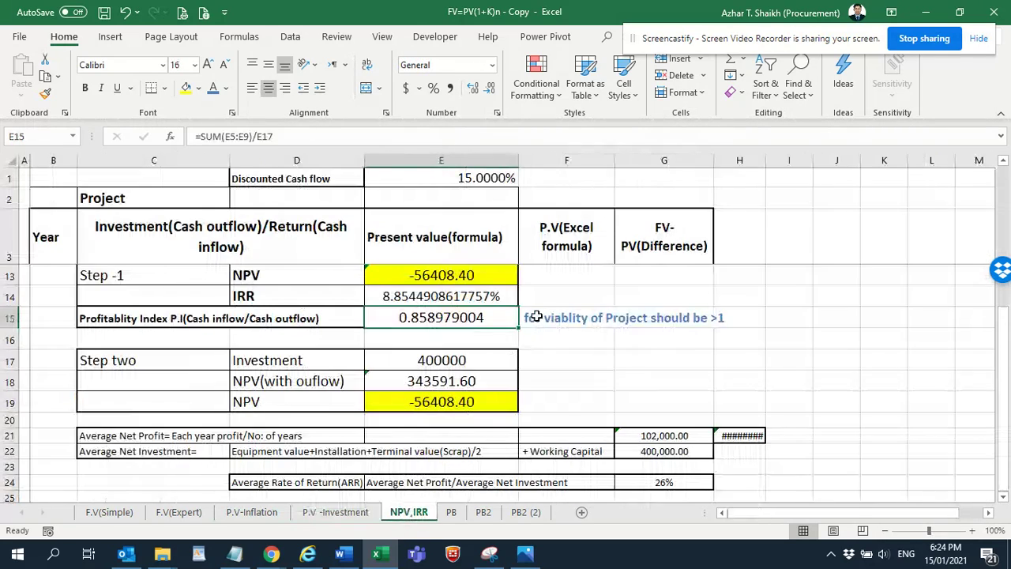
{"action": "left_click", "coordinate": [399, 512]}
{"action": "scroll", "coordinate": [537, 316], "scroll_direction": "up", "scroll_amount": 1}
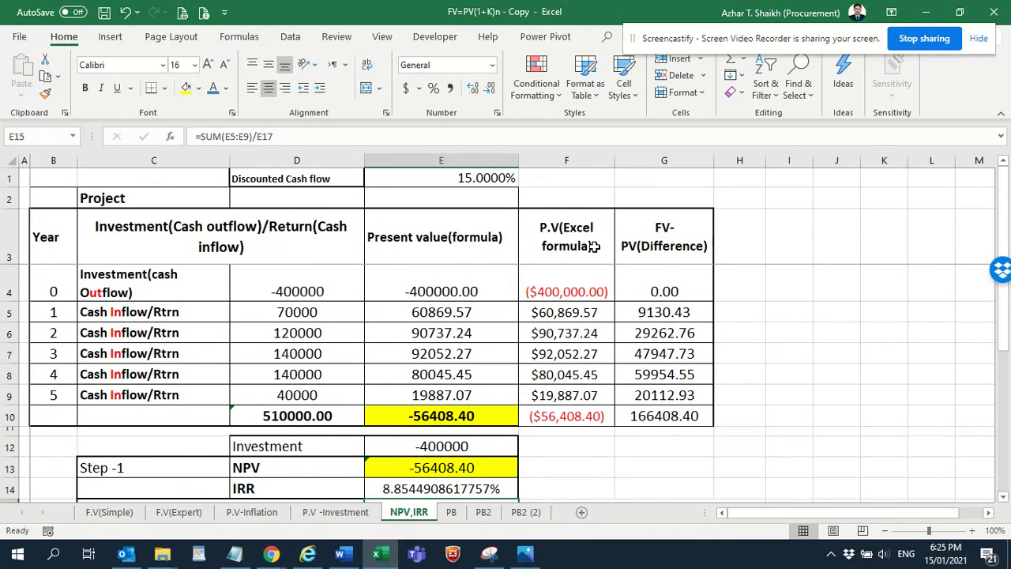
{"action": "scroll", "coordinate": [595, 247], "scroll_direction": "down", "scroll_amount": 1}
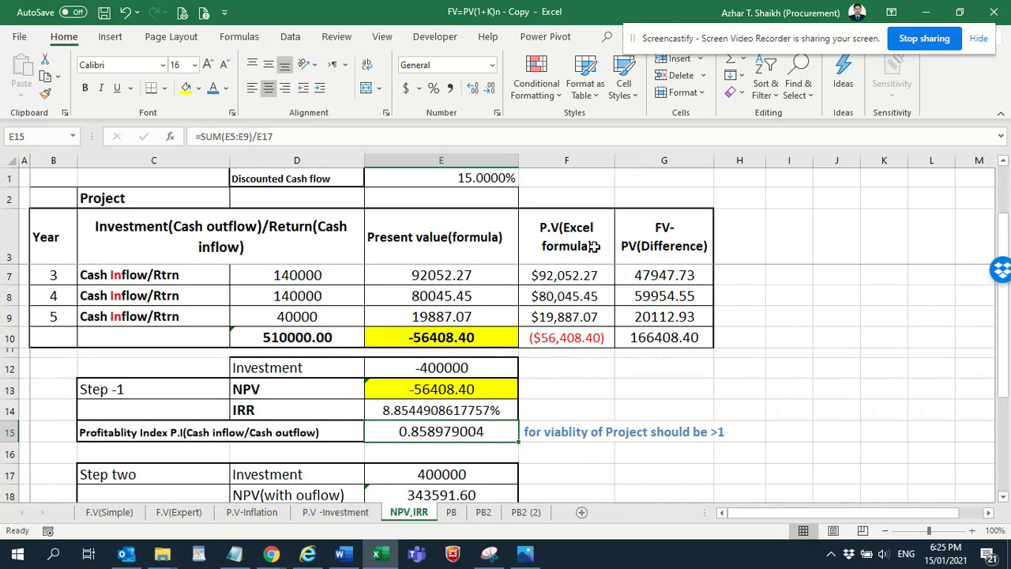
{"action": "scroll", "coordinate": [594, 247], "scroll_direction": "up", "scroll_amount": 1}
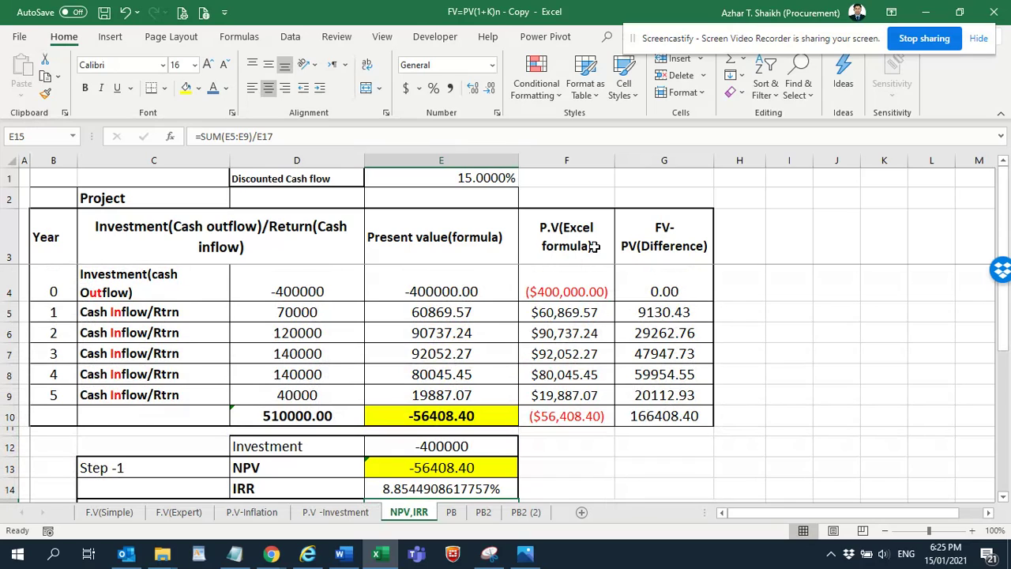